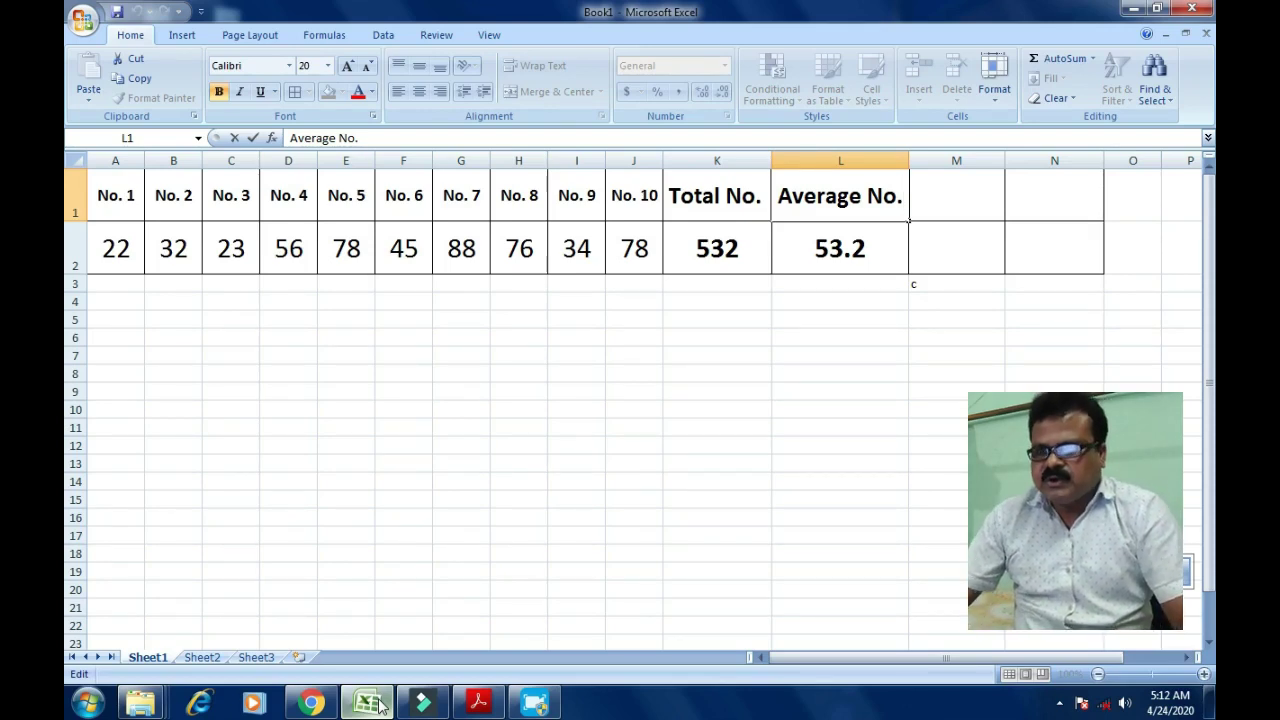
Check the EXcel.pdf activity instructions and identify the numbers A2 to J2 for the maximum.
{"action": "mouse_move", "coordinate": [372, 705]}
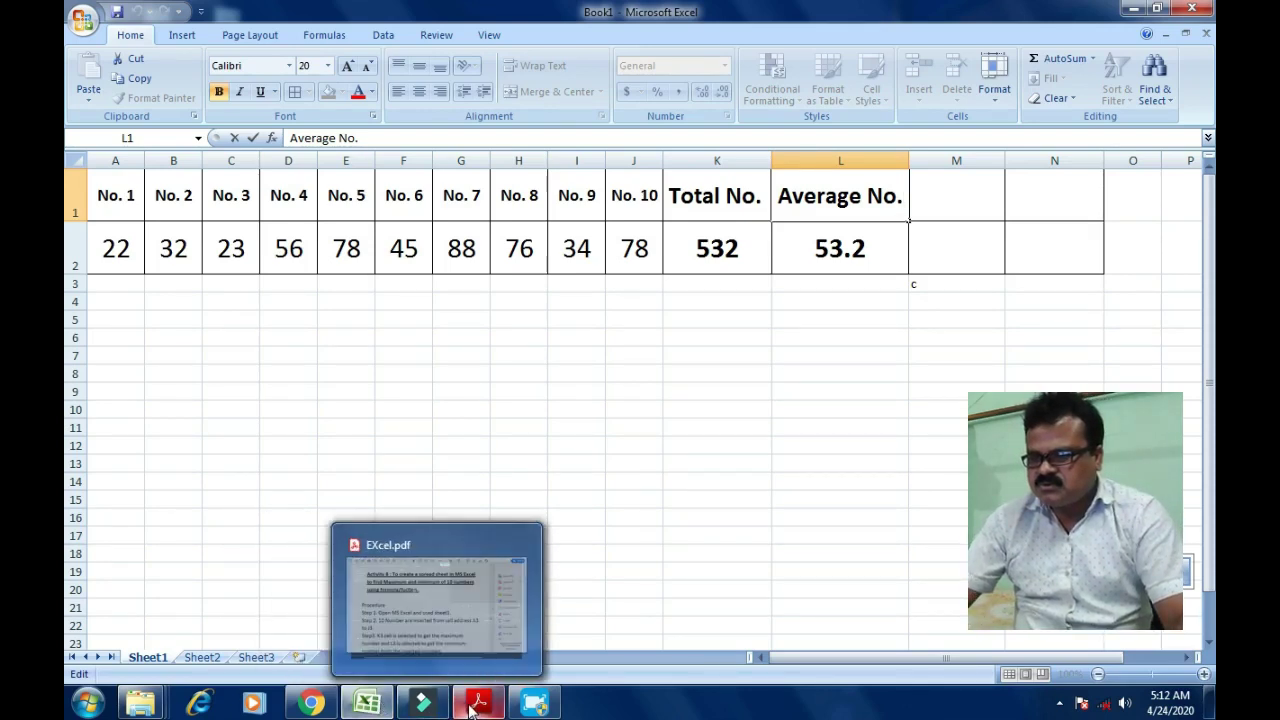
{"action": "left_click", "coordinate": [480, 705]}
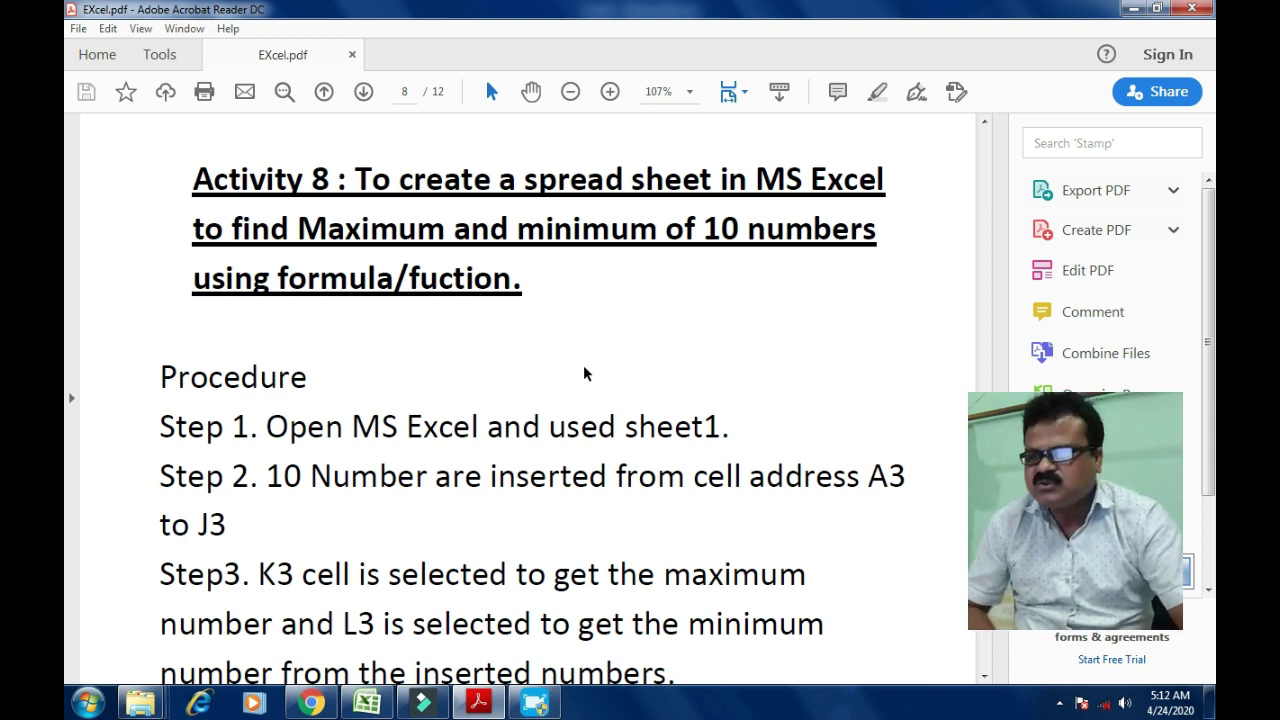
{"action": "left_click", "coordinate": [1128, 9]}
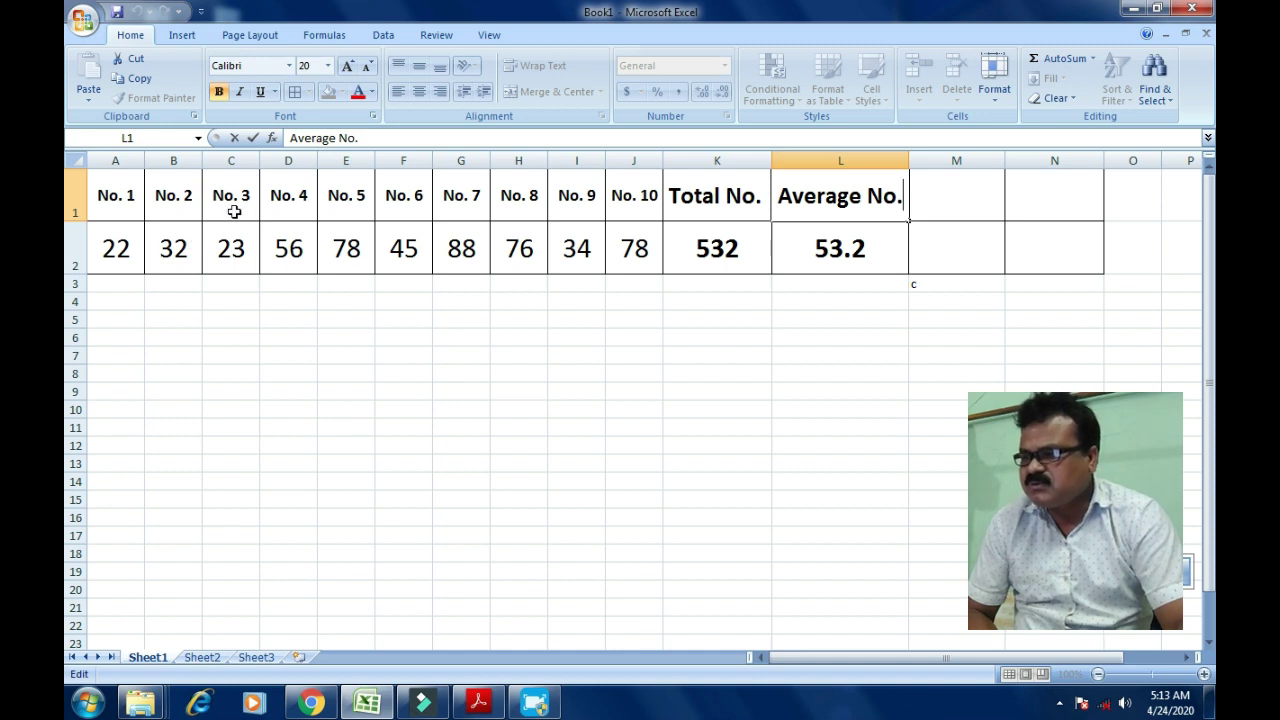
{"action": "left_click", "coordinate": [110, 257]}
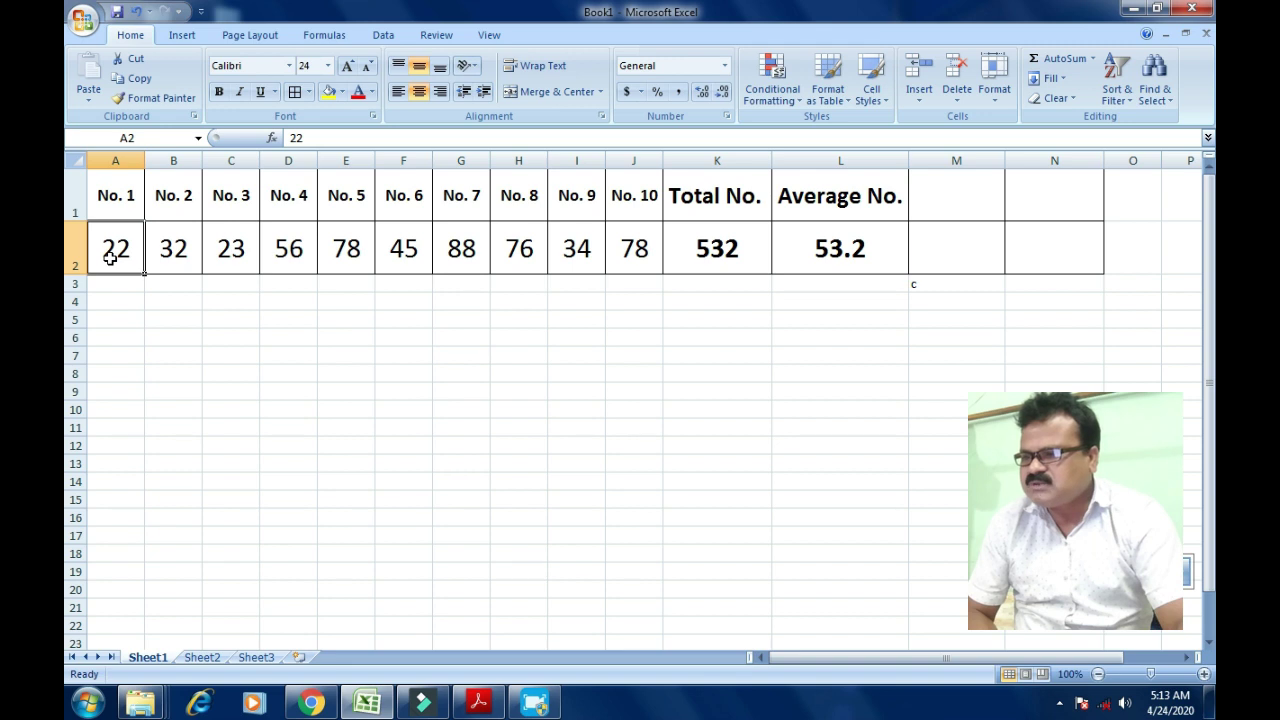
{"action": "left_click", "coordinate": [634, 255]}
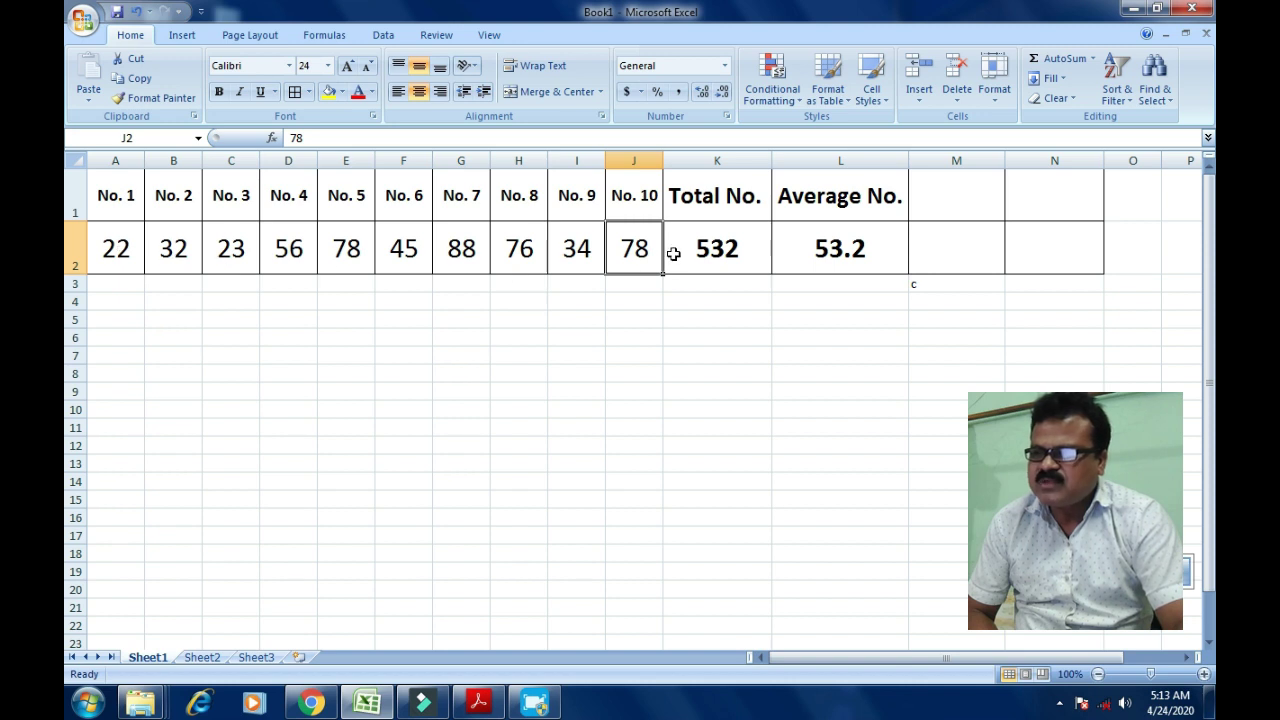
{"action": "left_click", "coordinate": [965, 255]}
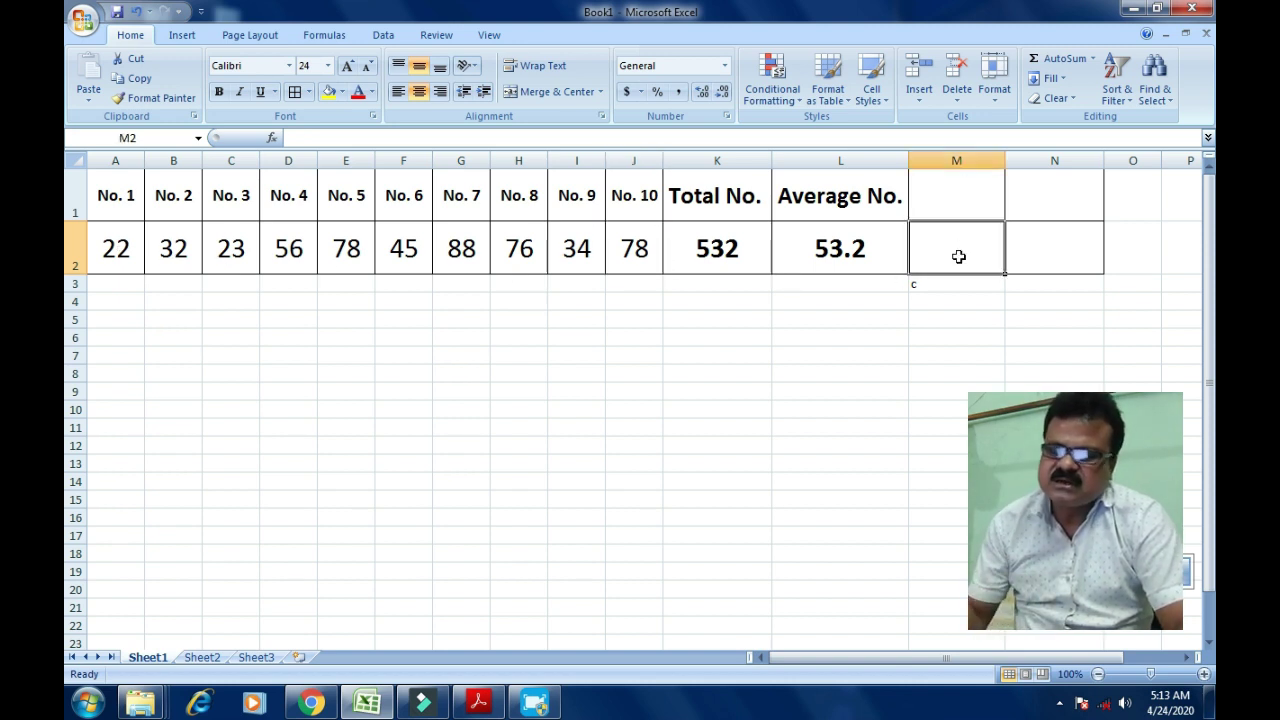
Add the headings Max No. in M1 and Min. No. in N1, then start a function in M2.
{"action": "left_click", "coordinate": [968, 186]}
{"action": "type", "text": "Max No."}
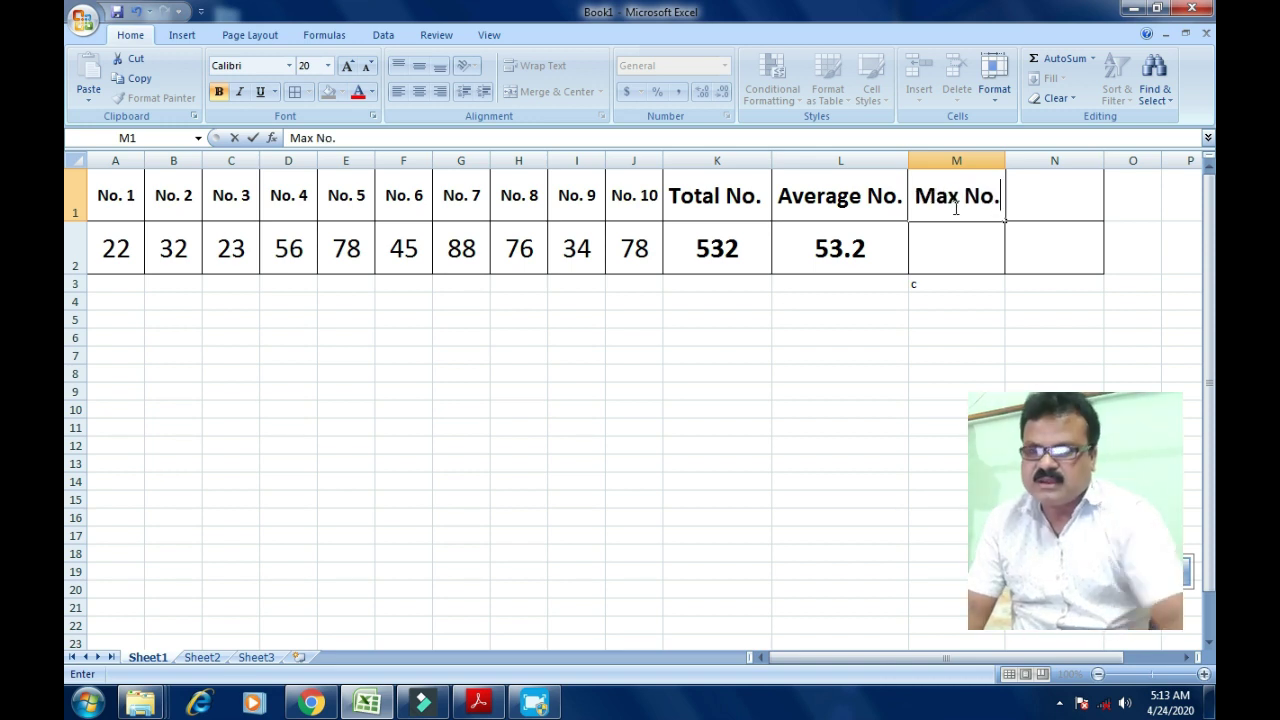
{"action": "left_click", "coordinate": [1034, 212]}
{"action": "type", "text": "Ni"}
{"action": "key", "text": "BackSpace"}
{"action": "key", "text": "BackSpace"}
{"action": "type", "text": "M"}
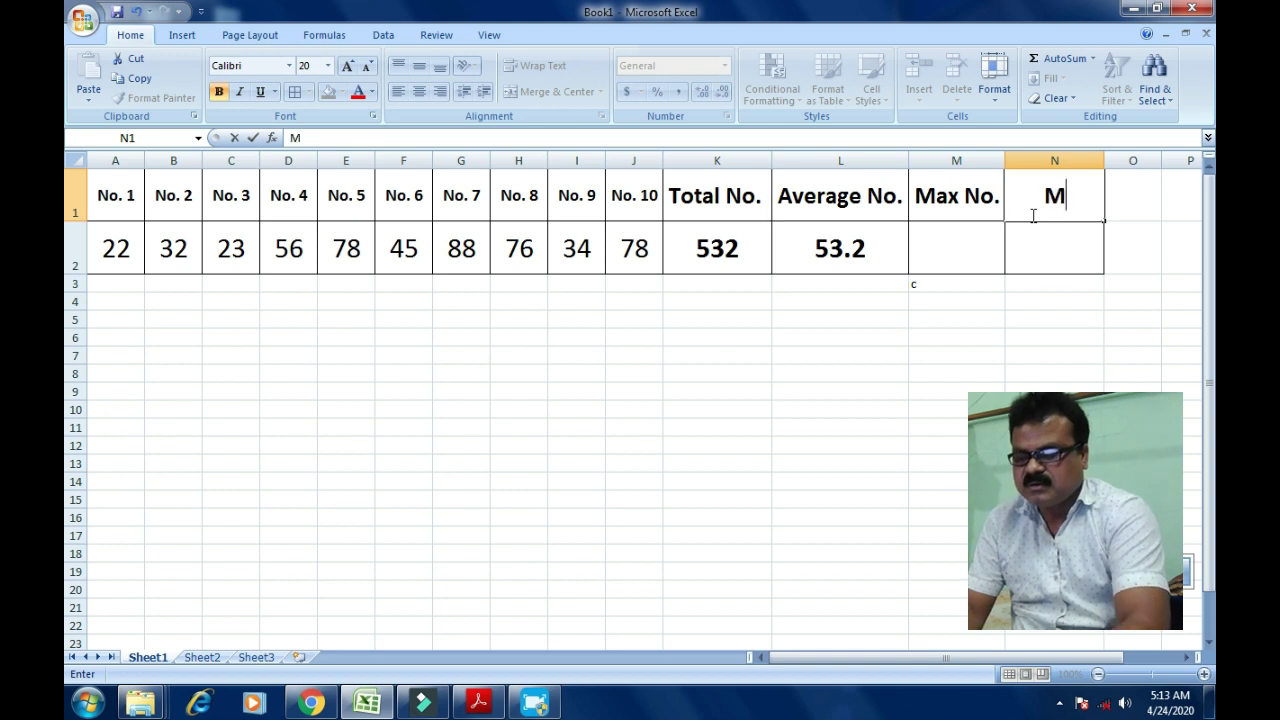
{"action": "type", "text": "in. No."}
{"action": "left_click", "coordinate": [938, 256]}
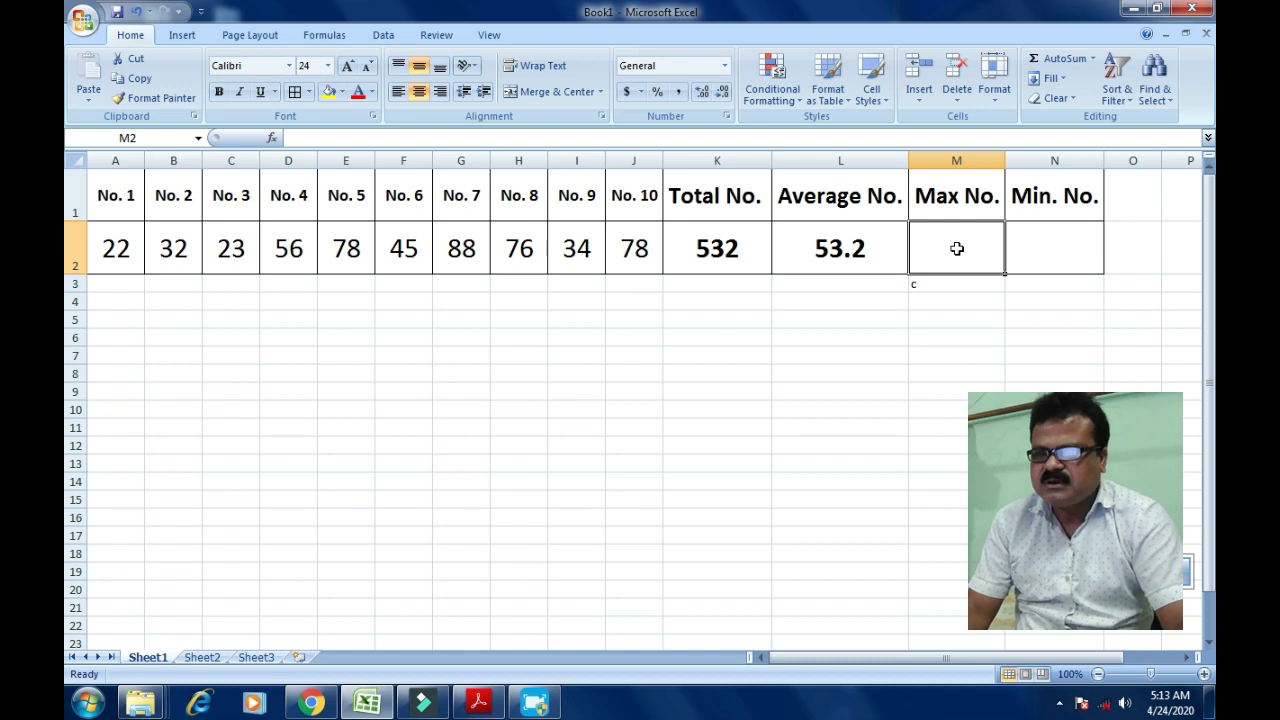
{"action": "left_click", "coordinate": [273, 138]}
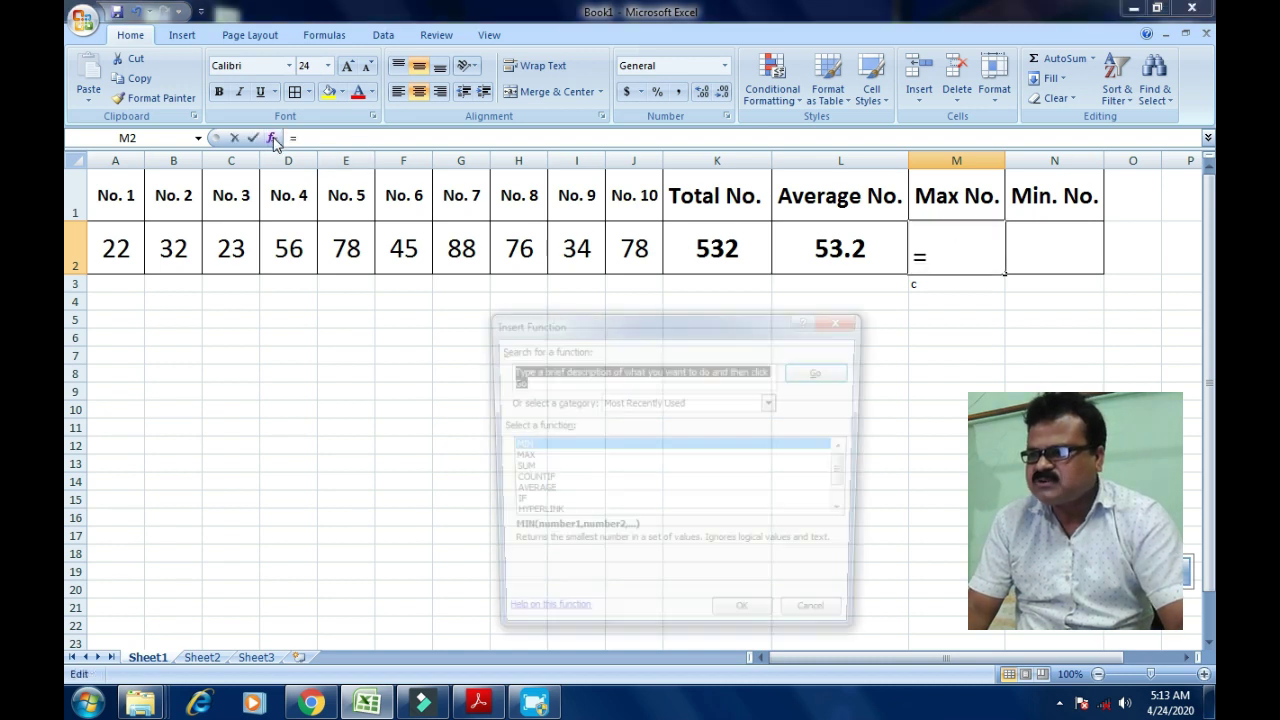
Enter =MAX(A2:J2) in M2 through Insert Function, returning 88.
{"action": "left_click", "coordinate": [515, 457]}
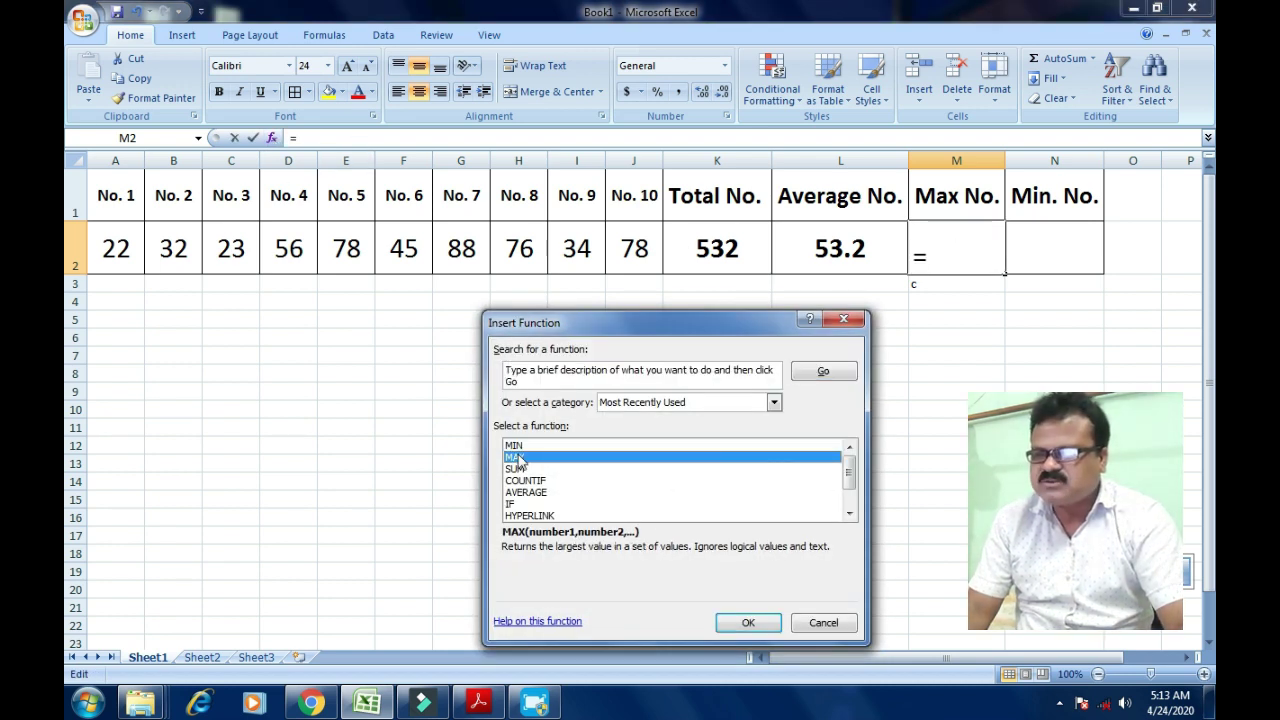
{"action": "left_click", "coordinate": [735, 626]}
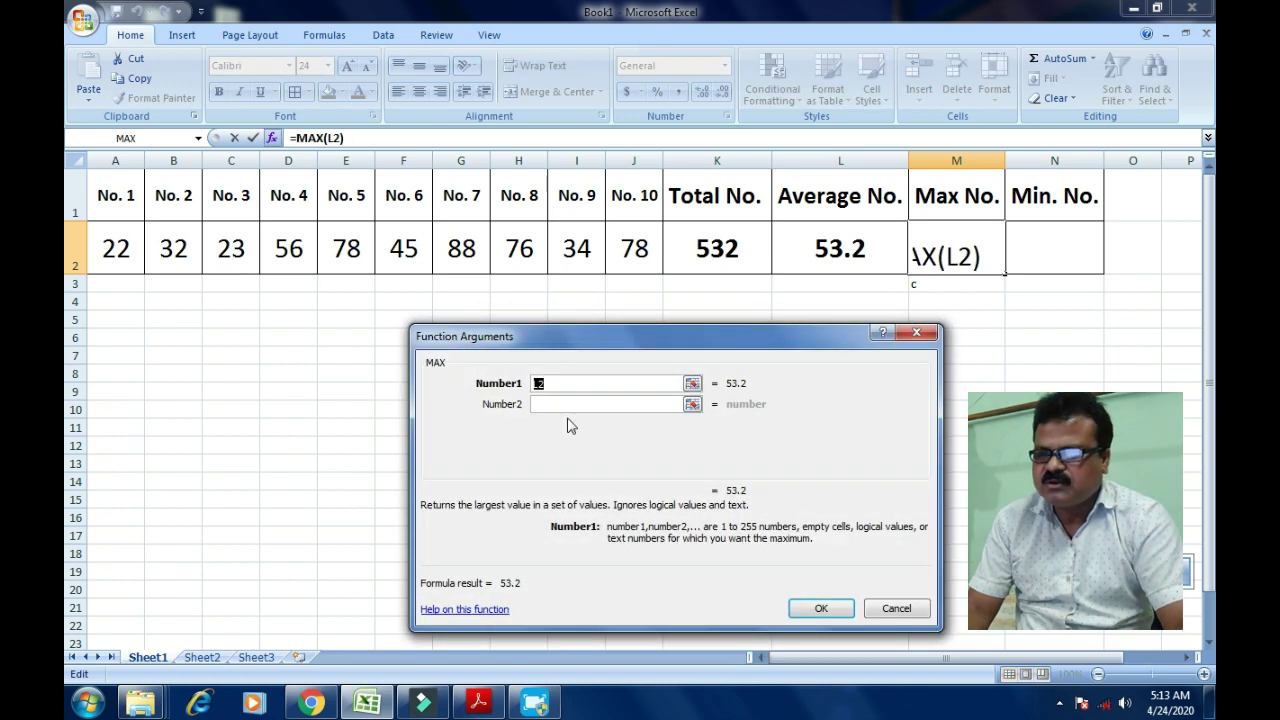
{"action": "left_click_drag", "start_coordinate": [620, 339], "coordinate": [575, 353]}
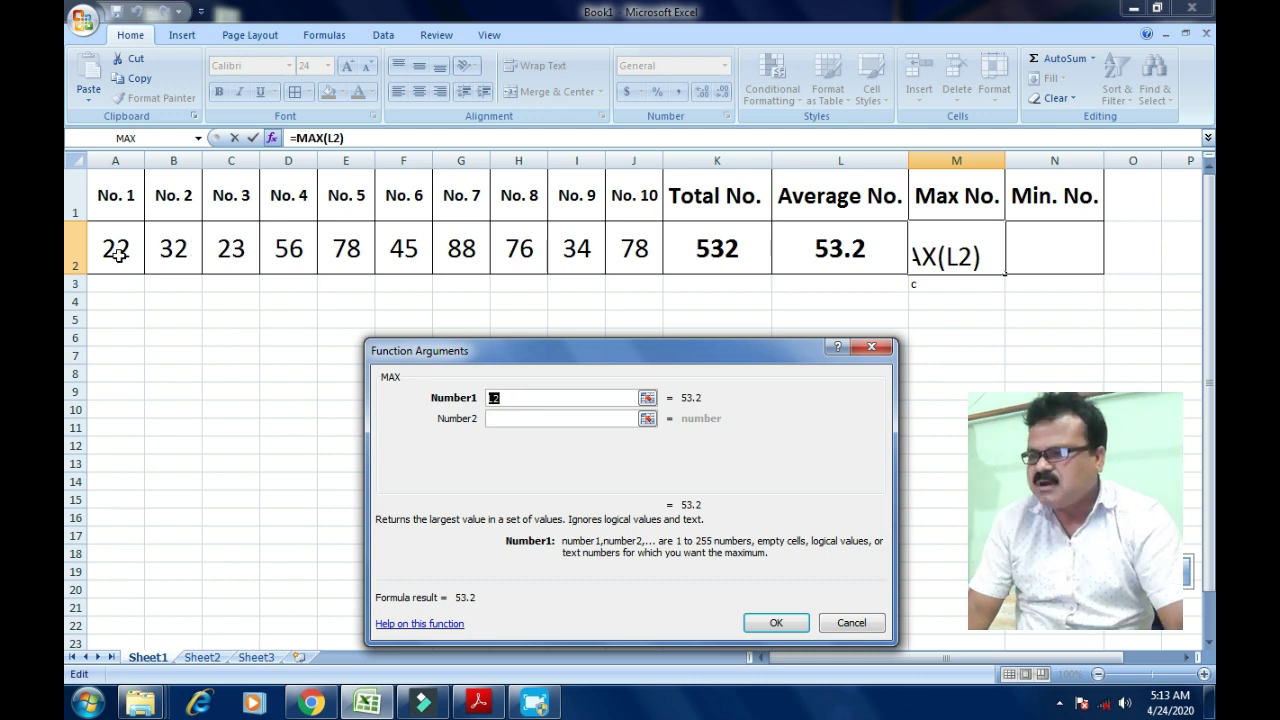
{"action": "left_click_drag", "start_coordinate": [119, 254], "coordinate": [652, 246]}
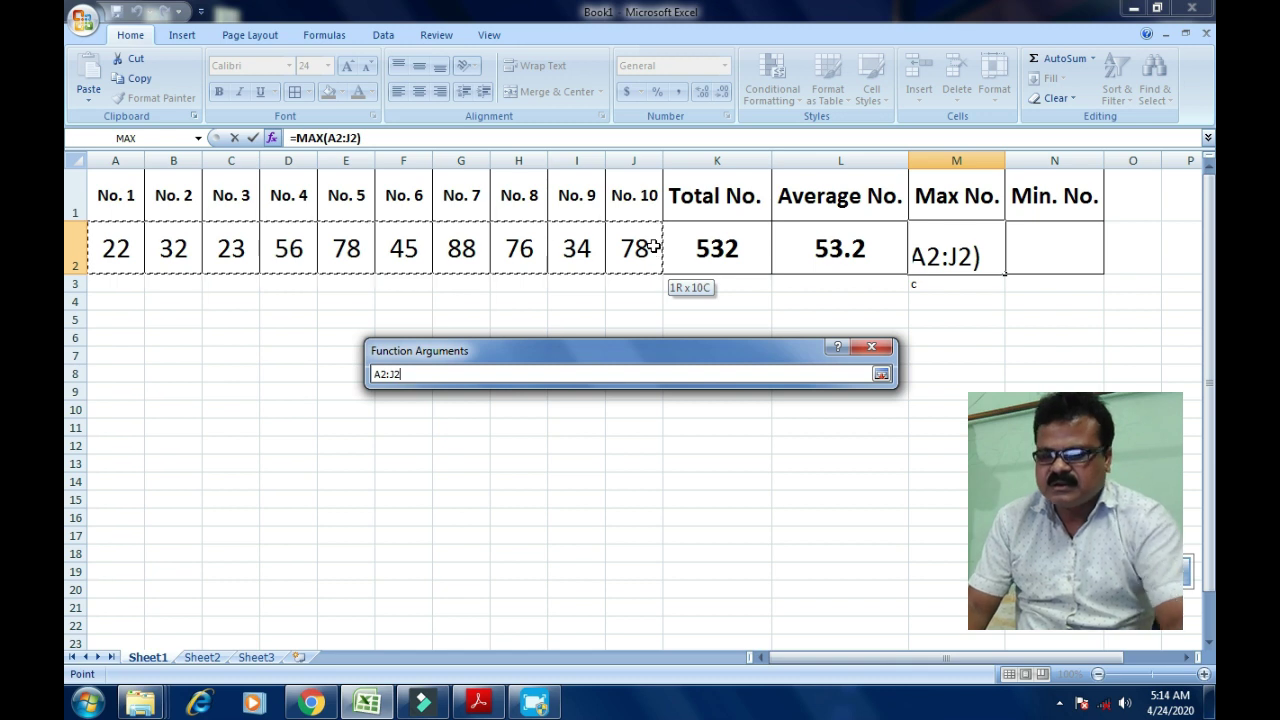
{"action": "mouse_move", "coordinate": [652, 248]}
{"action": "left_mouse_down"}
{"action": "mouse_move", "coordinate": [870, 332]}
{"action": "mouse_move", "coordinate": [708, 259]}
{"action": "left_mouse_up"}
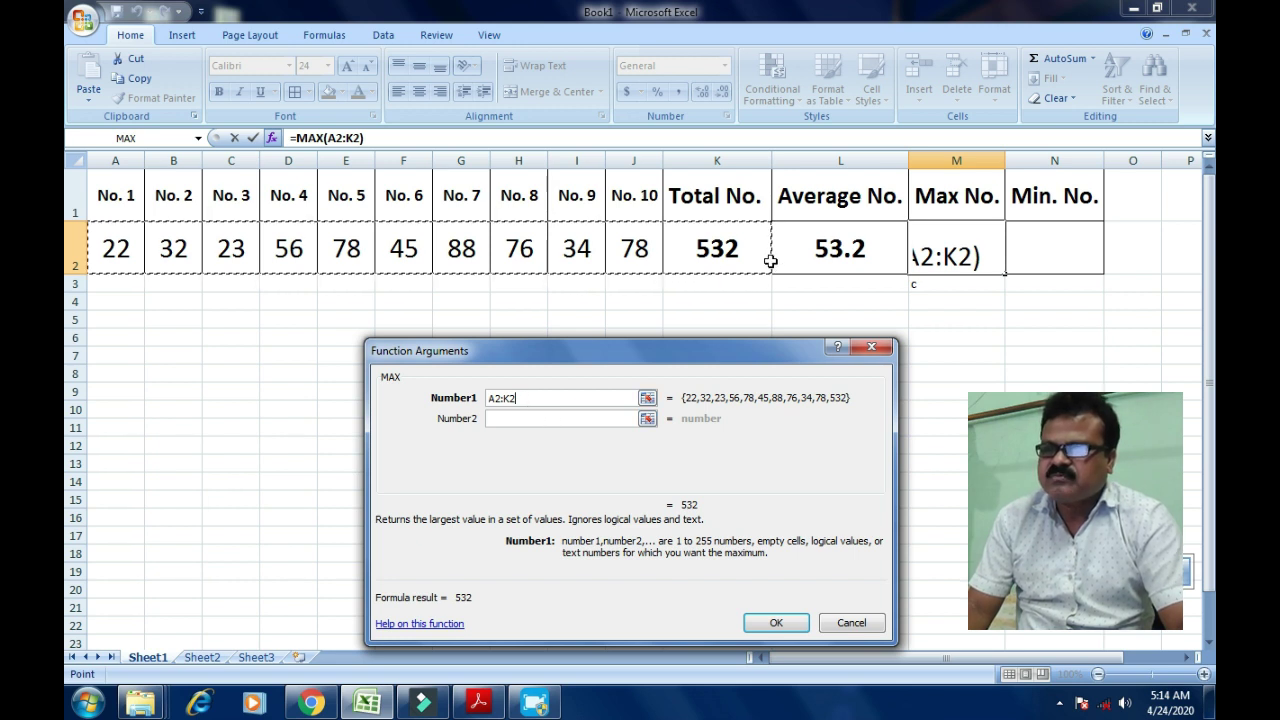
{"action": "left_click_drag", "start_coordinate": [138, 254], "coordinate": [615, 259]}
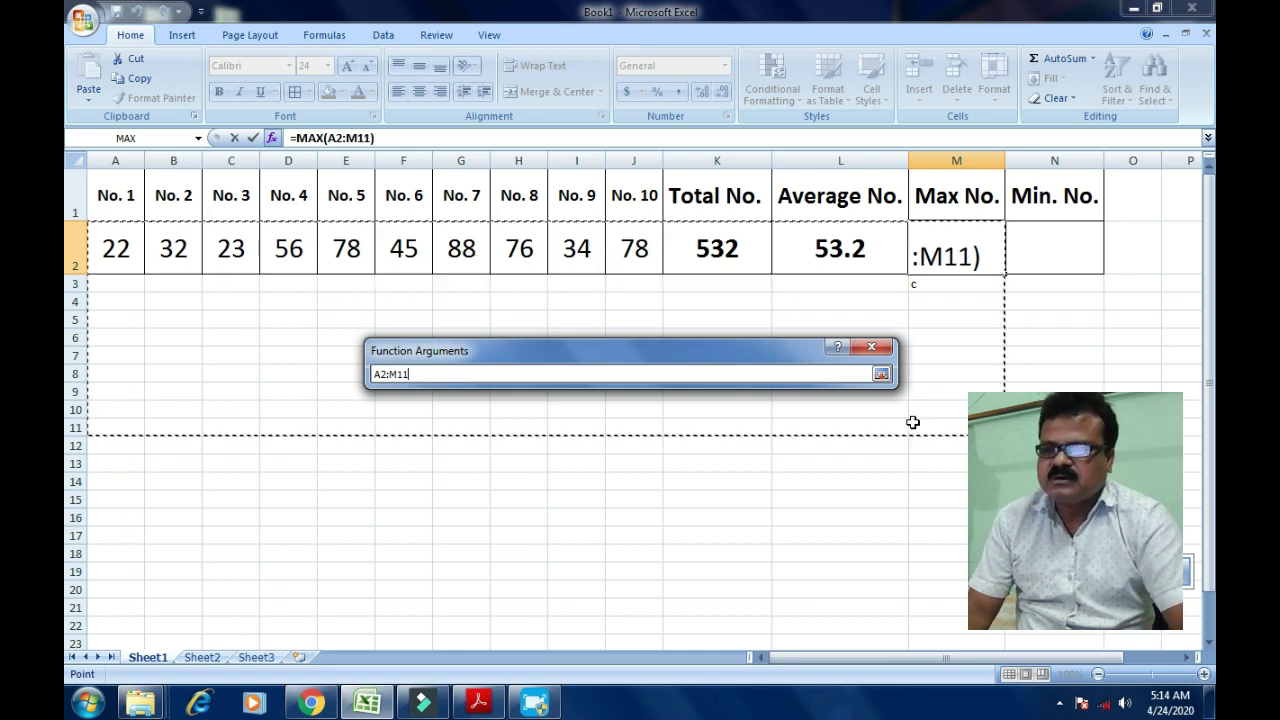
{"action": "left_click_drag", "start_coordinate": [610, 266], "coordinate": [884, 378]}
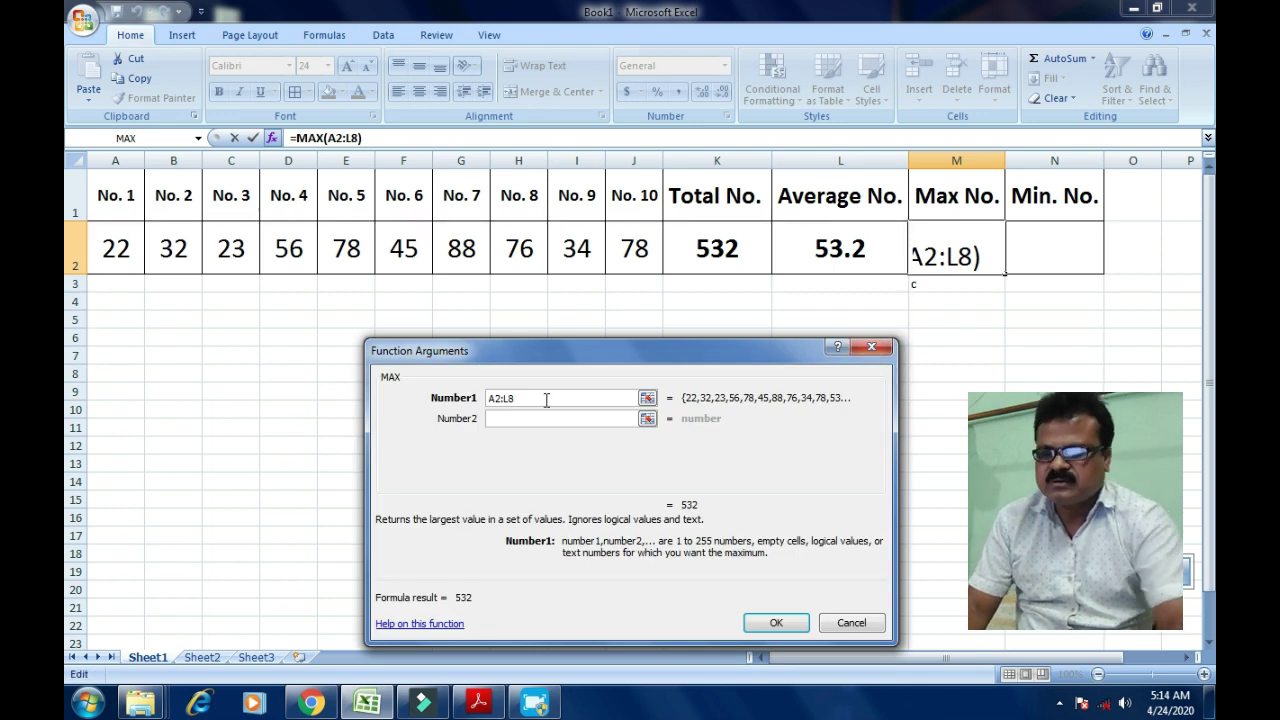
{"action": "key", "text": "BackSpace"}
{"action": "key", "text": "BackSpace"}
{"action": "type", "text": "j"}
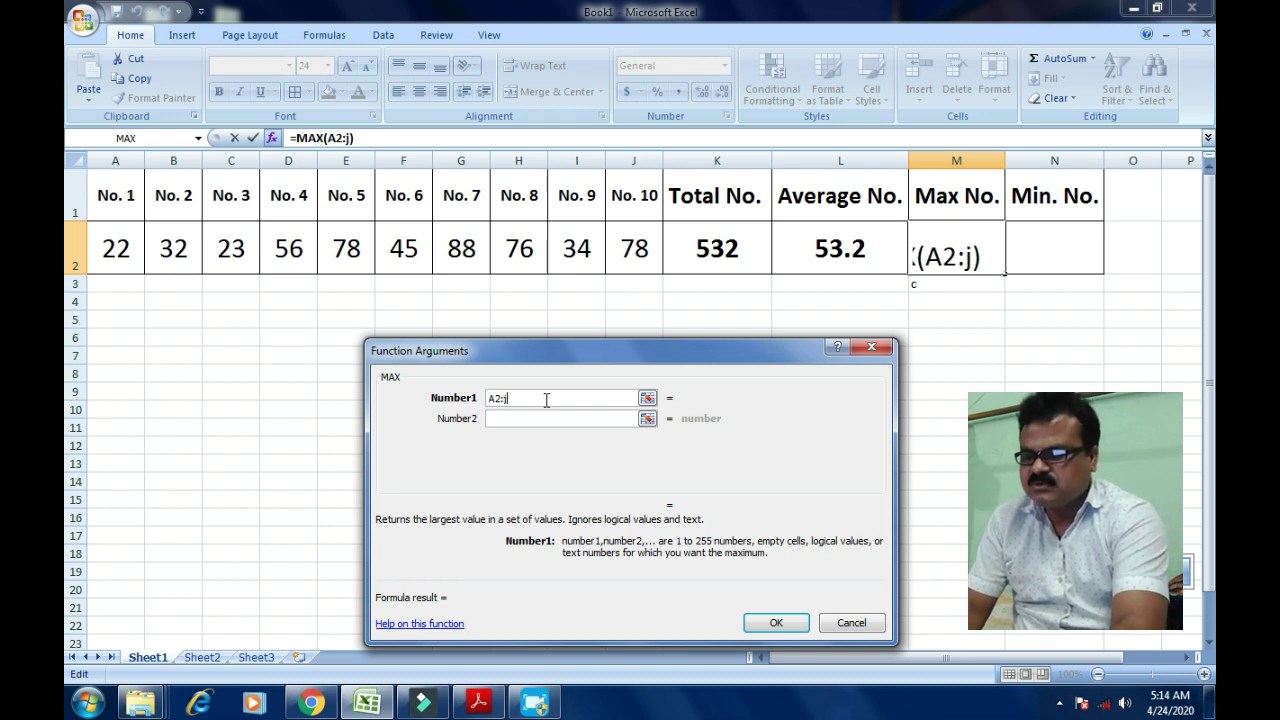
{"action": "type", "text": "2"}
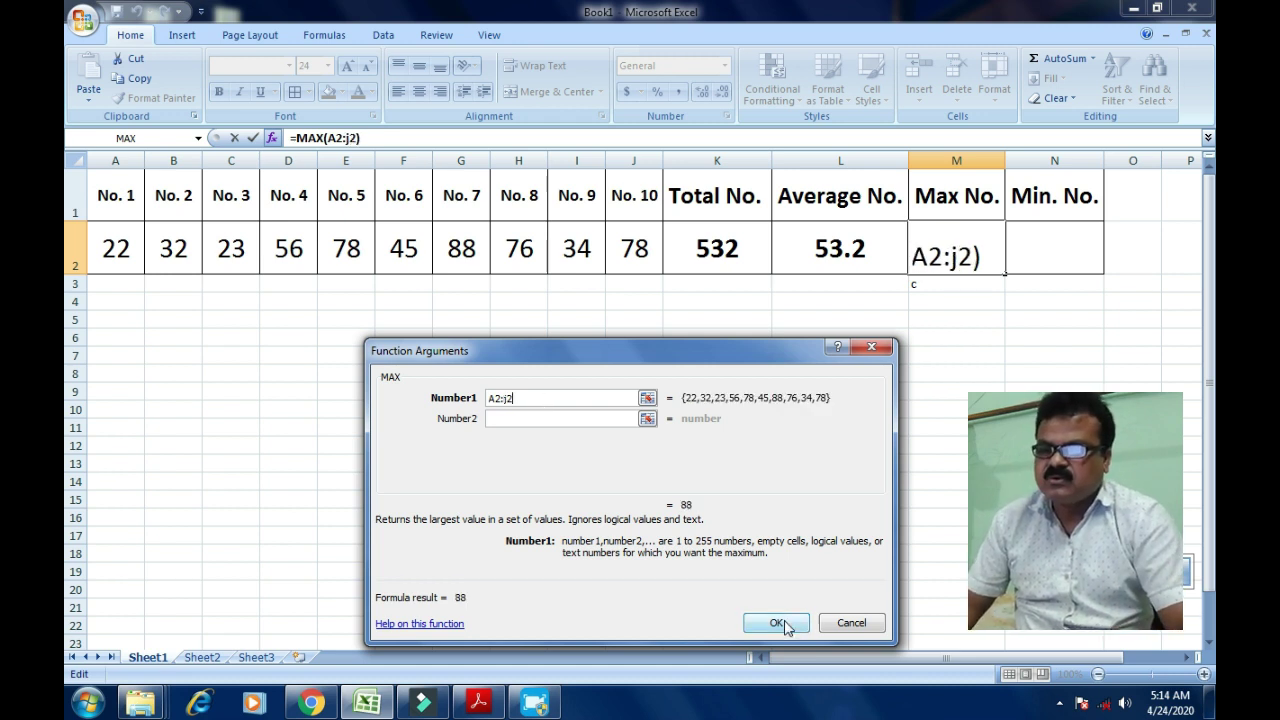
{"action": "left_click", "coordinate": [777, 623]}
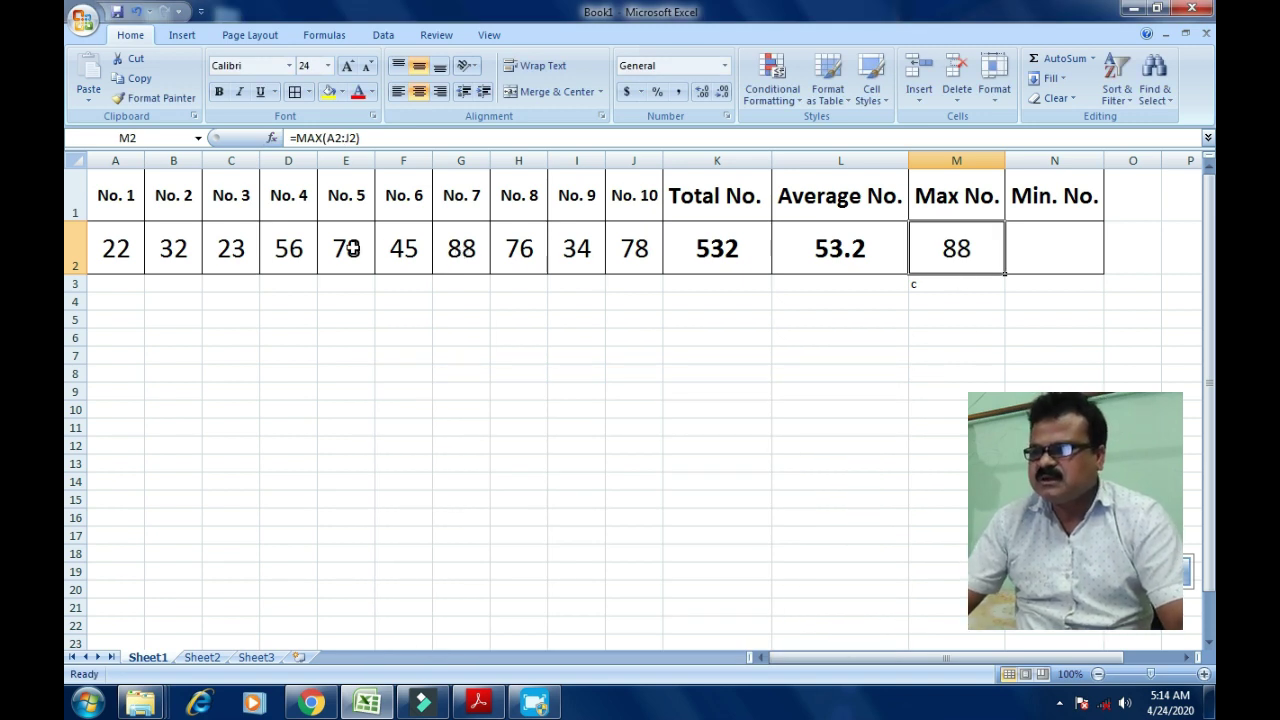
Change the fourth mark in D2 to 90.
{"action": "left_click", "coordinate": [281, 253]}
{"action": "type", "text": "7"}
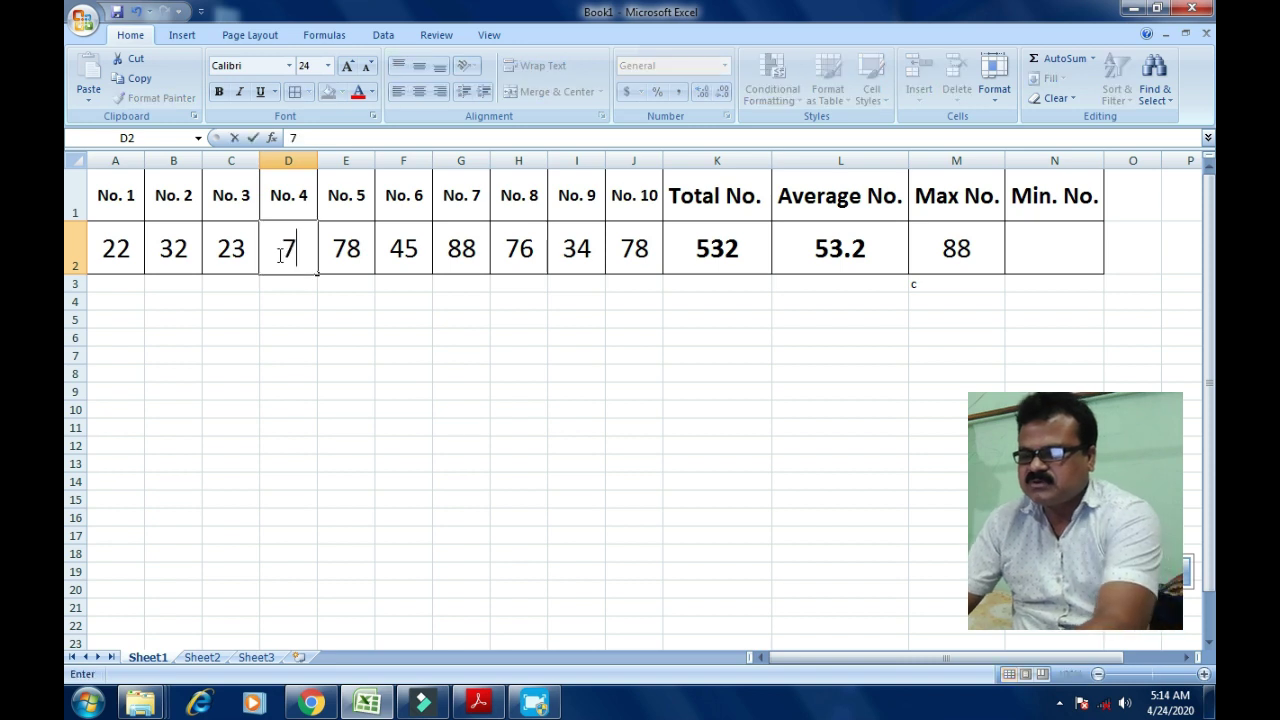
{"action": "key", "text": "BackSpace"}
{"action": "type", "text": "90"}
{"action": "key", "text": "Return"}
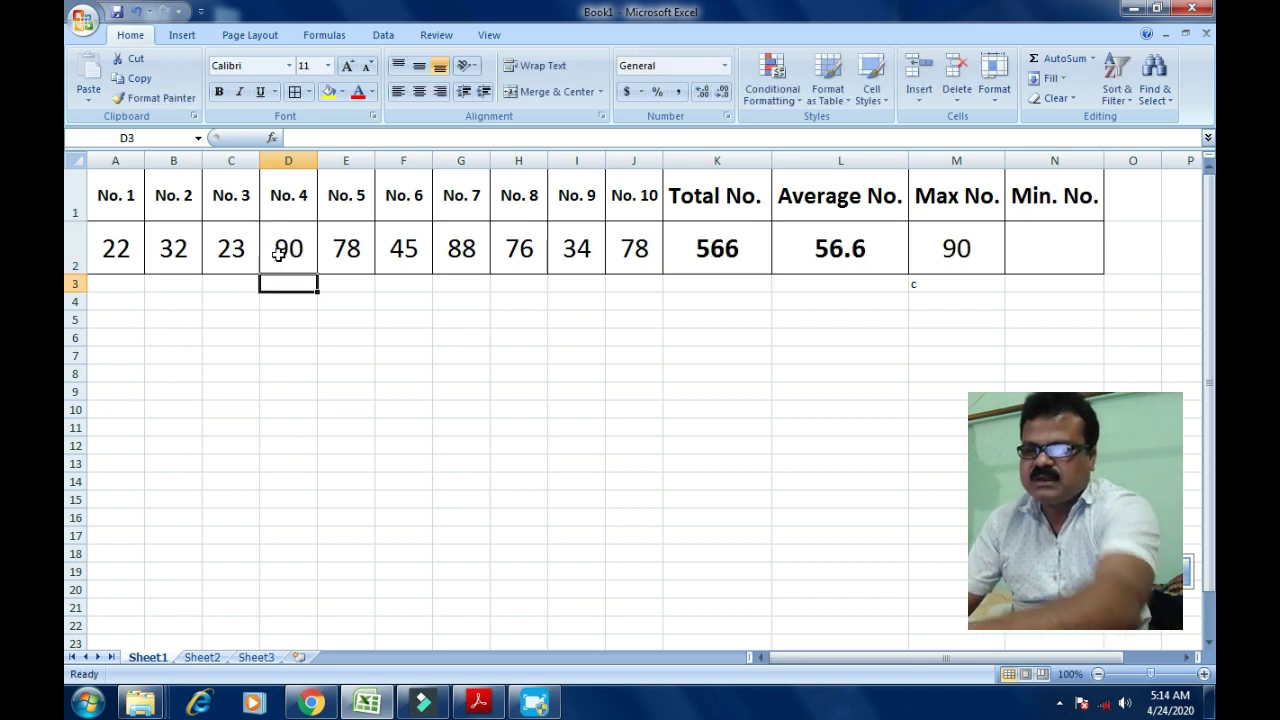
Enlarge the Max No. result in M2 by increasing its font size twice.
{"action": "left_click", "coordinate": [922, 246]}
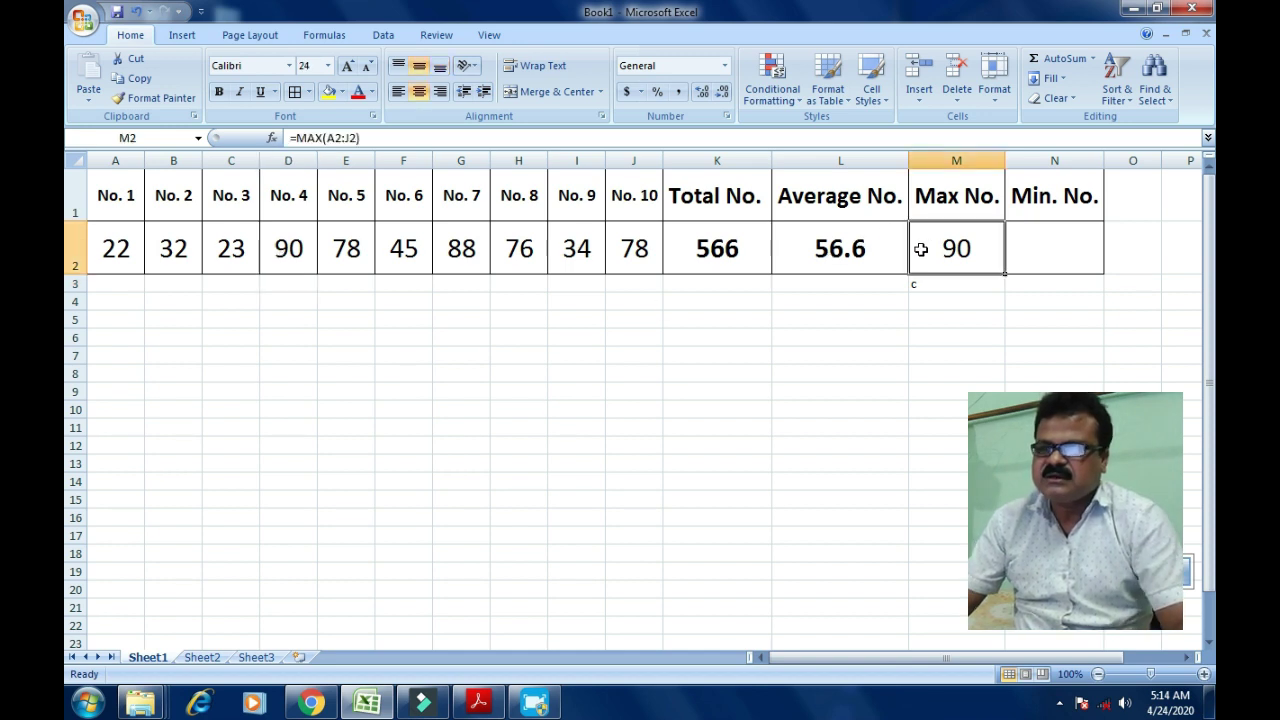
{"action": "left_click", "coordinate": [347, 65]}
{"action": "left_click", "coordinate": [347, 65]}
{"action": "left_click", "coordinate": [347, 65]}
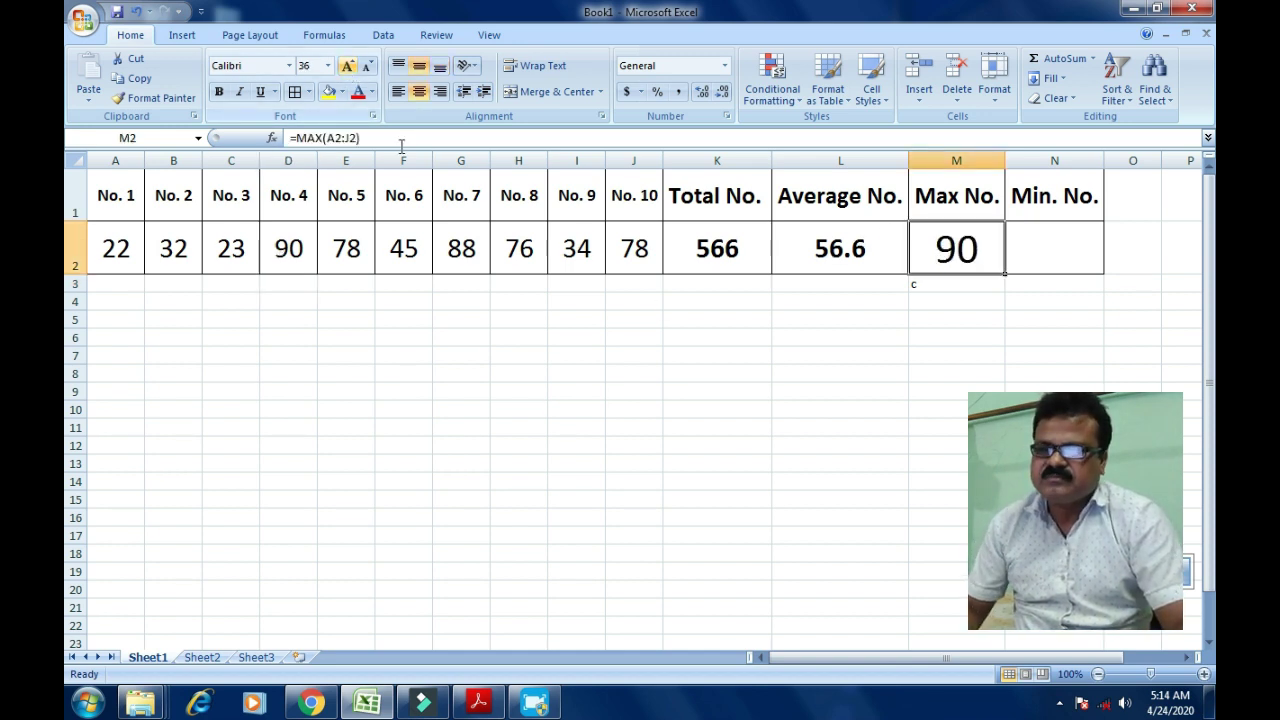
{"action": "scroll", "coordinate": [626, 396], "scroll_direction": "up", "scroll_amount": 4}
{"action": "left_click_drag", "start_coordinate": [1080, 476], "coordinate": [789, 451]}
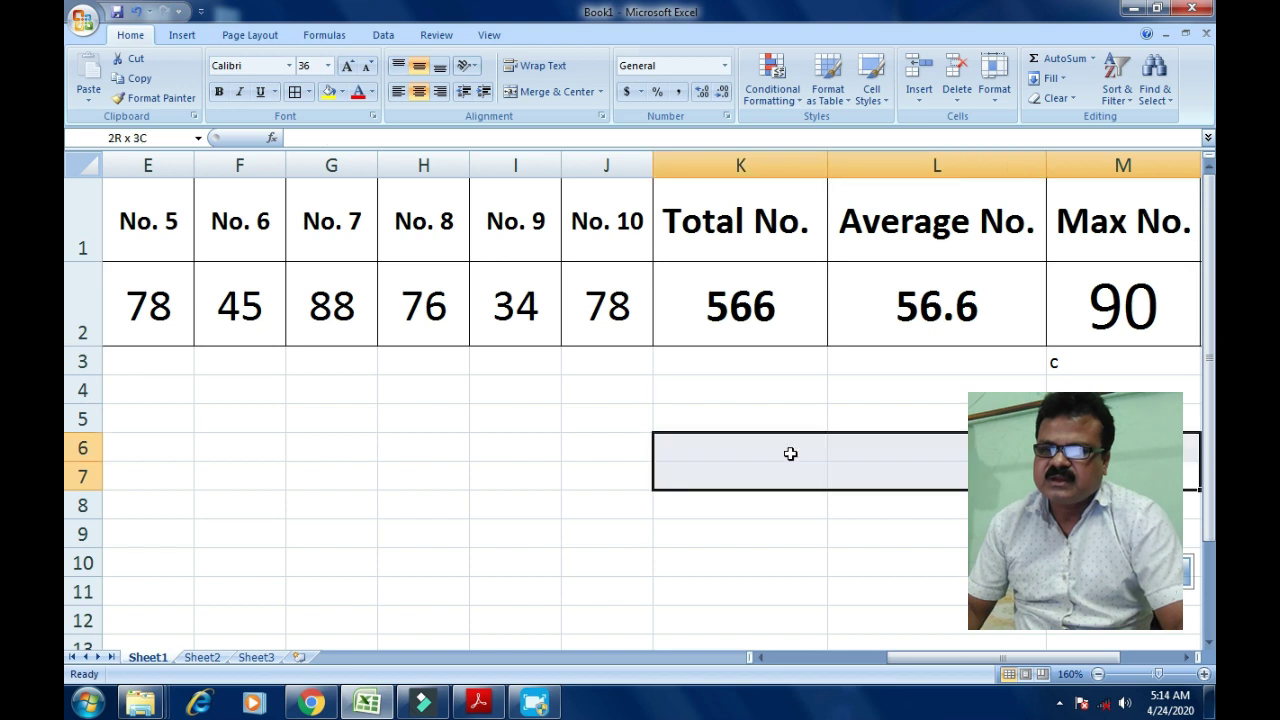
{"action": "scroll", "coordinate": [882, 422], "scroll_direction": "down", "scroll_amount": 6}
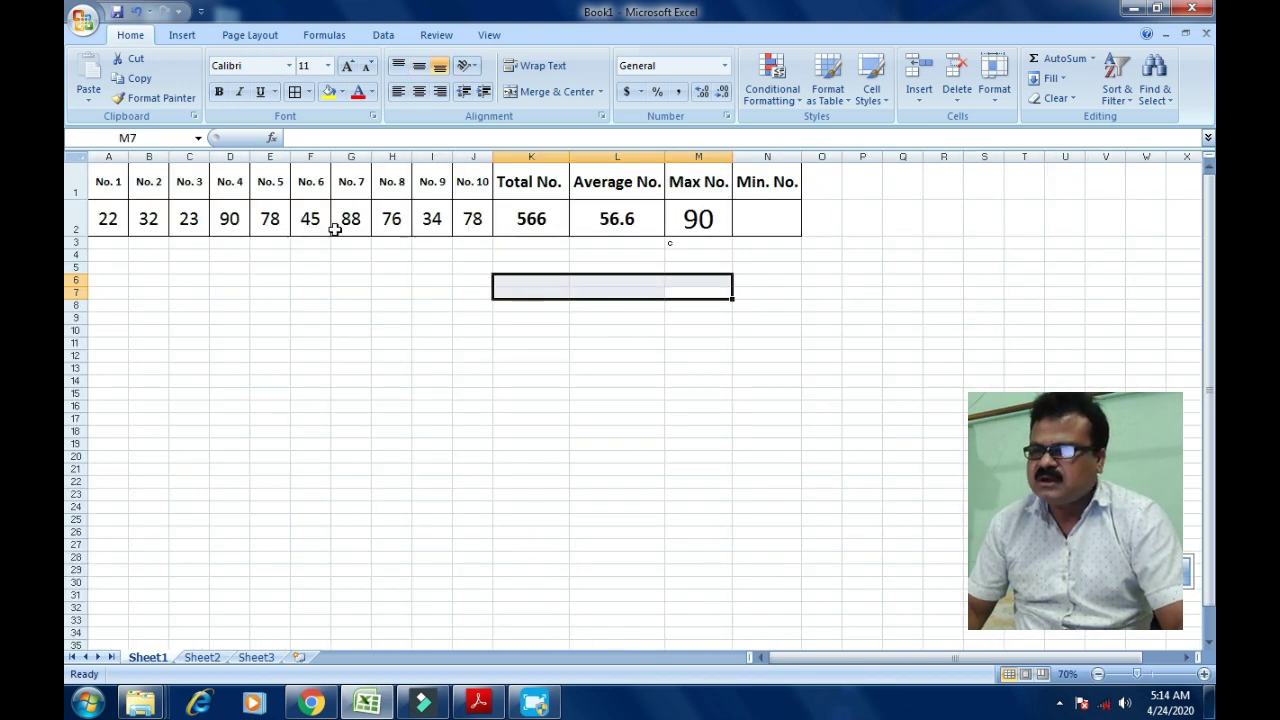
{"action": "scroll", "coordinate": [411, 287], "scroll_direction": "down", "scroll_amount": 1}
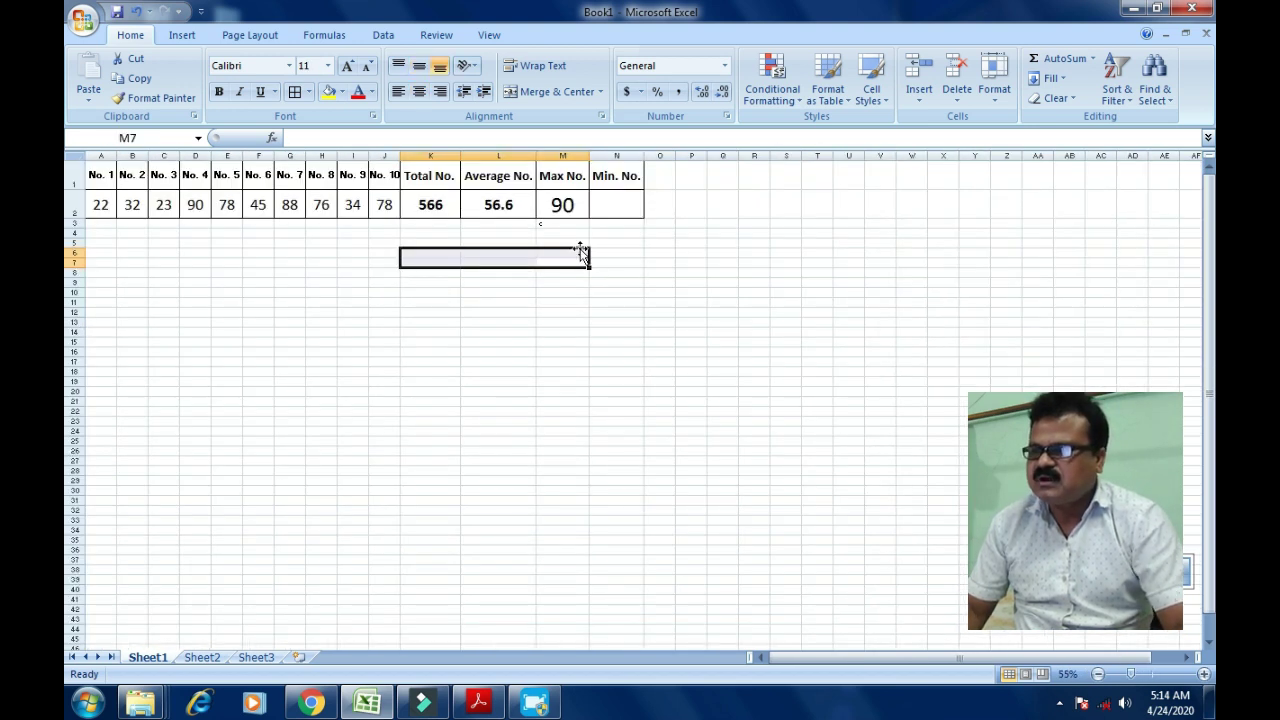
Change J2 to 99 so Max No. recalculates to 99.
{"action": "left_click", "coordinate": [384, 203]}
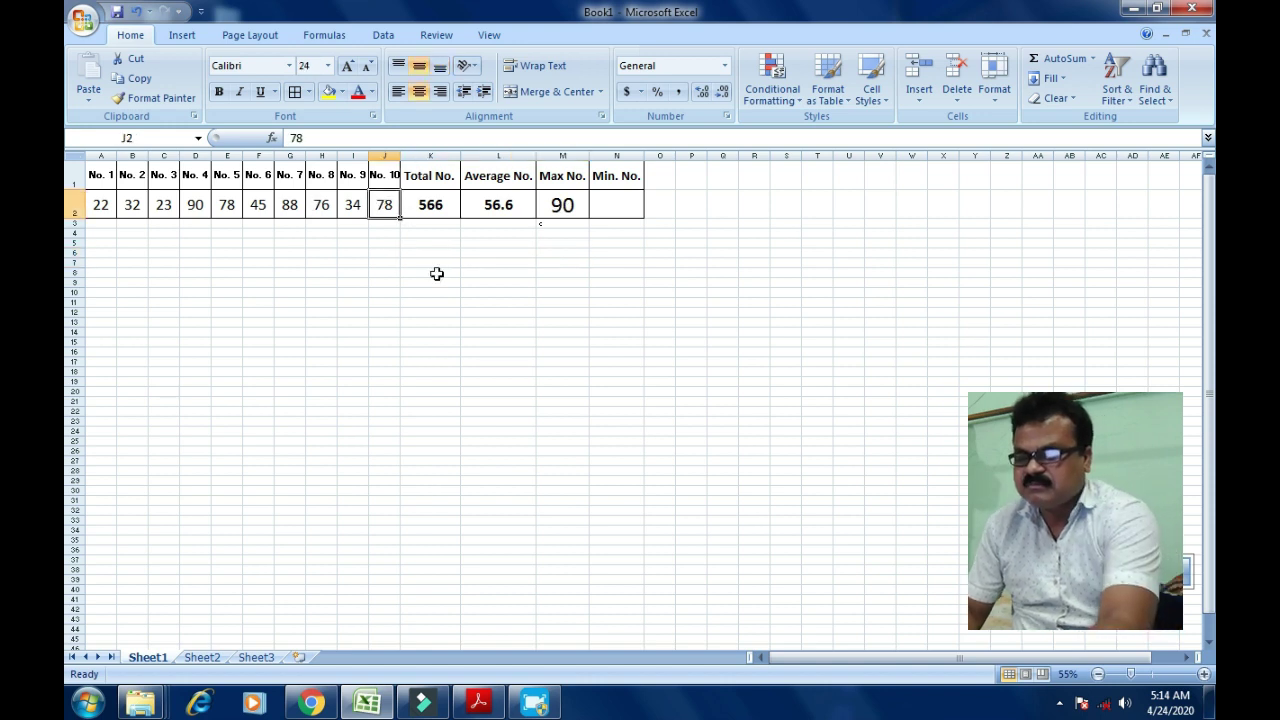
{"action": "type", "text": "99"}
{"action": "key", "text": "Return"}
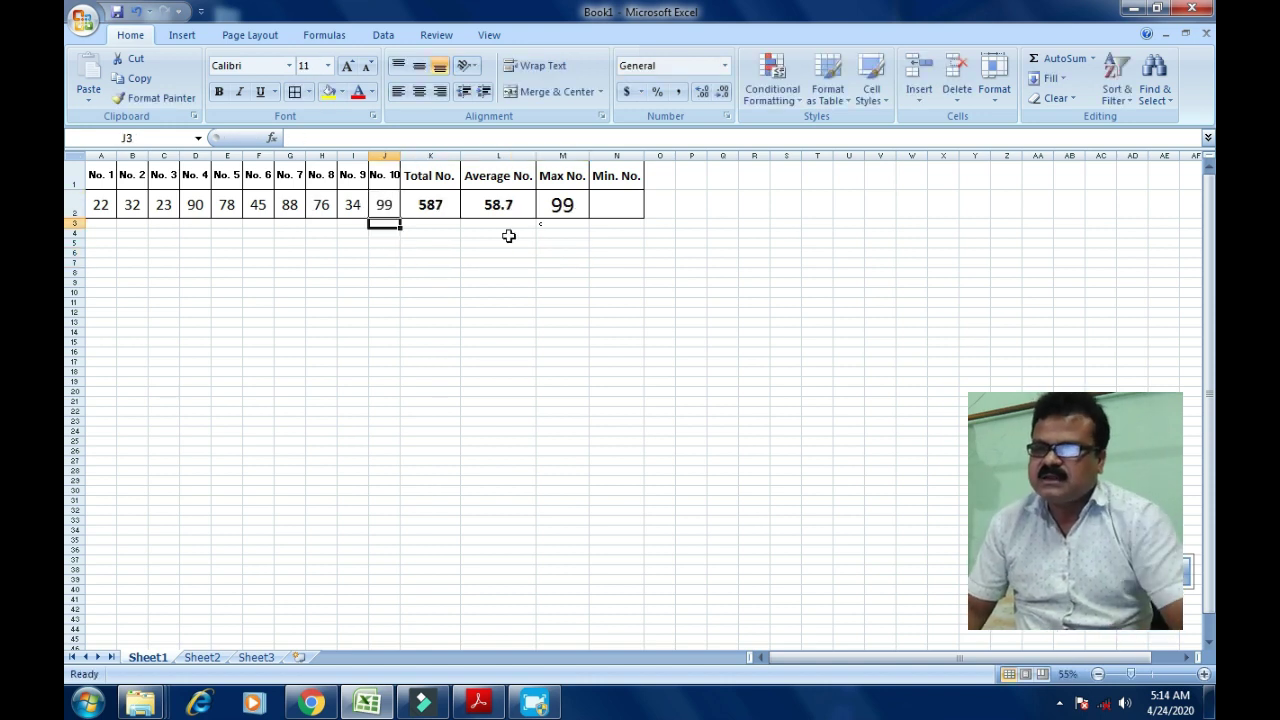
{"action": "scroll", "coordinate": [509, 235], "scroll_direction": "up", "scroll_amount": 1, "text": "ctrl"}
{"action": "scroll", "coordinate": [540, 228], "scroll_direction": "up", "scroll_amount": 2, "text": "ctrl"}
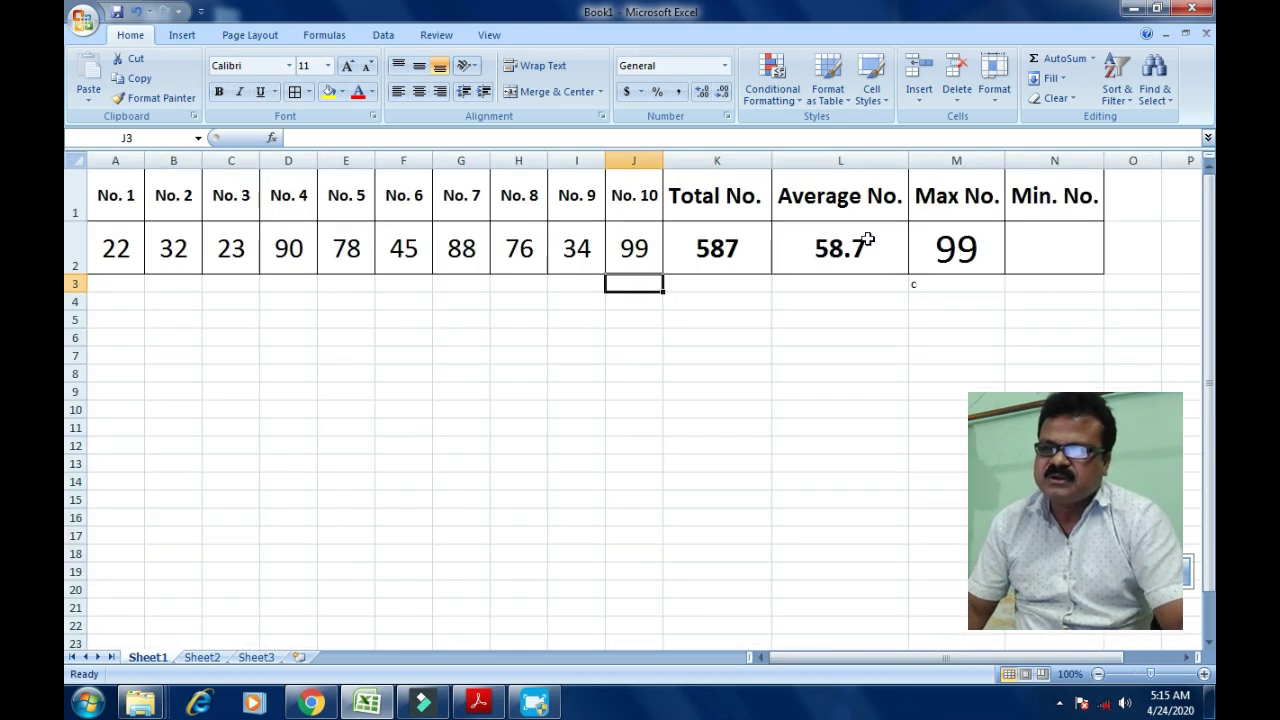
Enter =MIN(A2:J2) in N2 through Insert Function, returning 22.
{"action": "left_click", "coordinate": [1065, 245]}
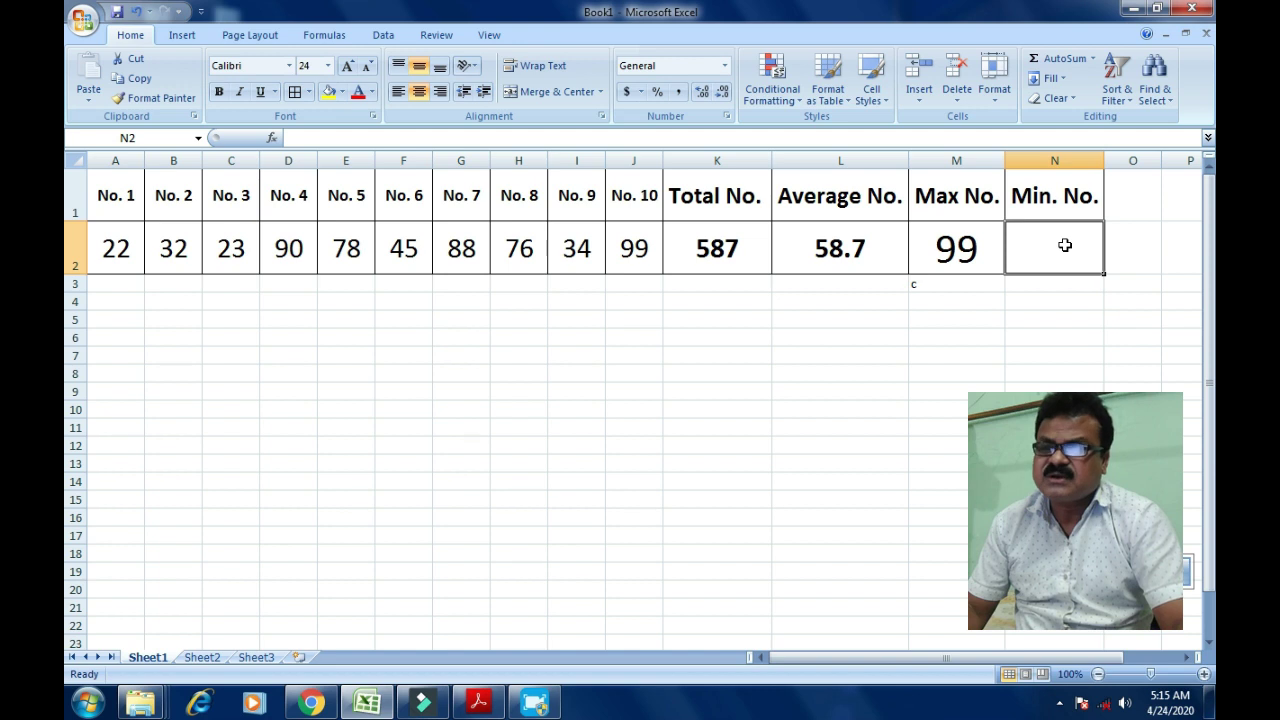
{"action": "left_click", "coordinate": [979, 247]}
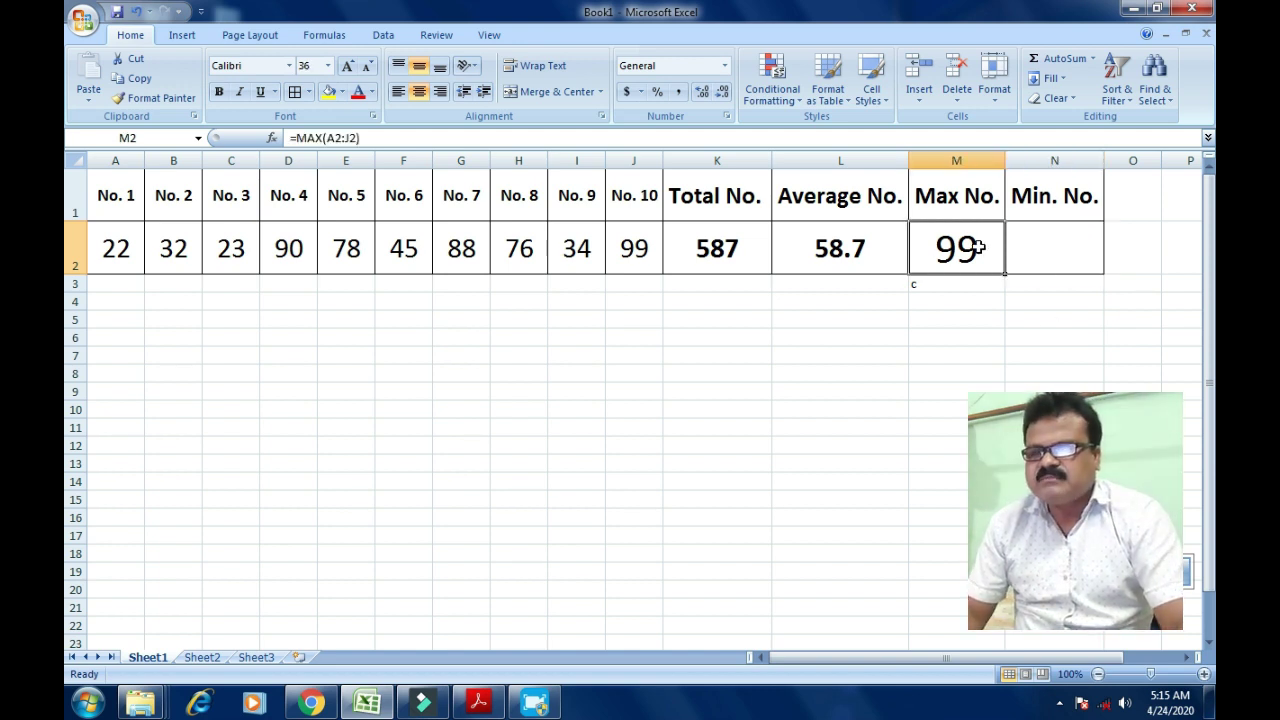
{"action": "left_click", "coordinate": [1064, 248]}
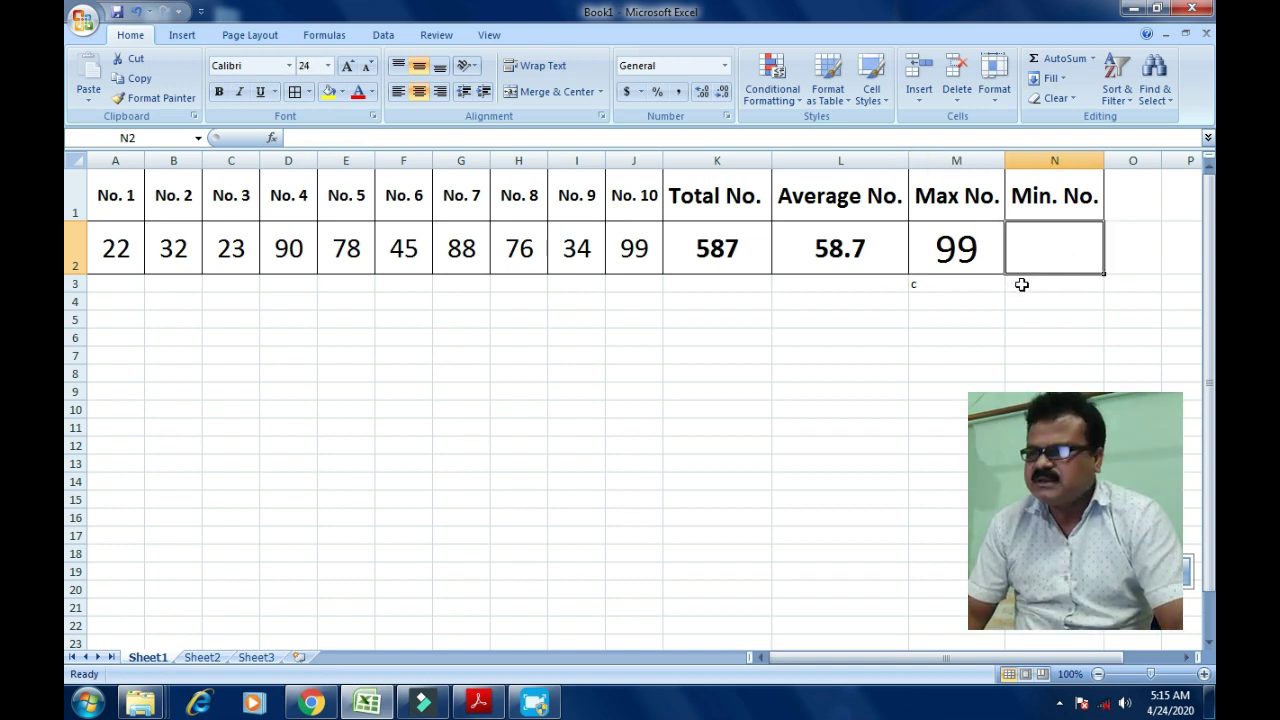
{"action": "left_click", "coordinate": [272, 138]}
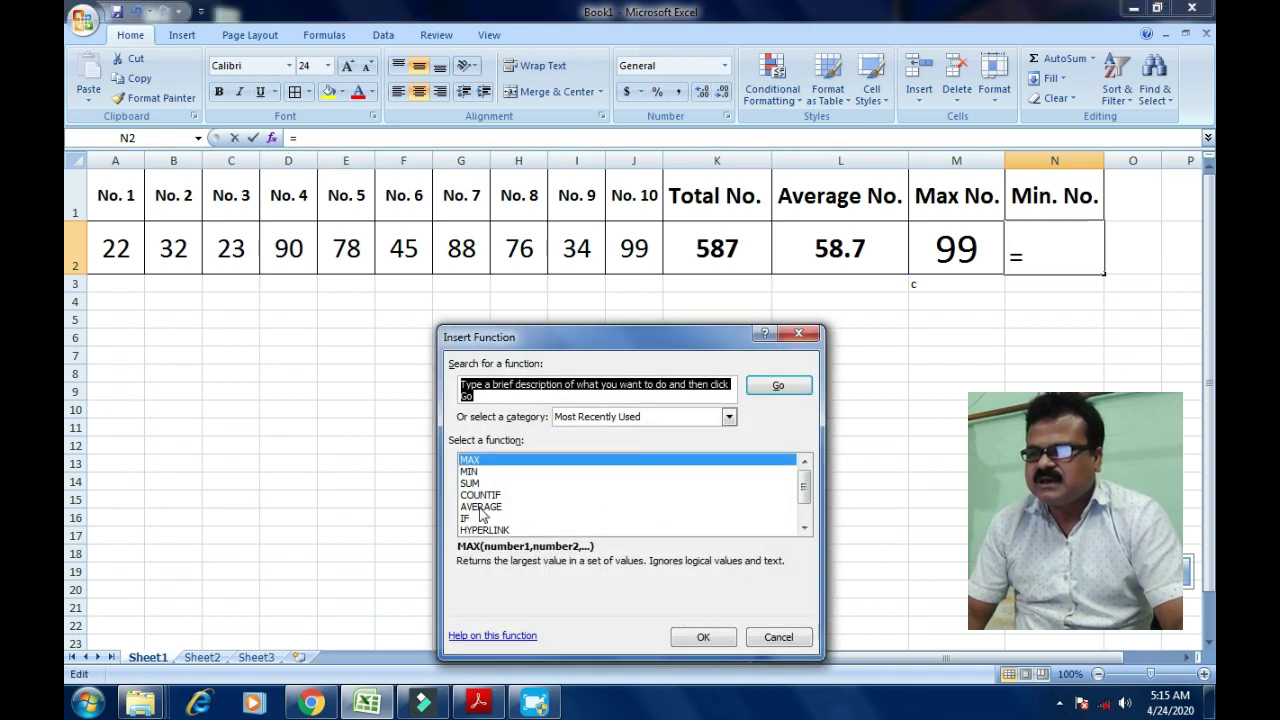
{"action": "left_click", "coordinate": [467, 471]}
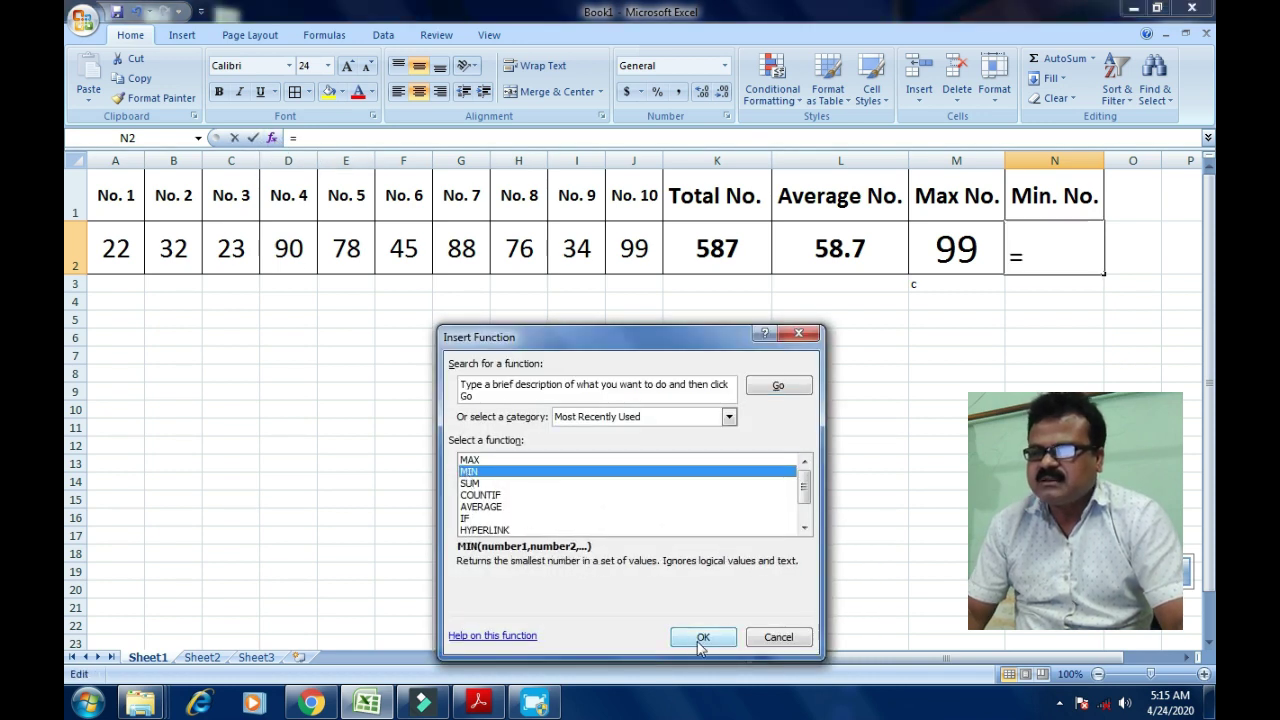
{"action": "left_click", "coordinate": [702, 637]}
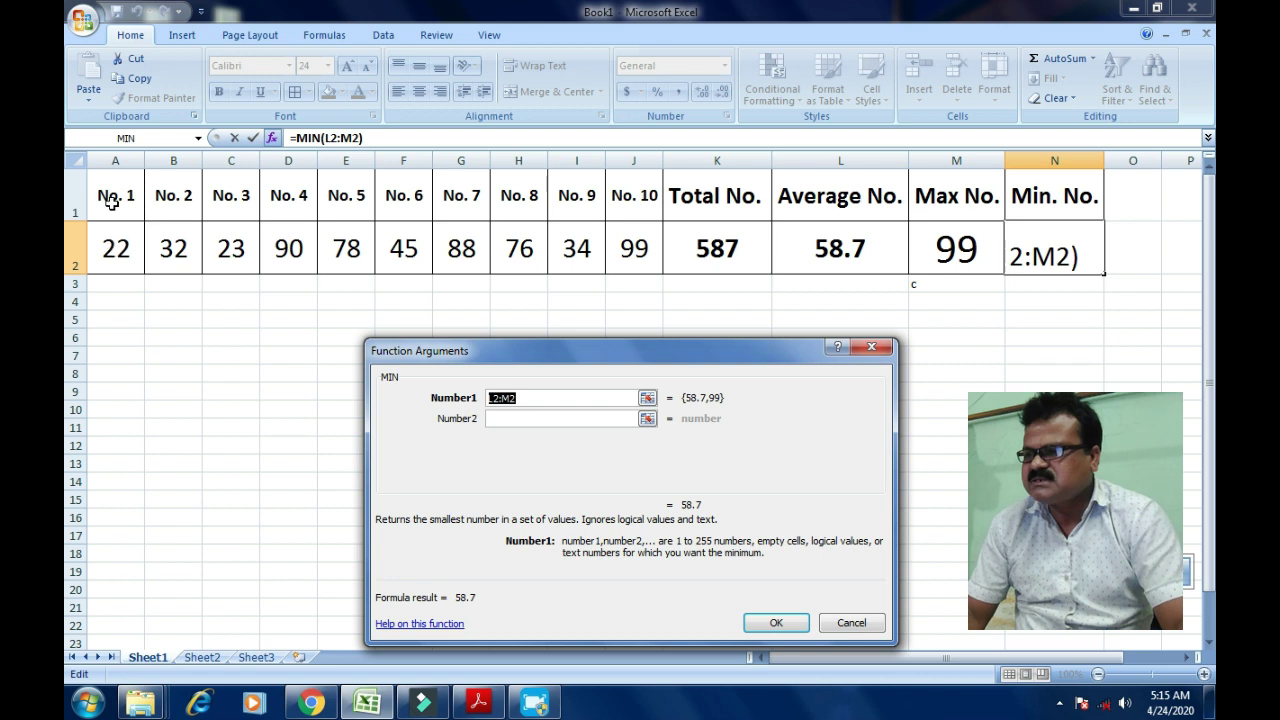
{"action": "left_click", "coordinate": [112, 247]}
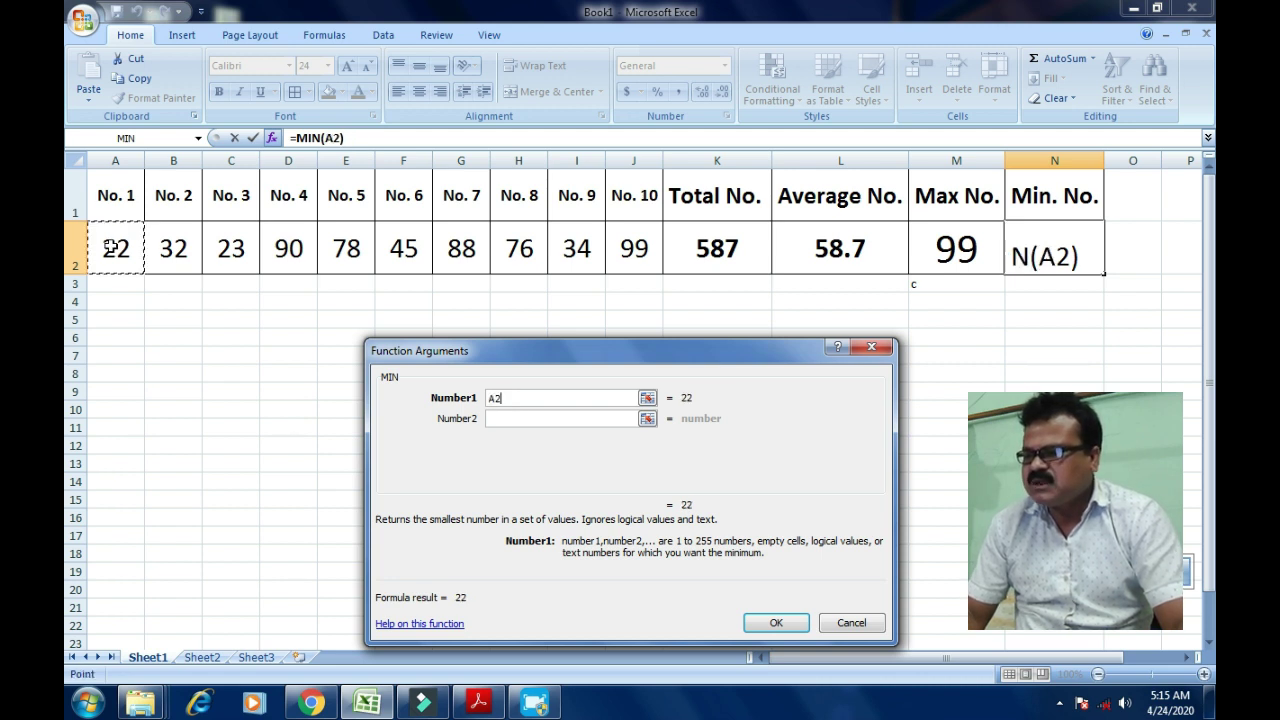
{"action": "key", "text": "F8"}
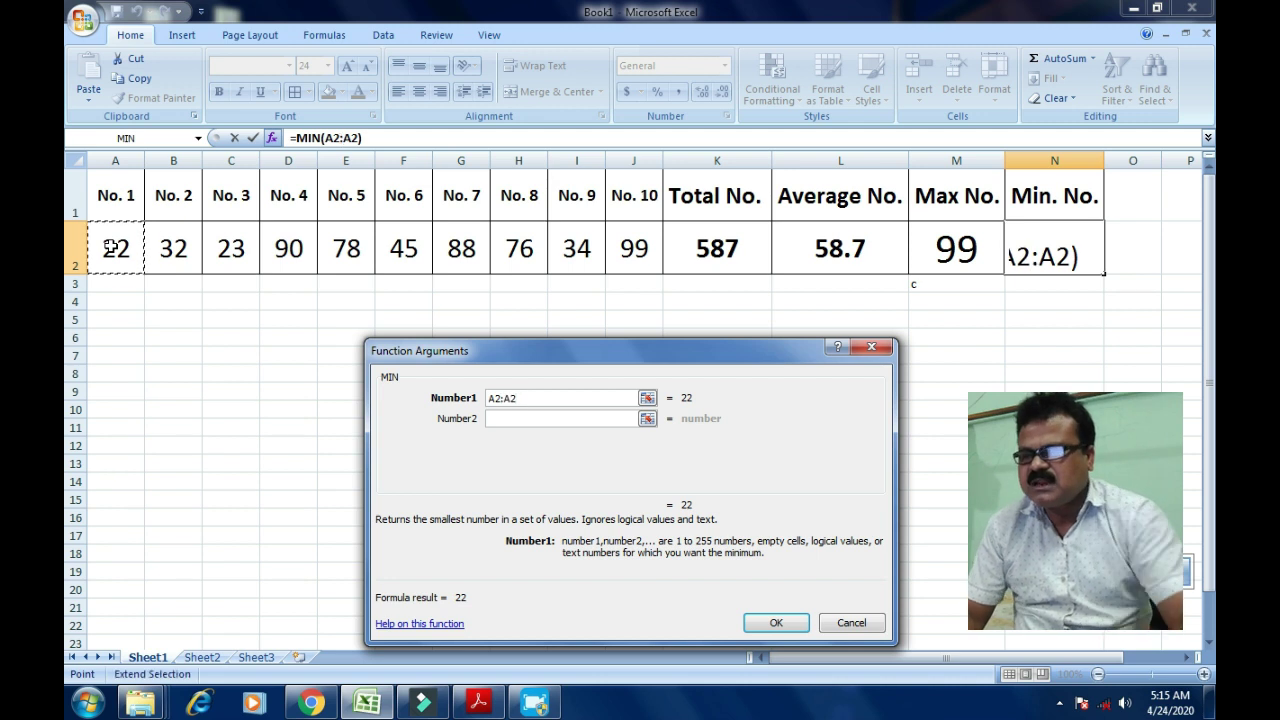
{"action": "left_click", "coordinate": [635, 251]}
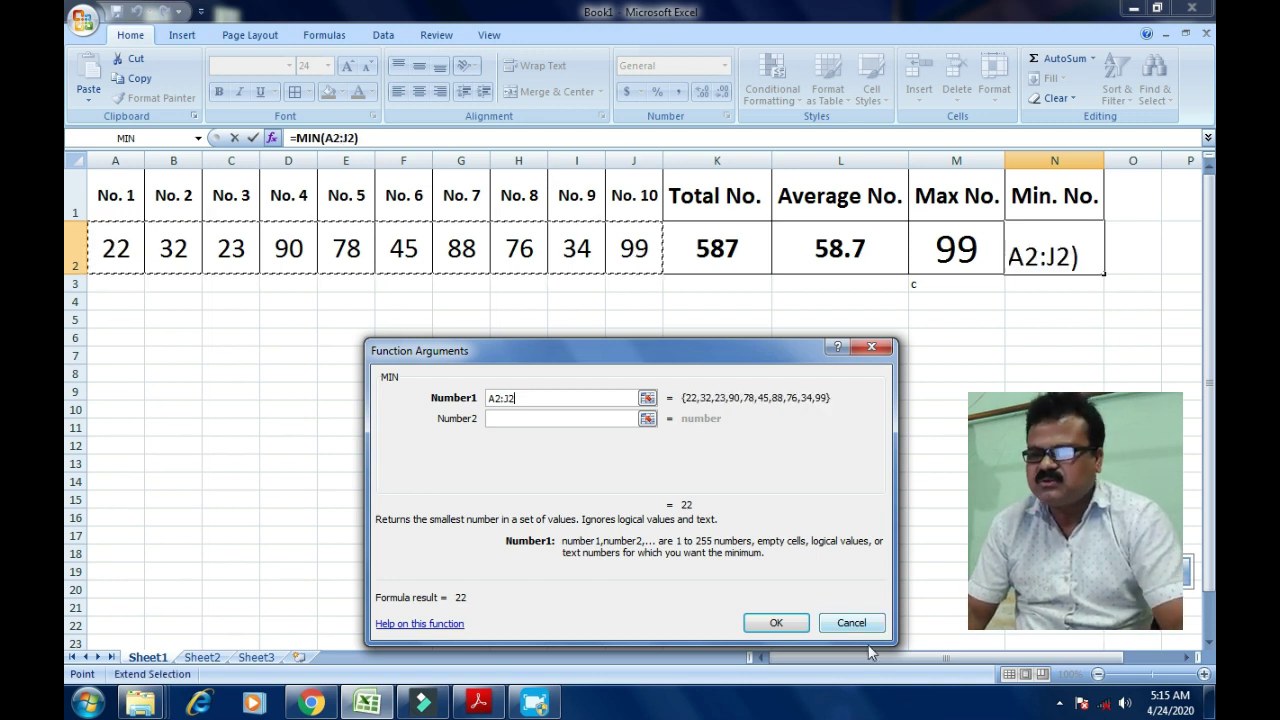
{"action": "left_click", "coordinate": [805, 630]}
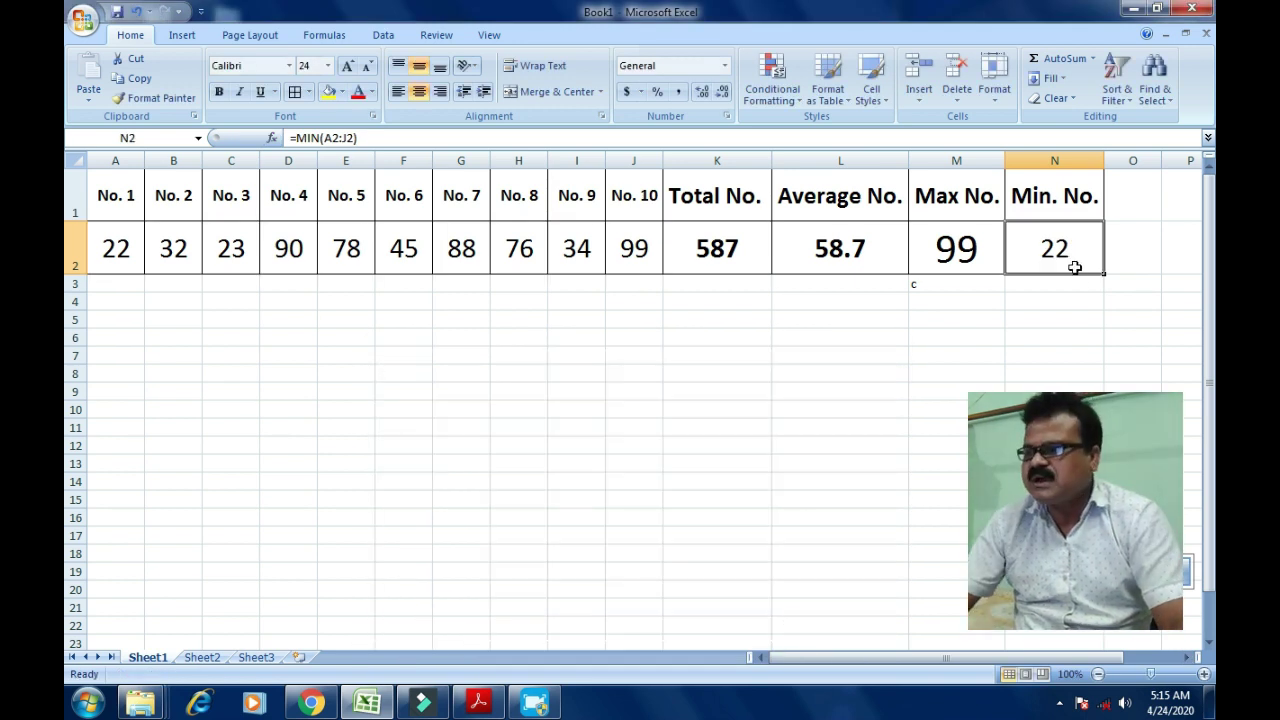
Change the No. 7 mark in G2 from 88 to 9.
{"action": "left_click", "coordinate": [118, 243]}
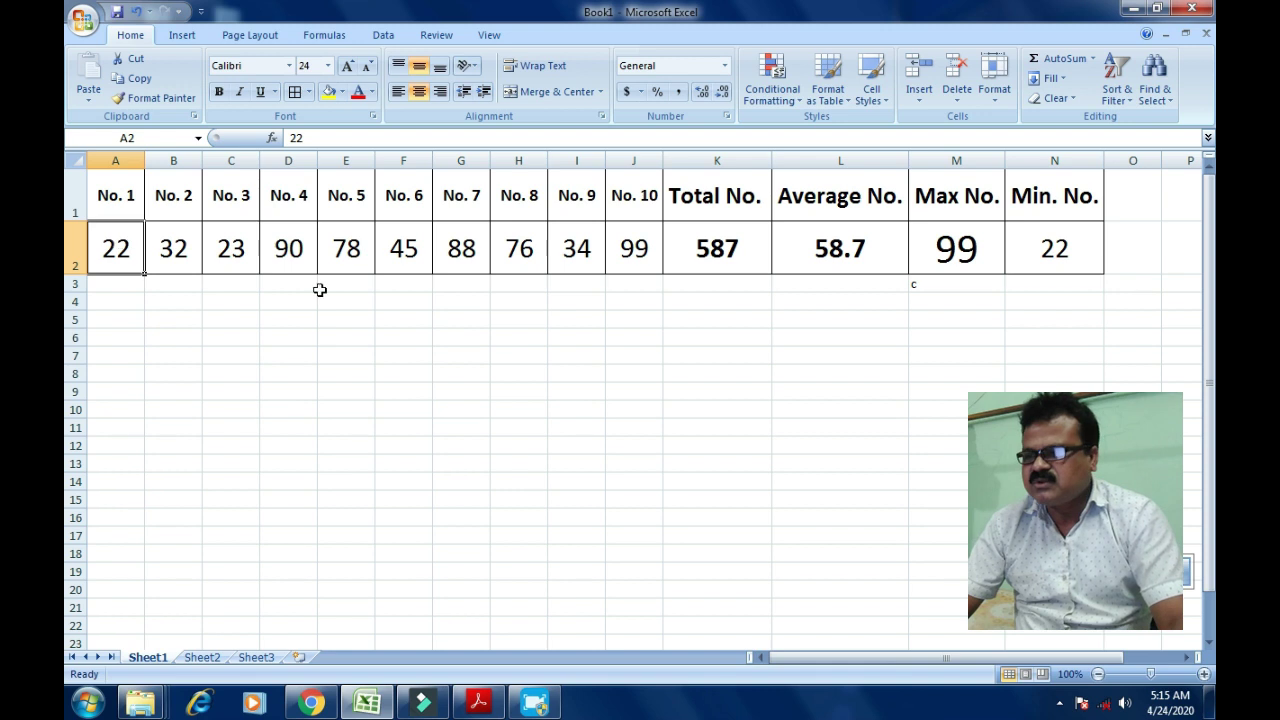
{"action": "left_click", "coordinate": [464, 253]}
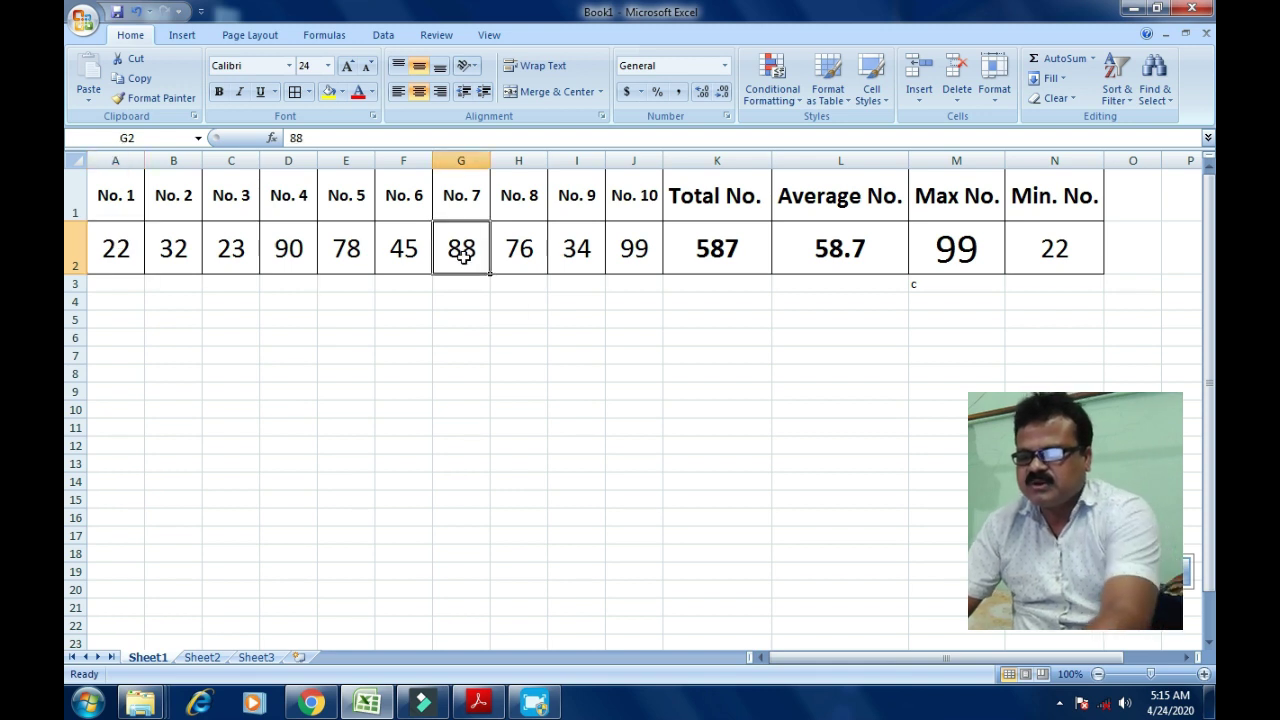
{"action": "type", "text": "9"}
{"action": "key", "text": "Return"}
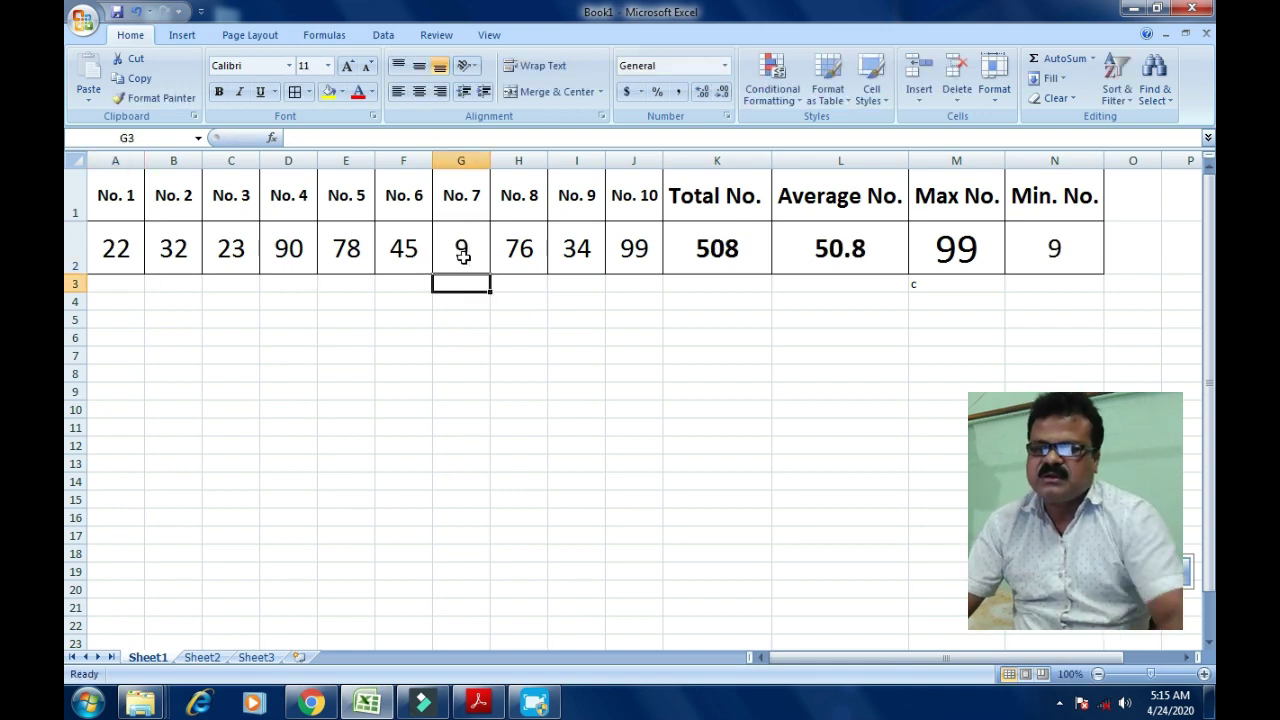
Set the minimum value in N2 to font size 36.
{"action": "left_click", "coordinate": [1018, 236]}
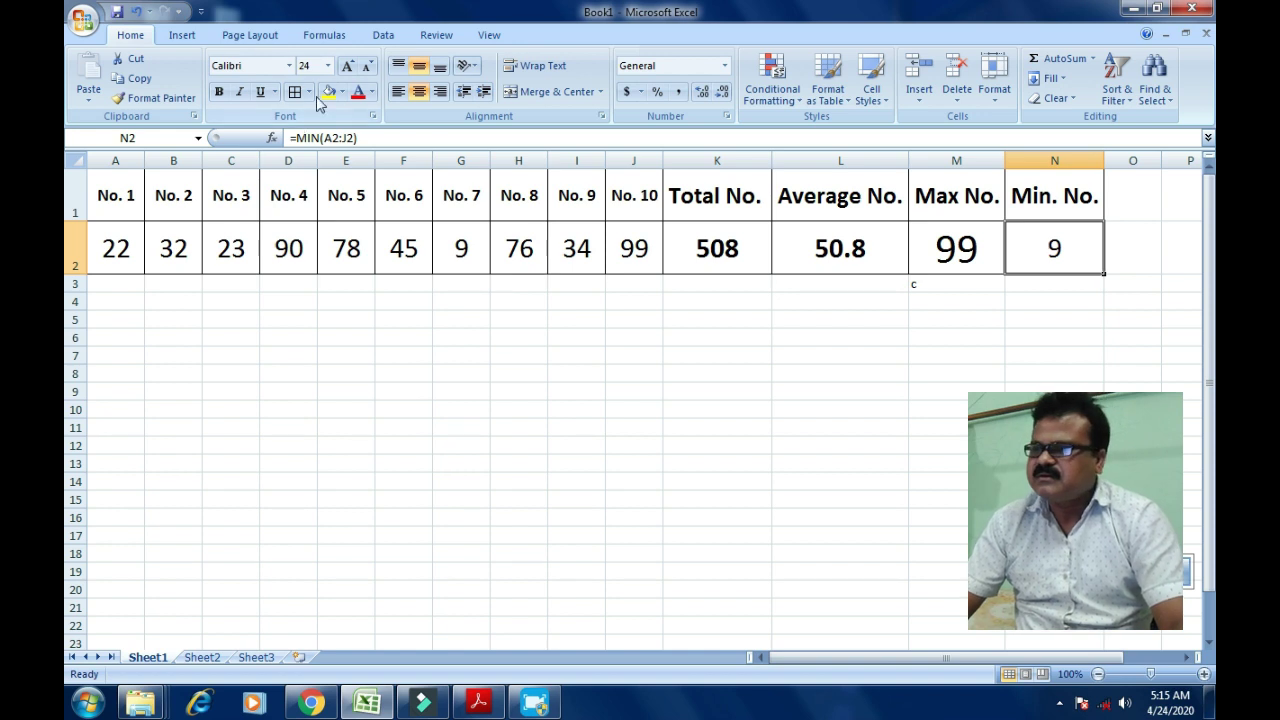
{"action": "left_click", "coordinate": [355, 68]}
{"action": "left_click", "coordinate": [355, 68]}
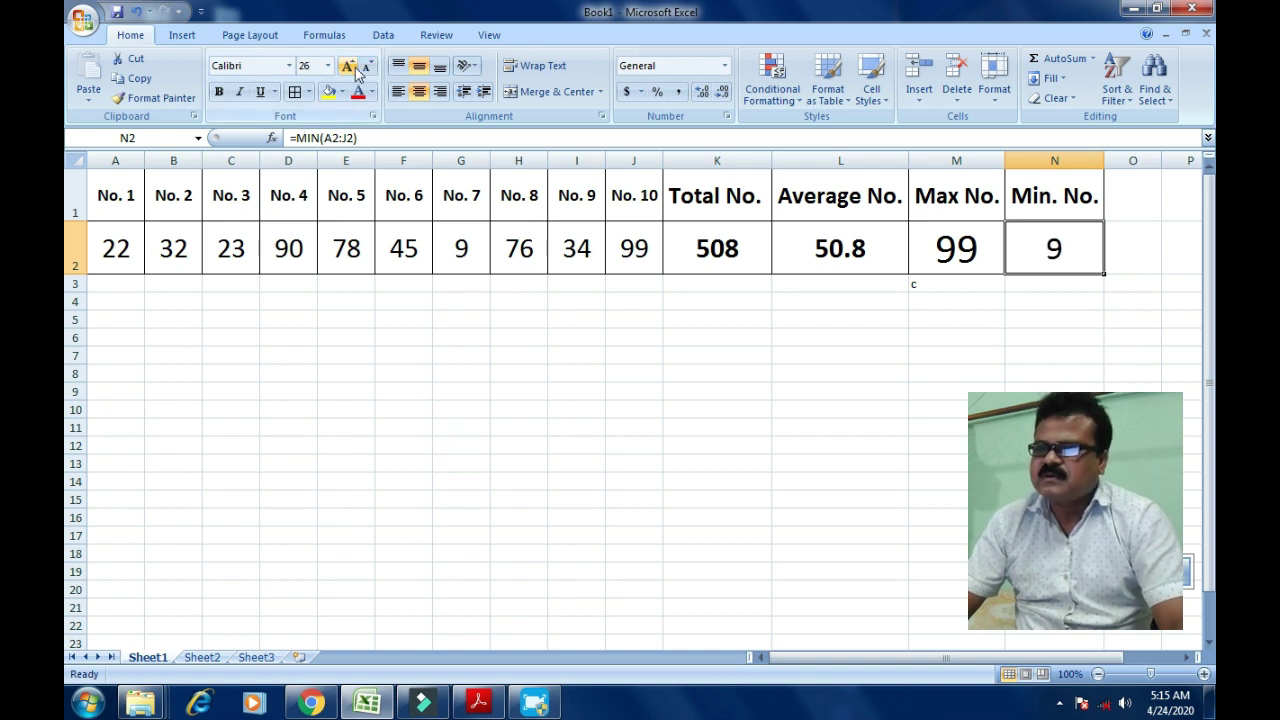
{"action": "left_click", "coordinate": [355, 68]}
{"action": "left_click", "coordinate": [355, 68]}
{"action": "left_click", "coordinate": [355, 68]}
{"action": "left_click", "coordinate": [367, 67]}
{"action": "left_click", "coordinate": [368, 67]}
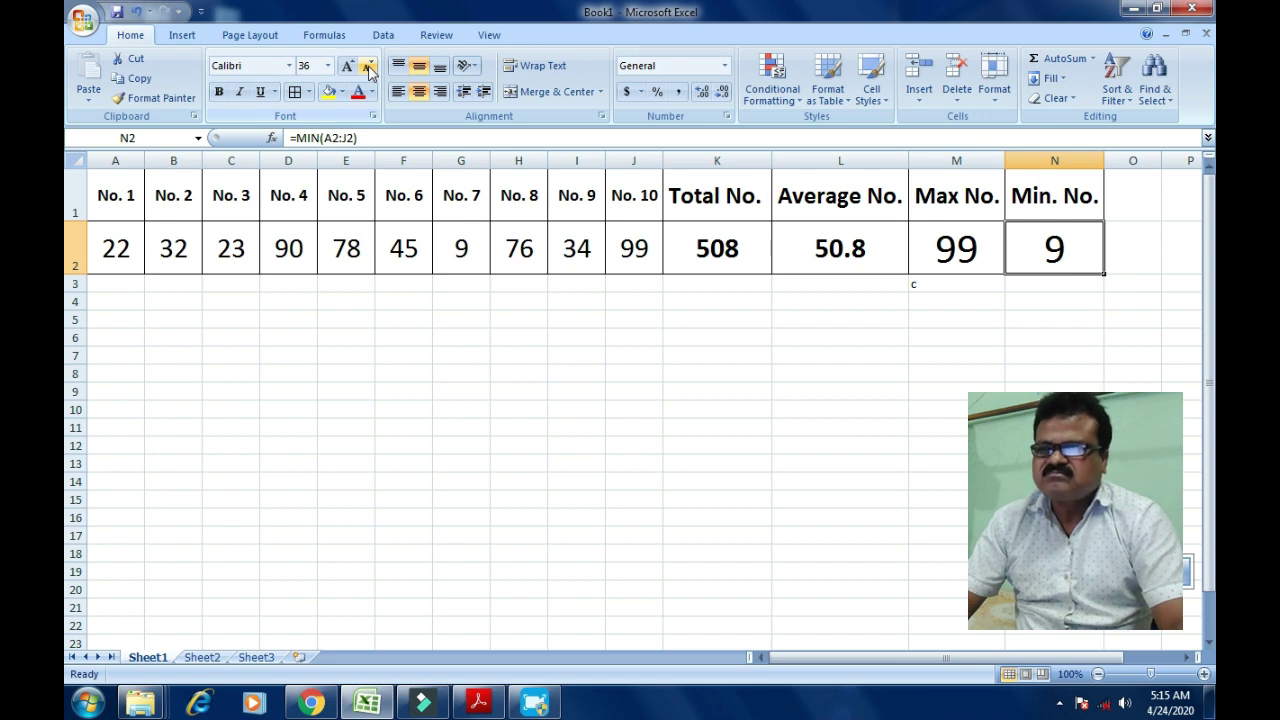
{"action": "left_click", "coordinate": [956, 321]}
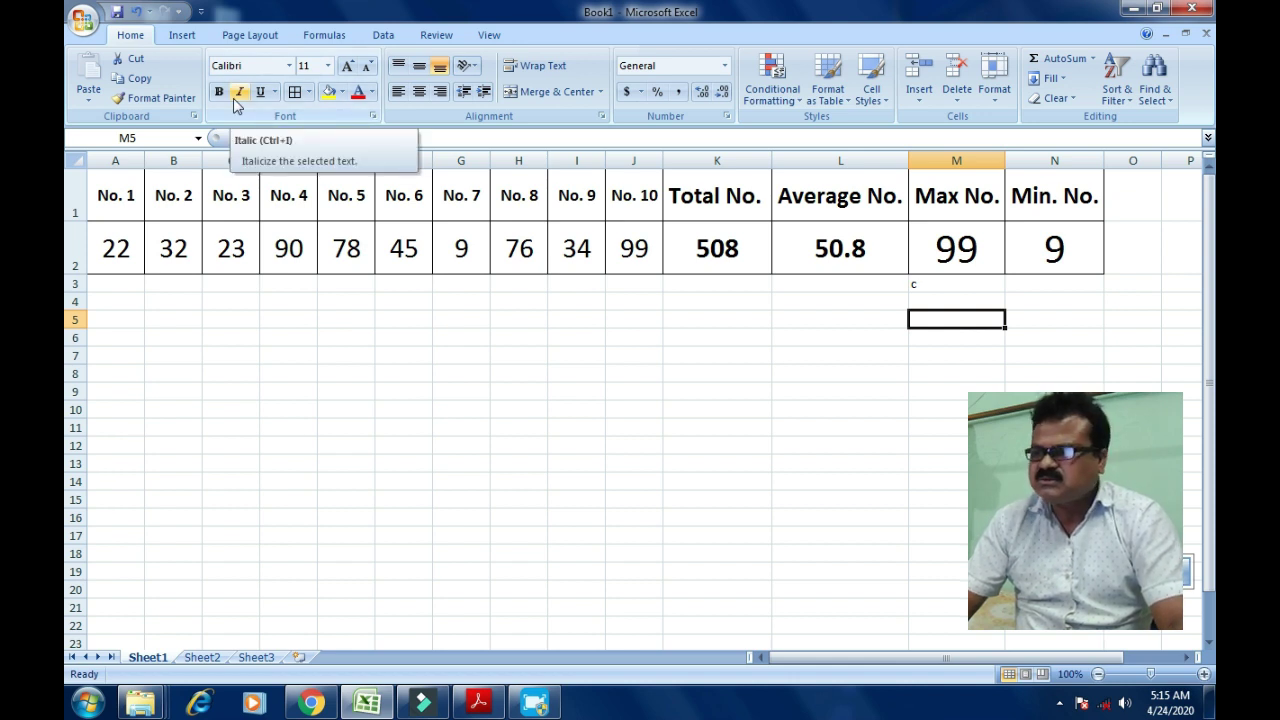
{"action": "left_click", "coordinate": [1140, 200]}
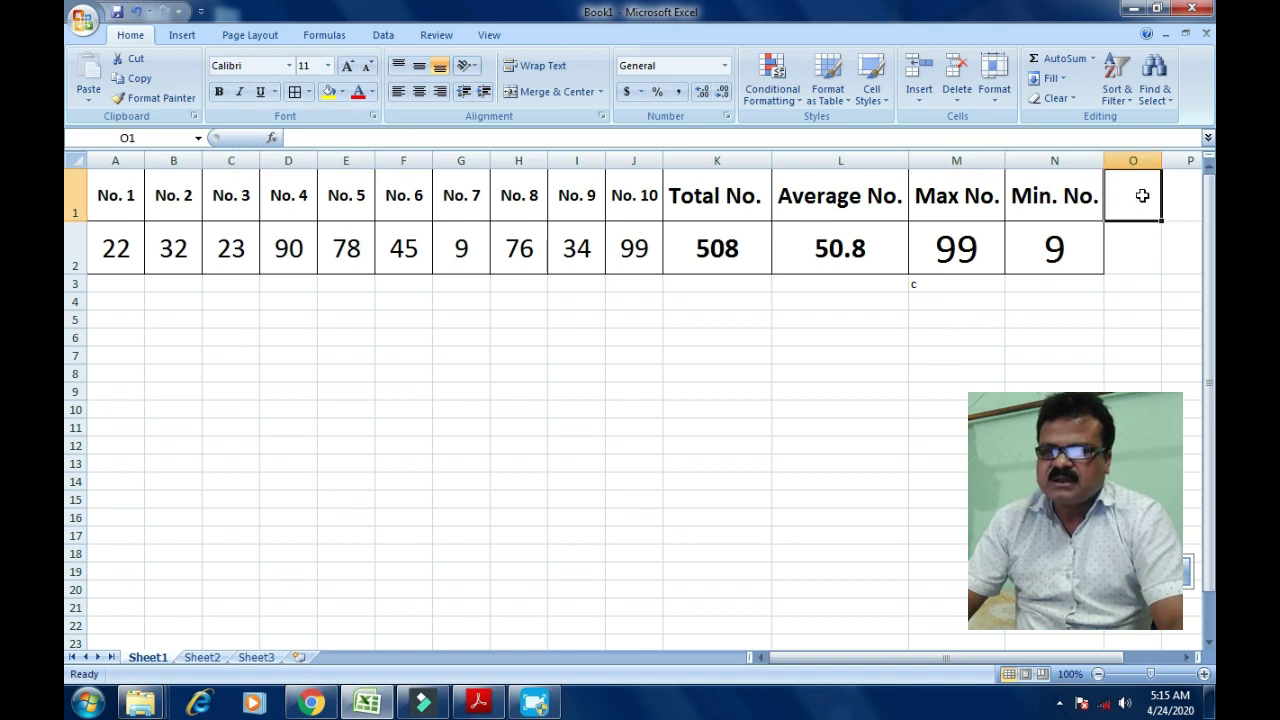
Enter the label 'No. Numbers' in I6 and widen column I to fit it.
{"action": "type", "text": "C"}
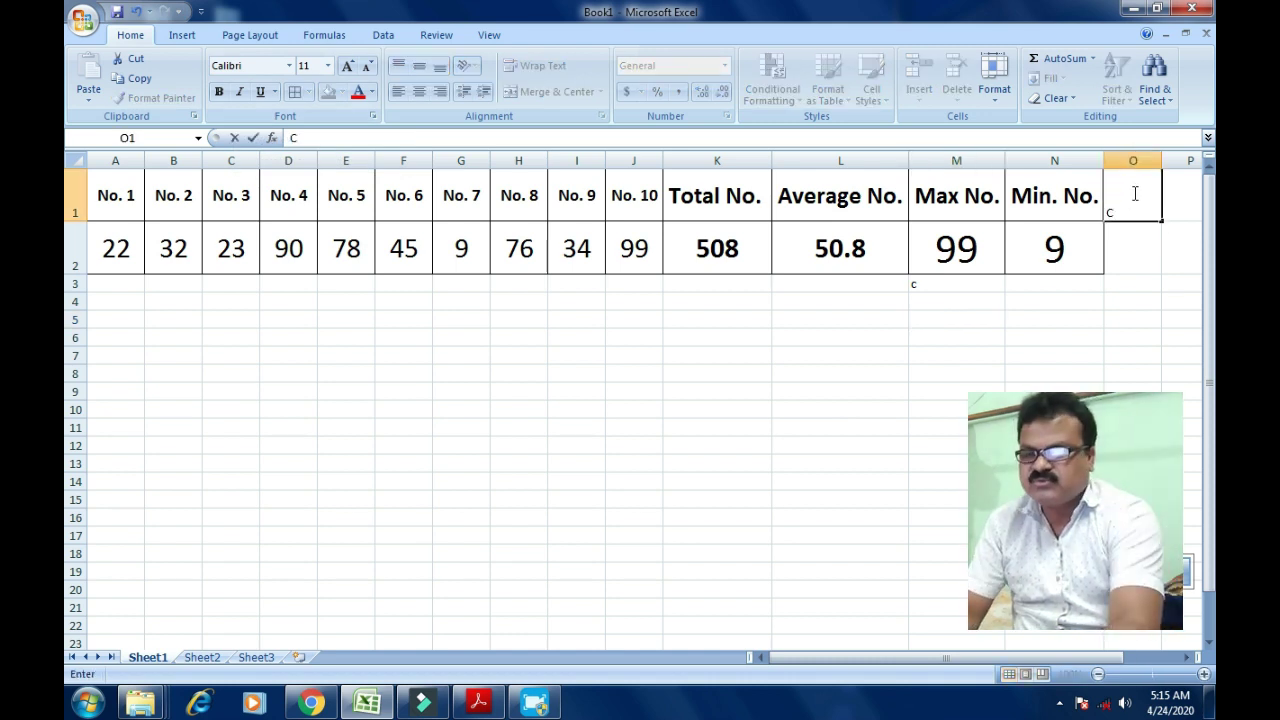
{"action": "key", "text": "BackSpace"}
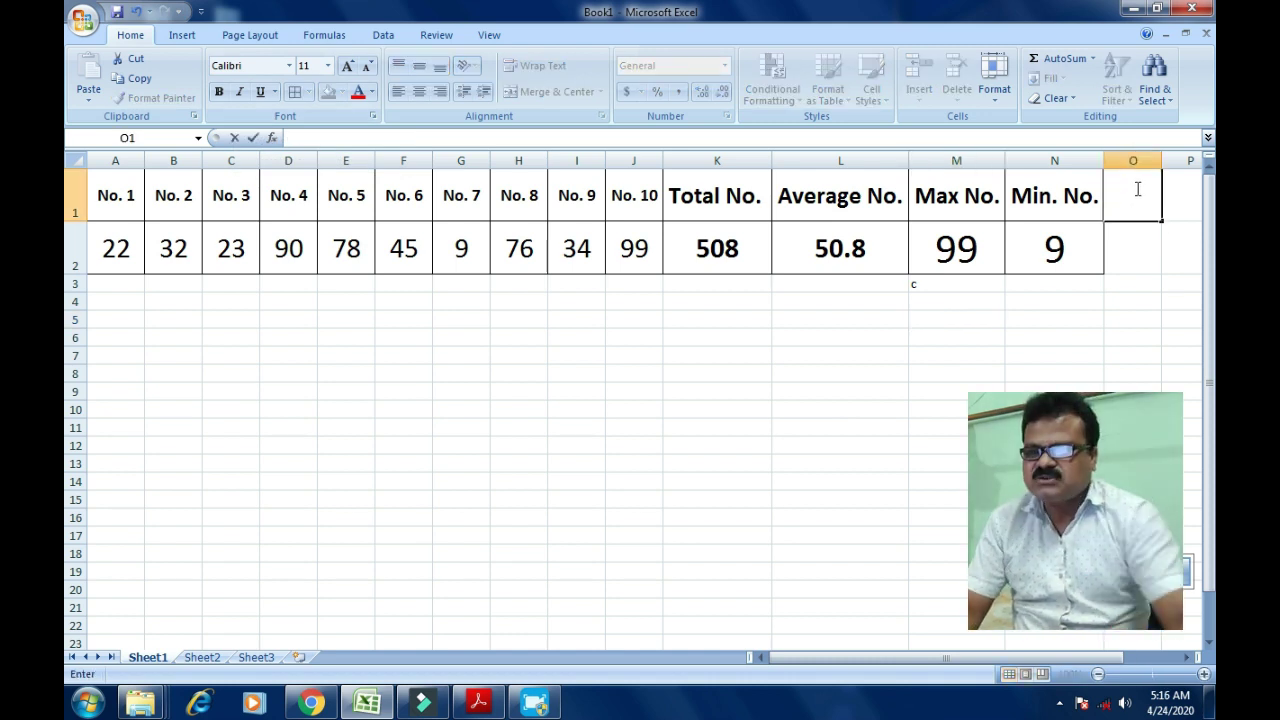
{"action": "left_click", "coordinate": [563, 339]}
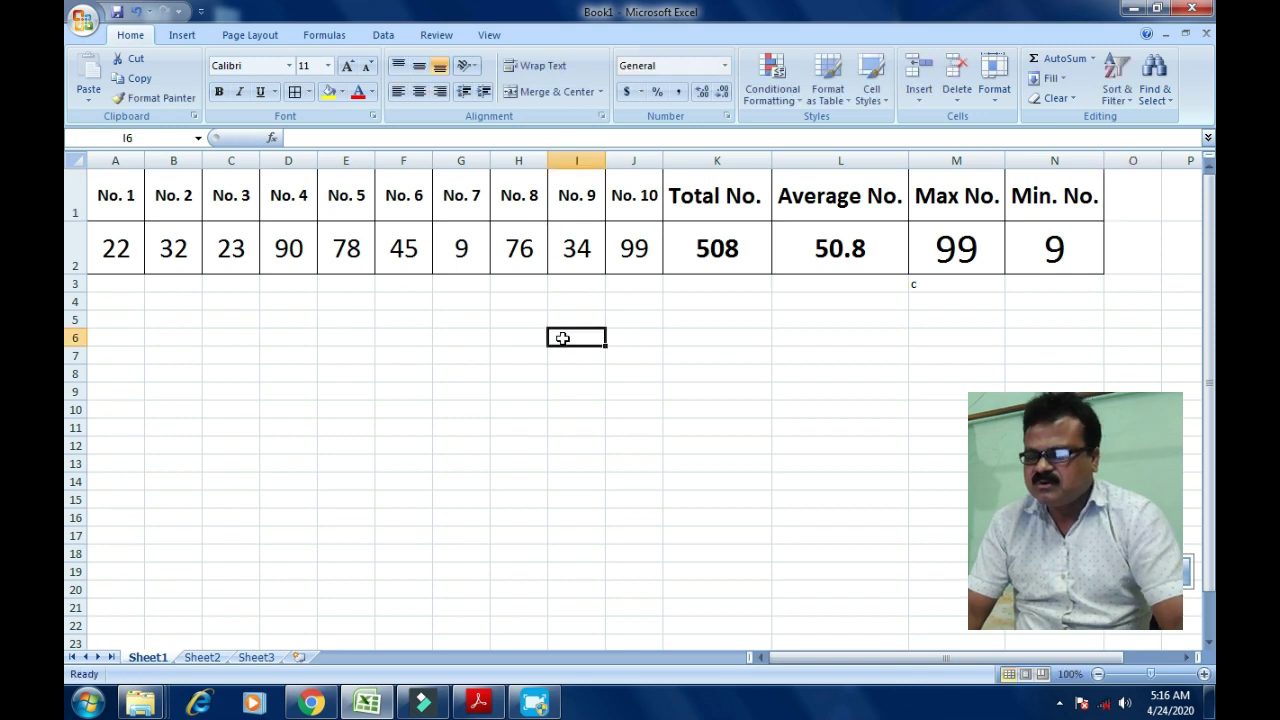
{"action": "type", "text": "No"}
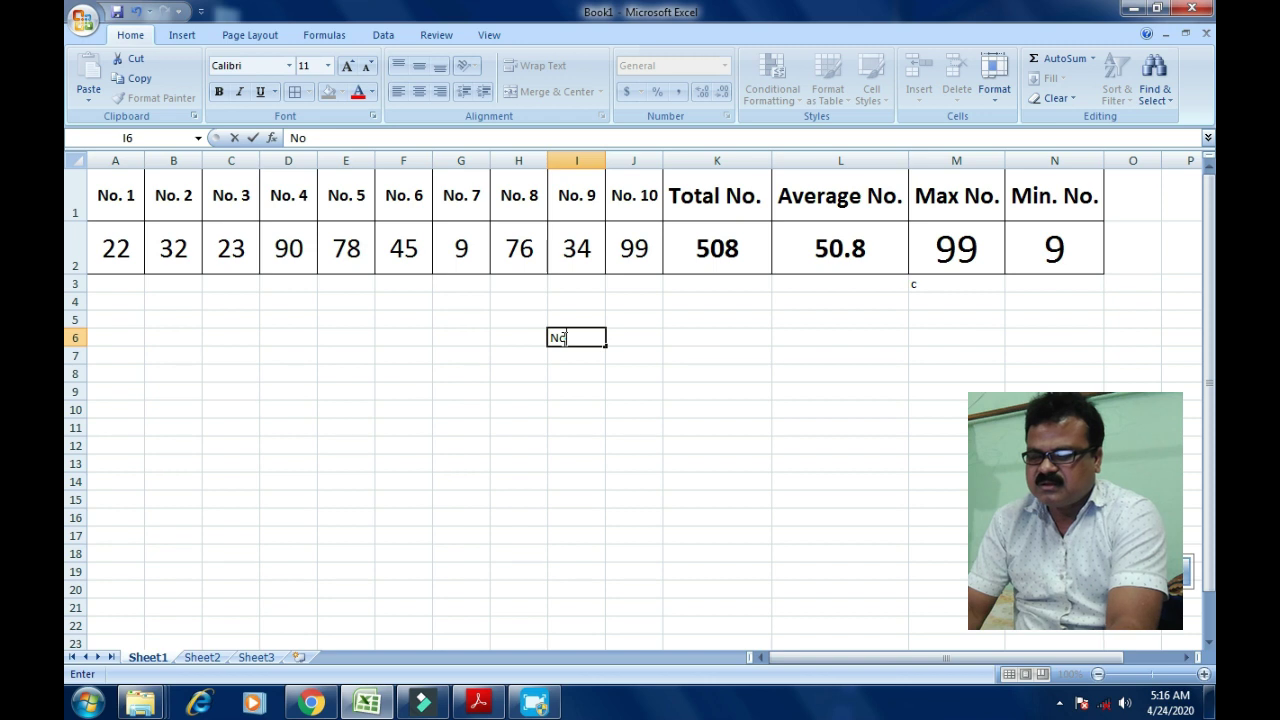
{"action": "type", "text": ". Numve"}
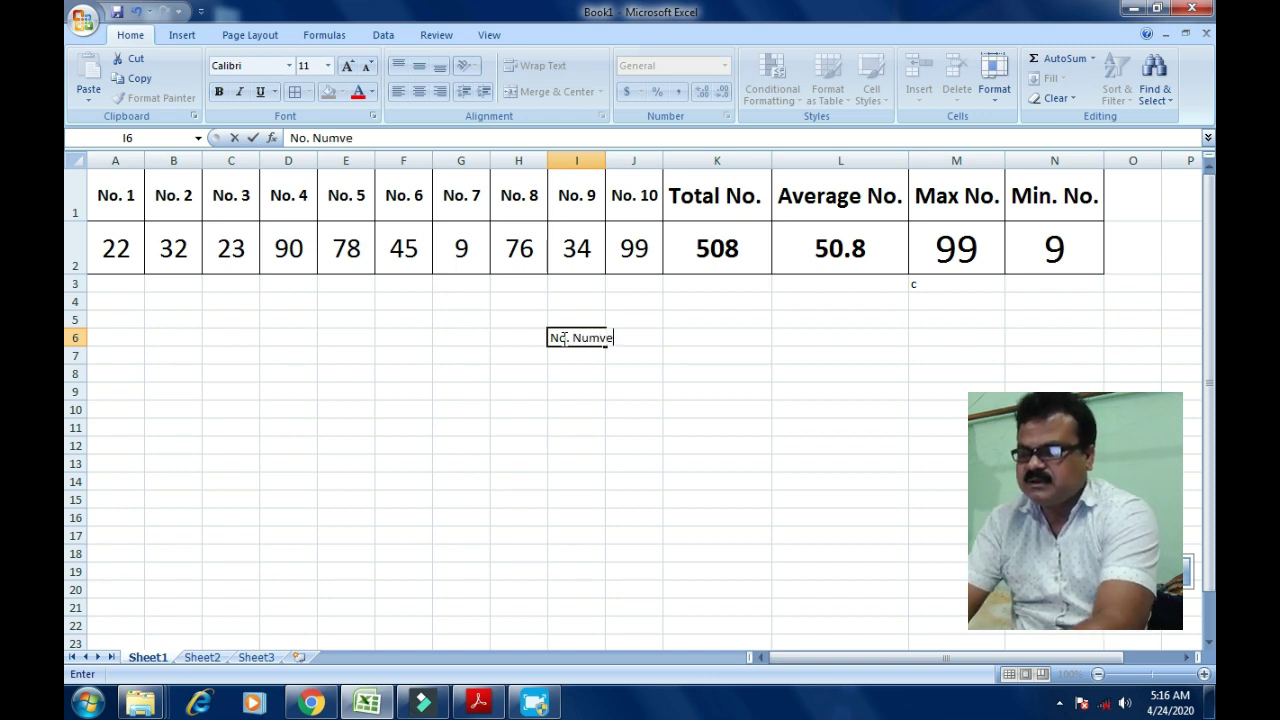
{"action": "key", "text": "BackSpace"}
{"action": "key", "text": "BackSpace"}
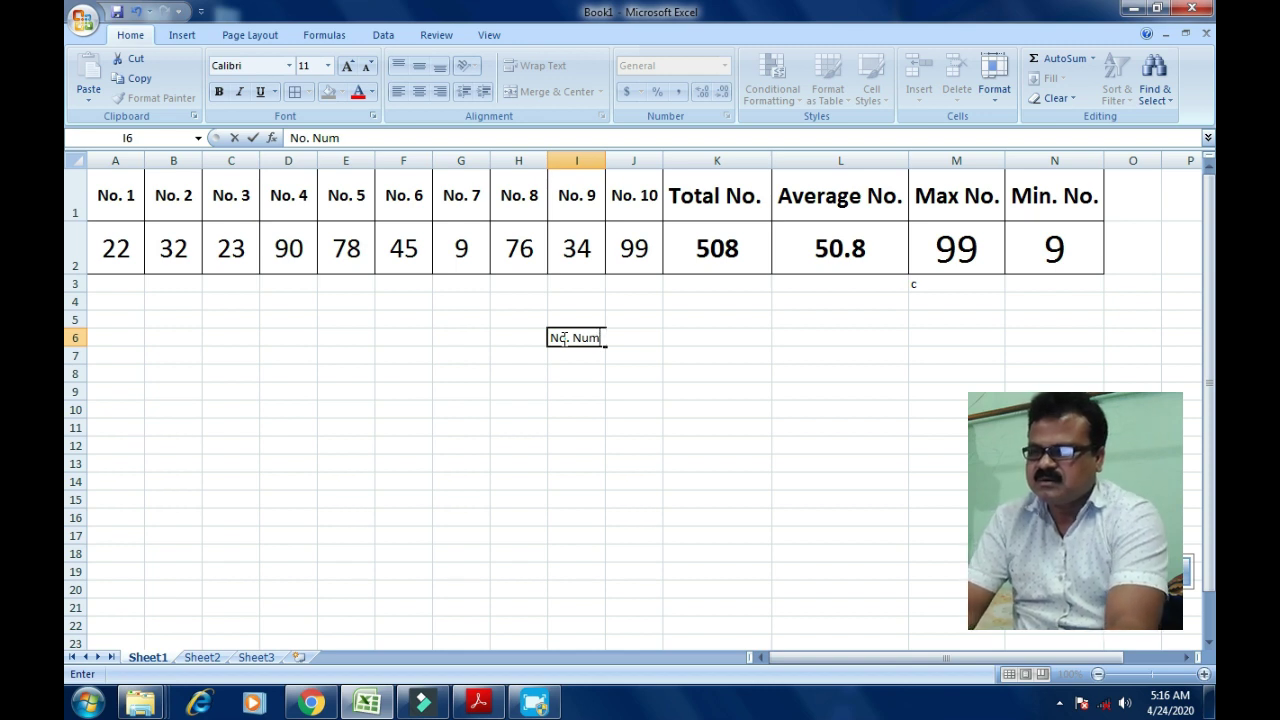
{"action": "type", "text": "ber"}
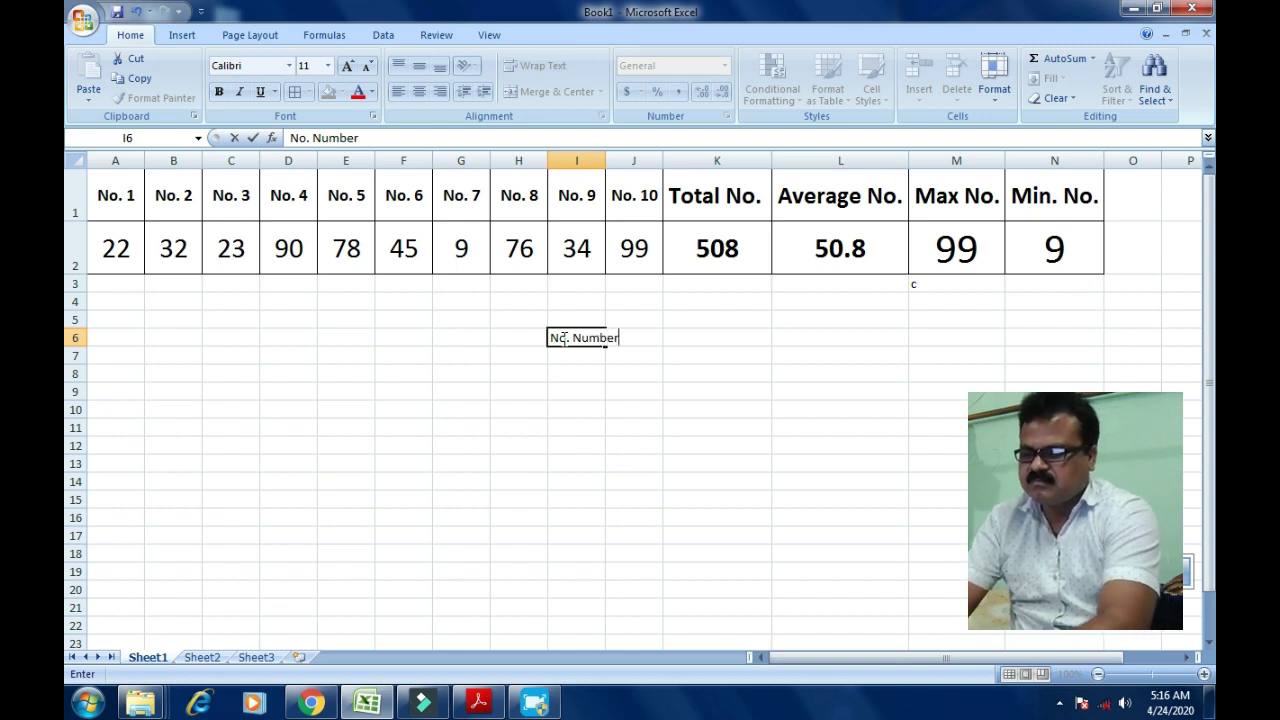
{"action": "type", "text": "s"}
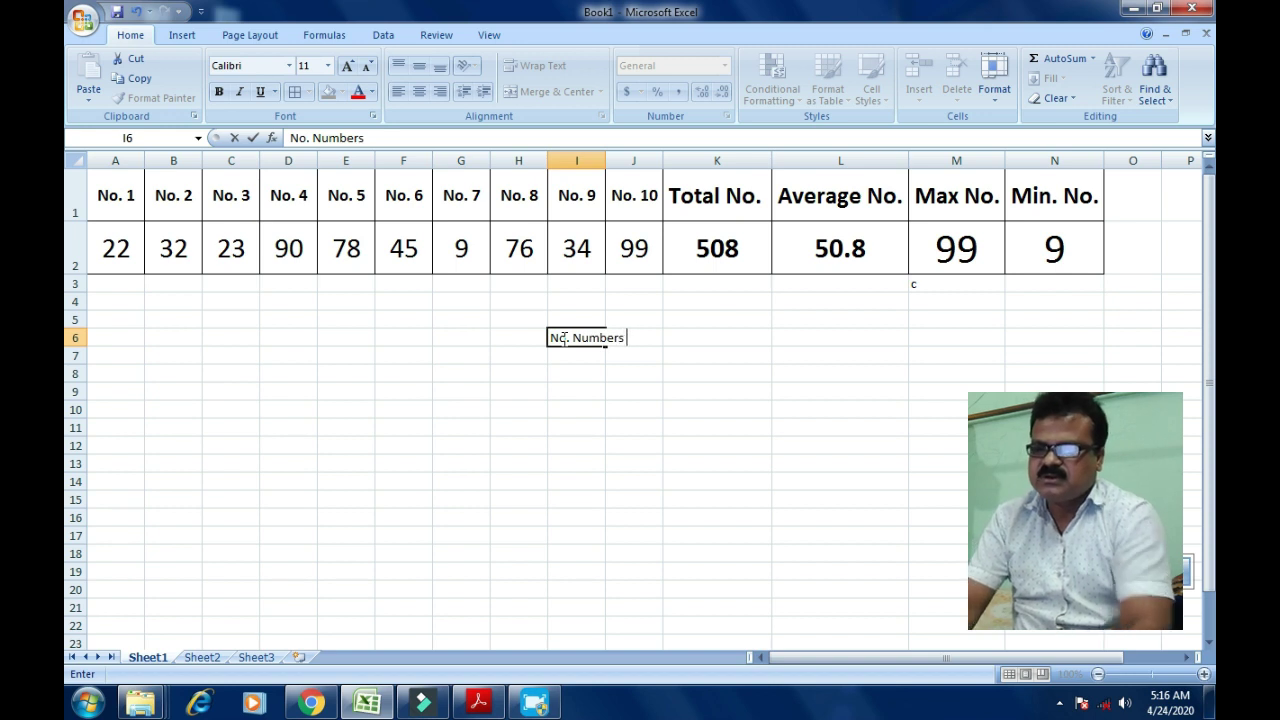
{"action": "left_click", "coordinate": [598, 162]}
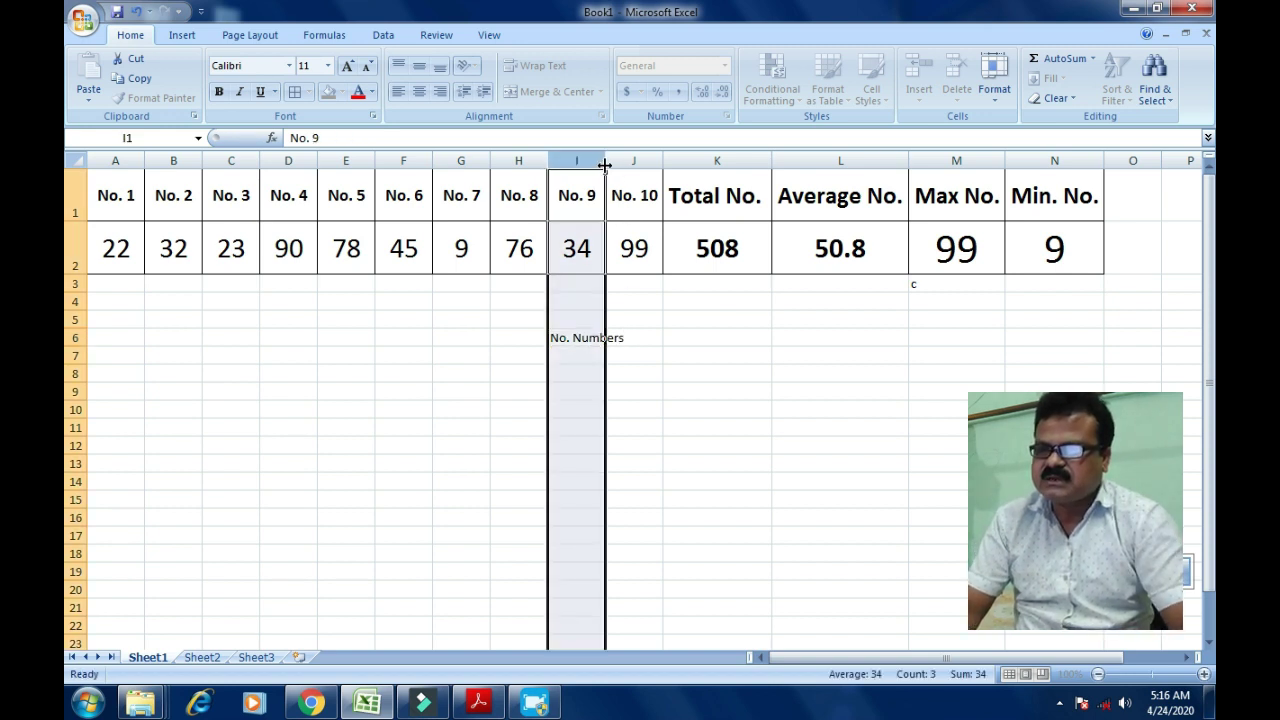
{"action": "left_click", "coordinate": [658, 359]}
{"action": "left_click_drag", "start_coordinate": [603, 160], "coordinate": [644, 160]}
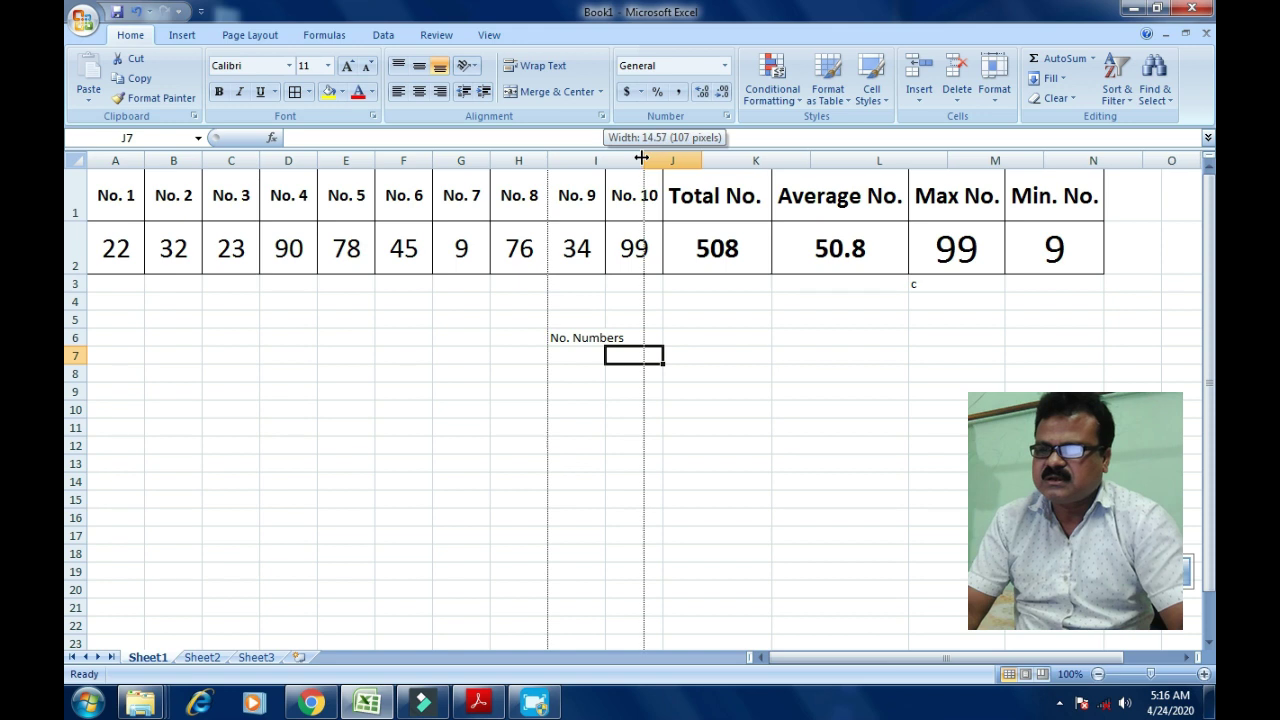
Enlarge the No. Numbers label text to size 24.
{"action": "left_click", "coordinate": [678, 337]}
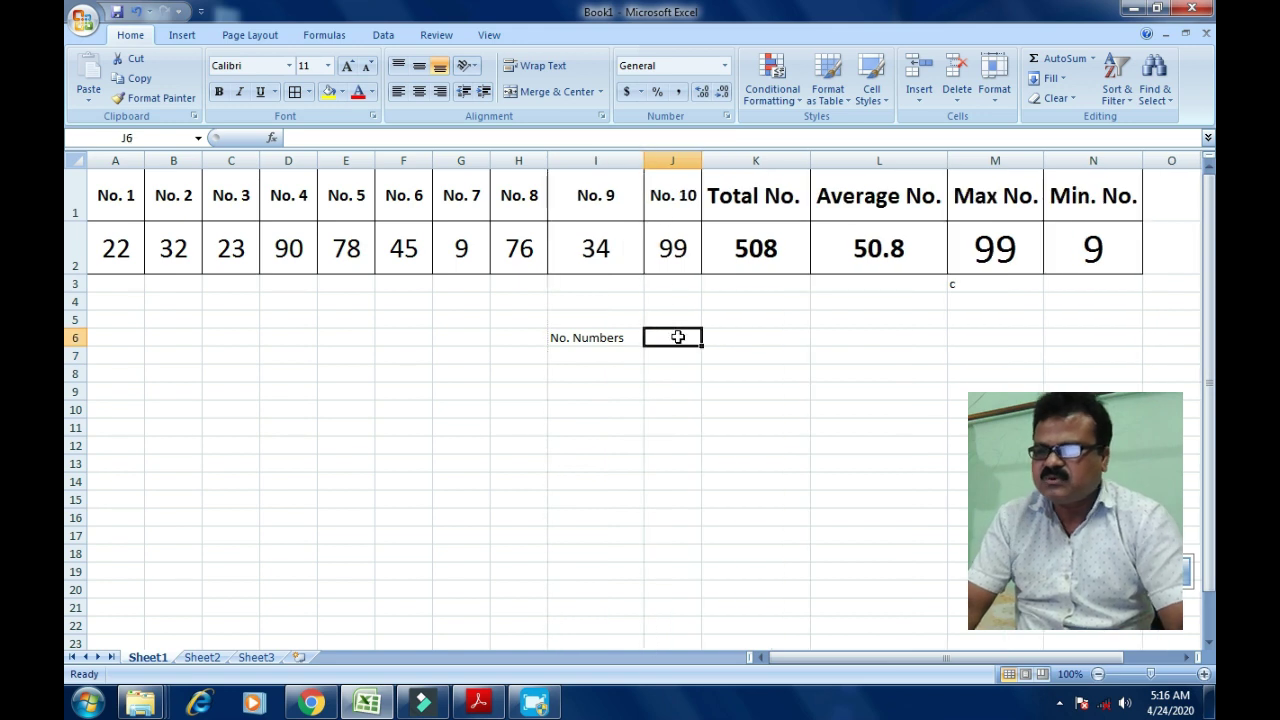
{"action": "left_click", "coordinate": [626, 340]}
{"action": "left_click", "coordinate": [347, 66]}
{"action": "left_click", "coordinate": [347, 66]}
{"action": "left_click", "coordinate": [347, 66]}
{"action": "left_click", "coordinate": [347, 66]}
{"action": "left_click", "coordinate": [347, 66]}
{"action": "left_click", "coordinate": [347, 66]}
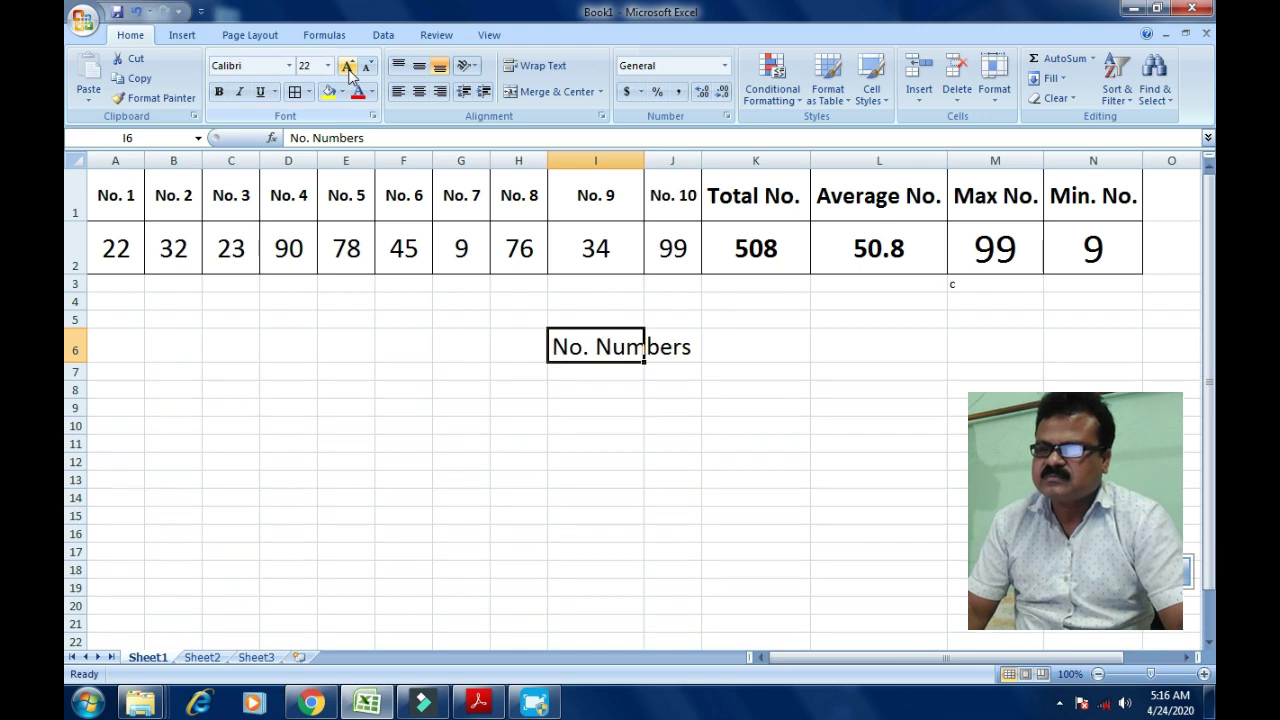
{"action": "left_click", "coordinate": [760, 347]}
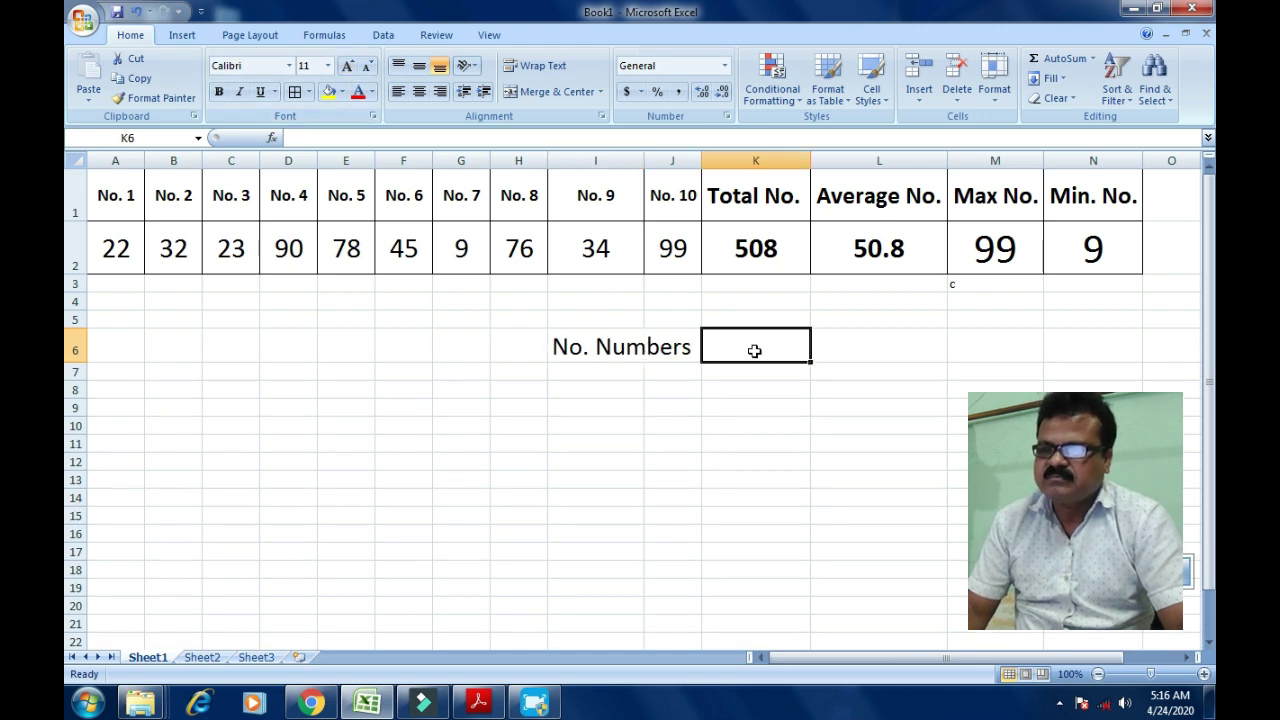
{"action": "left_click_drag", "start_coordinate": [578, 340], "coordinate": [769, 340]}
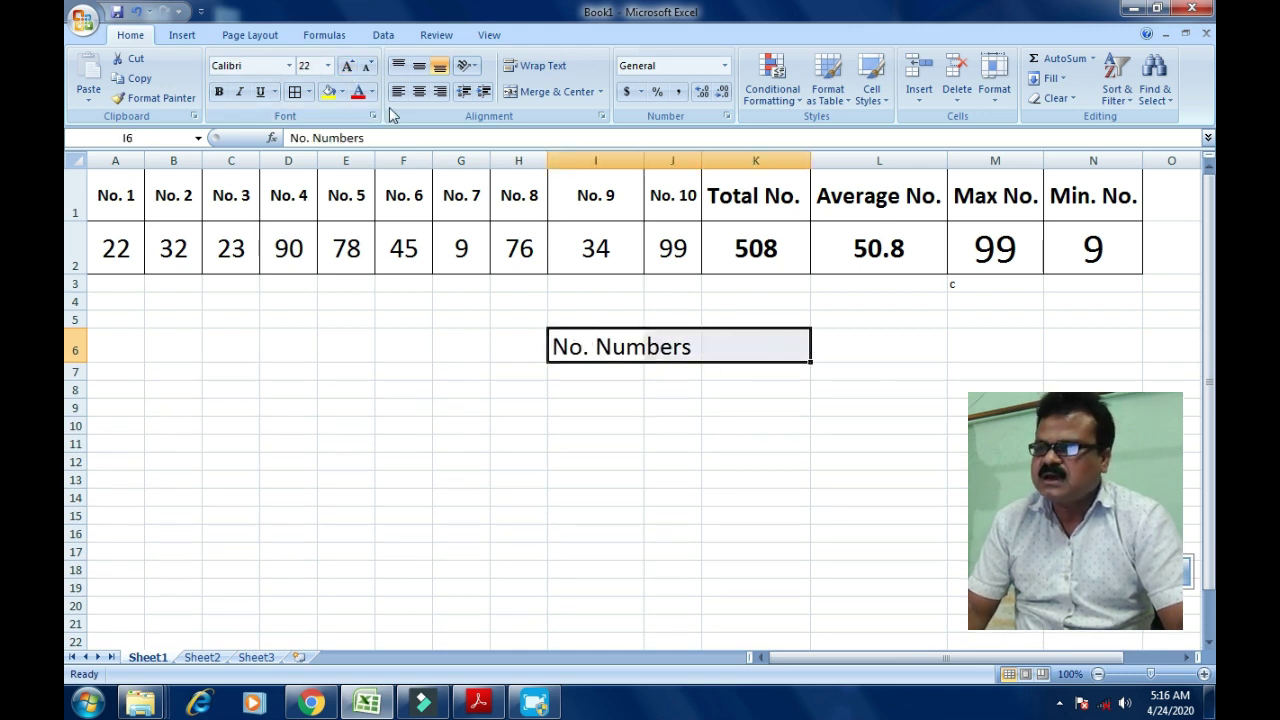
{"action": "left_click", "coordinate": [347, 66]}
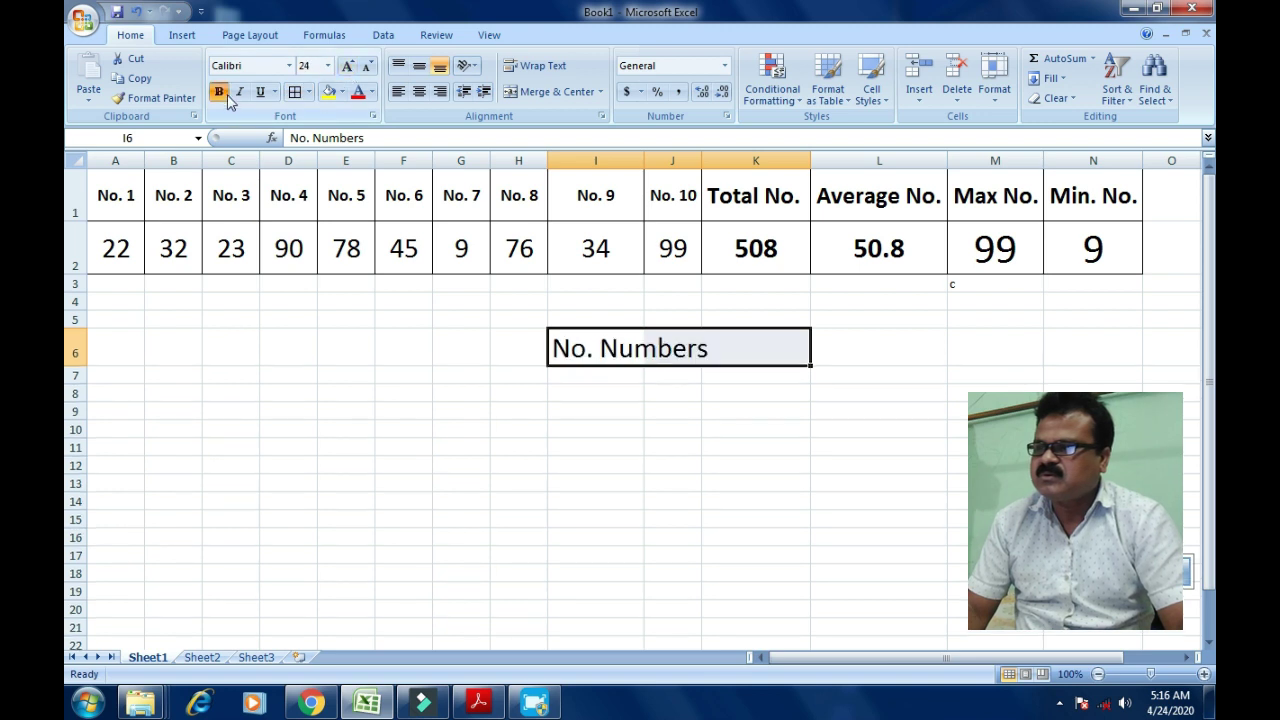
Widen column J and begin typing =count( in K6.
{"action": "left_click", "coordinate": [875, 358]}
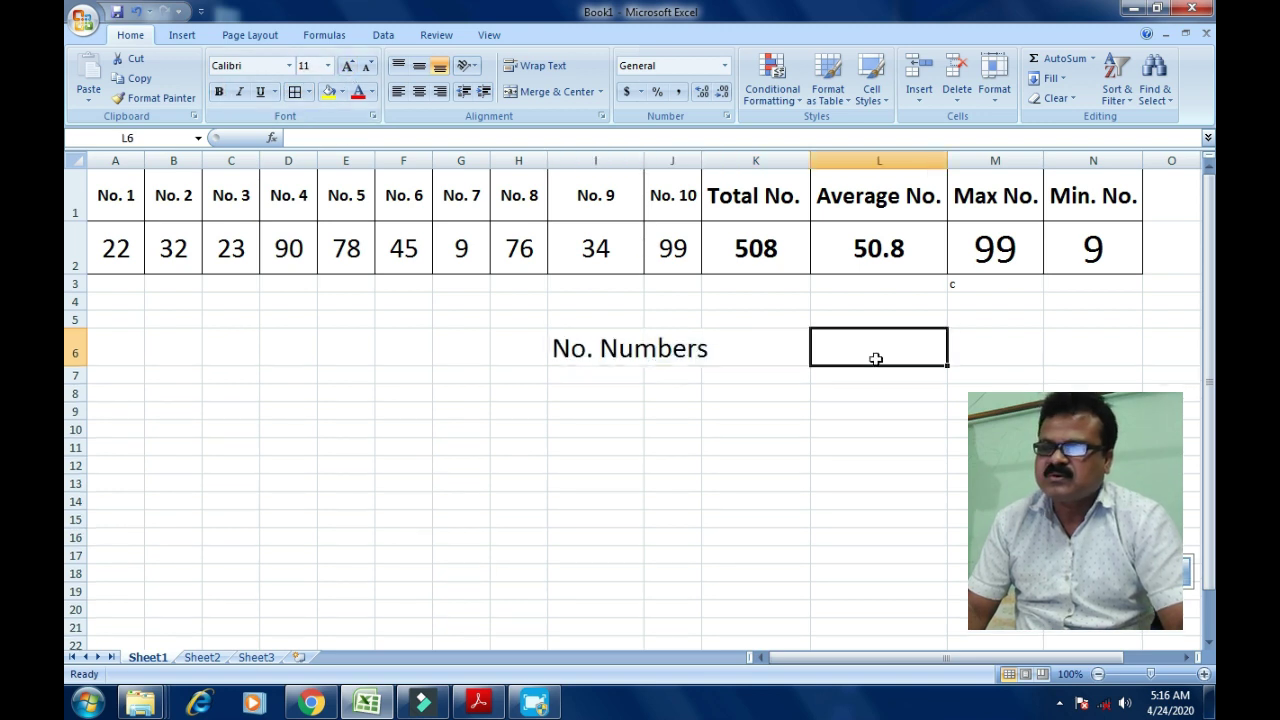
{"action": "left_click", "coordinate": [768, 359]}
{"action": "left_click_drag", "start_coordinate": [700, 159], "coordinate": [720, 159]}
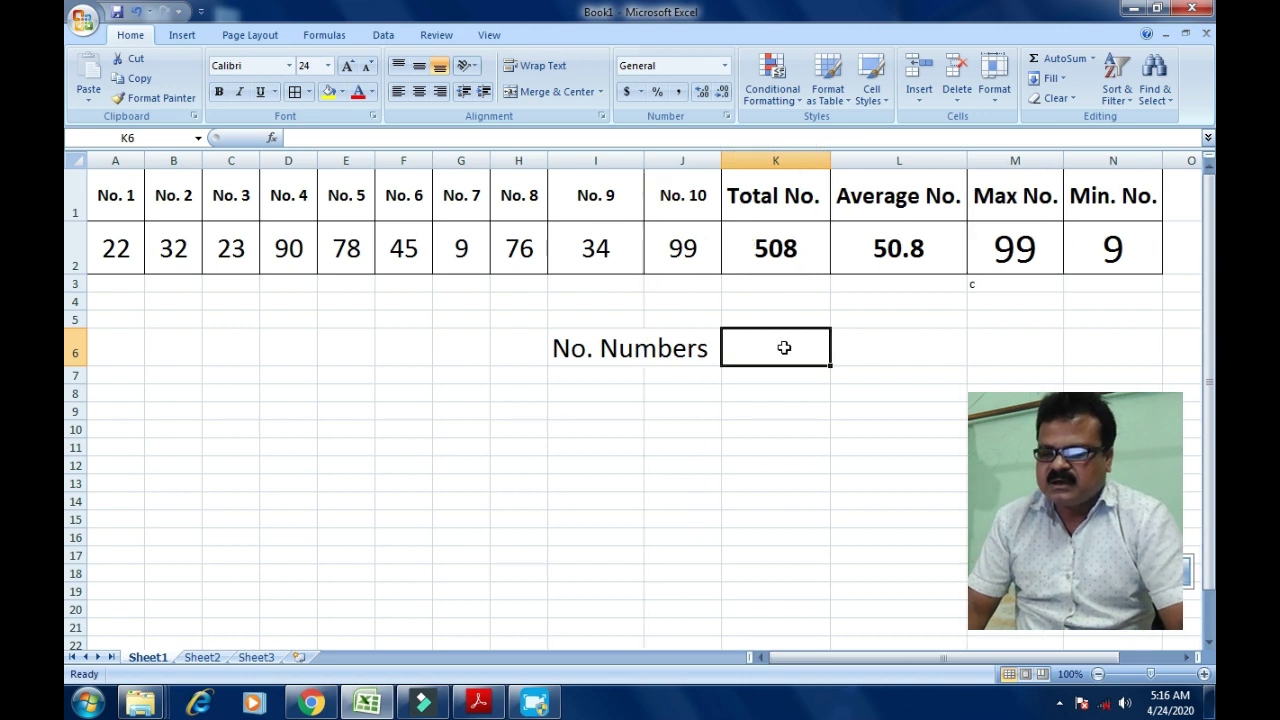
{"action": "type", "text": "=c"}
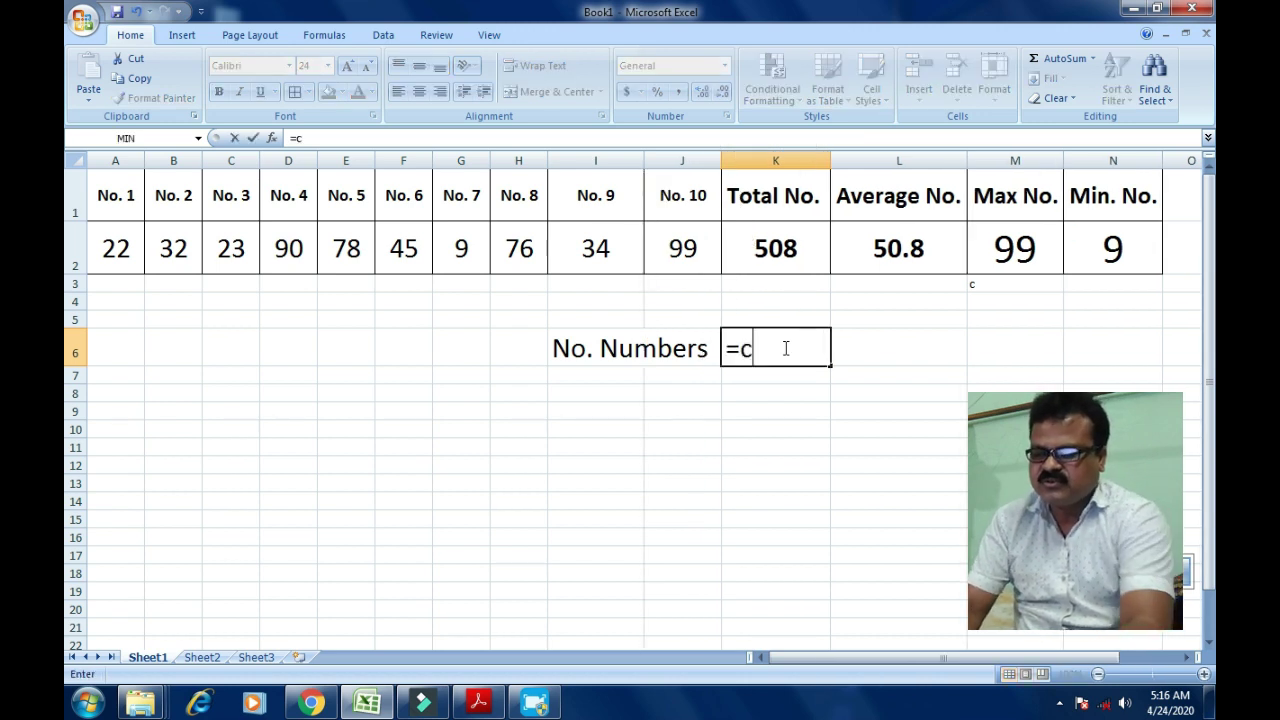
{"action": "type", "text": "ount("}
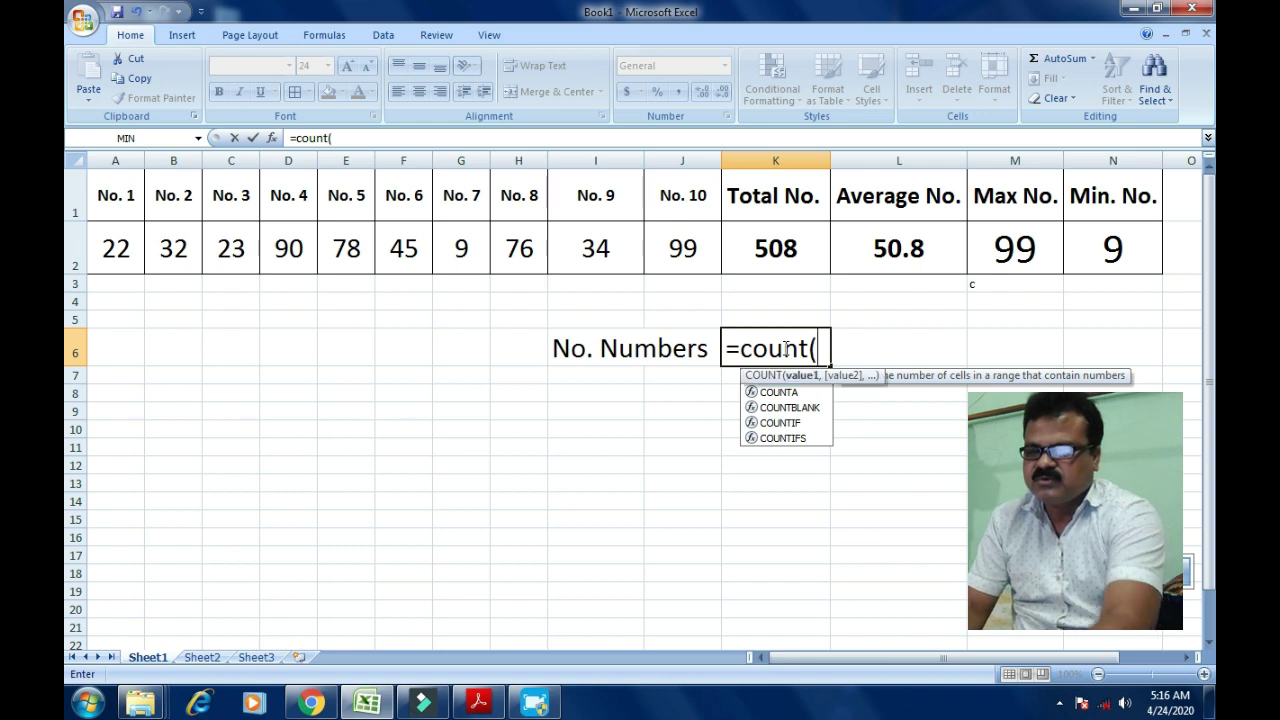
Complete =COUNT(A2:J2) in K6 so it returns 10.
{"action": "left_click", "coordinate": [126, 240]}
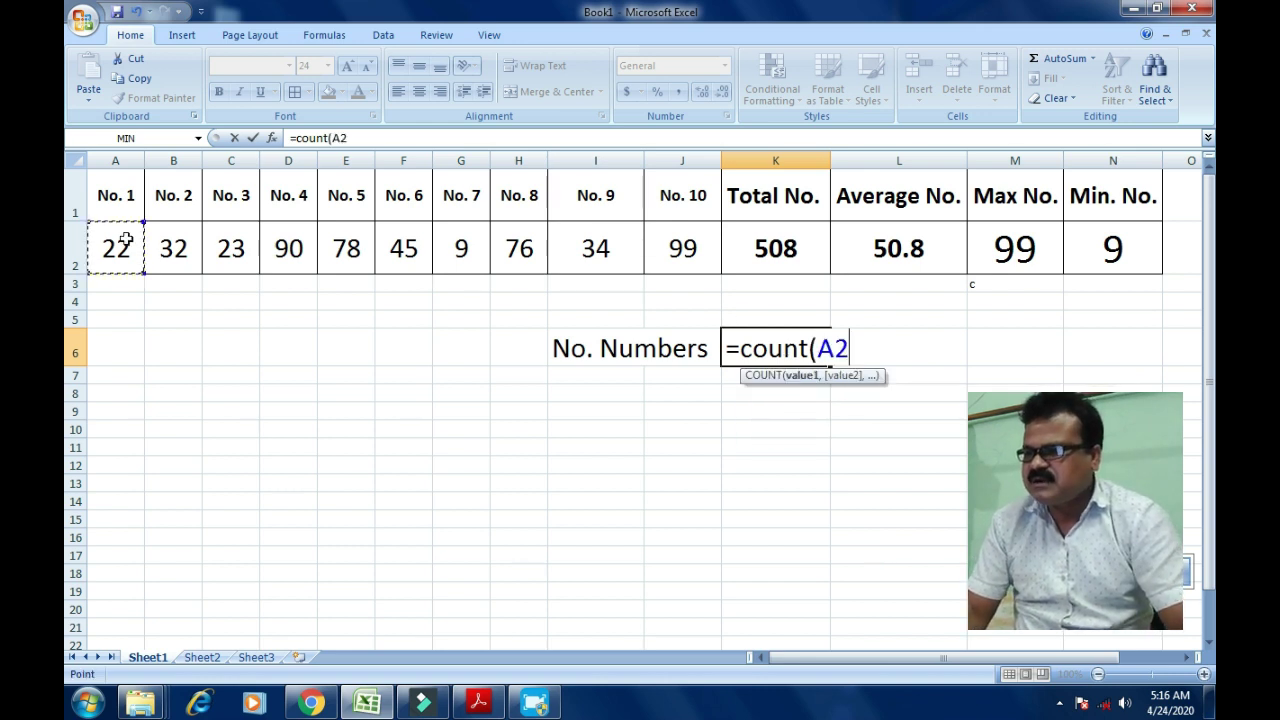
{"action": "key", "text": "F8"}
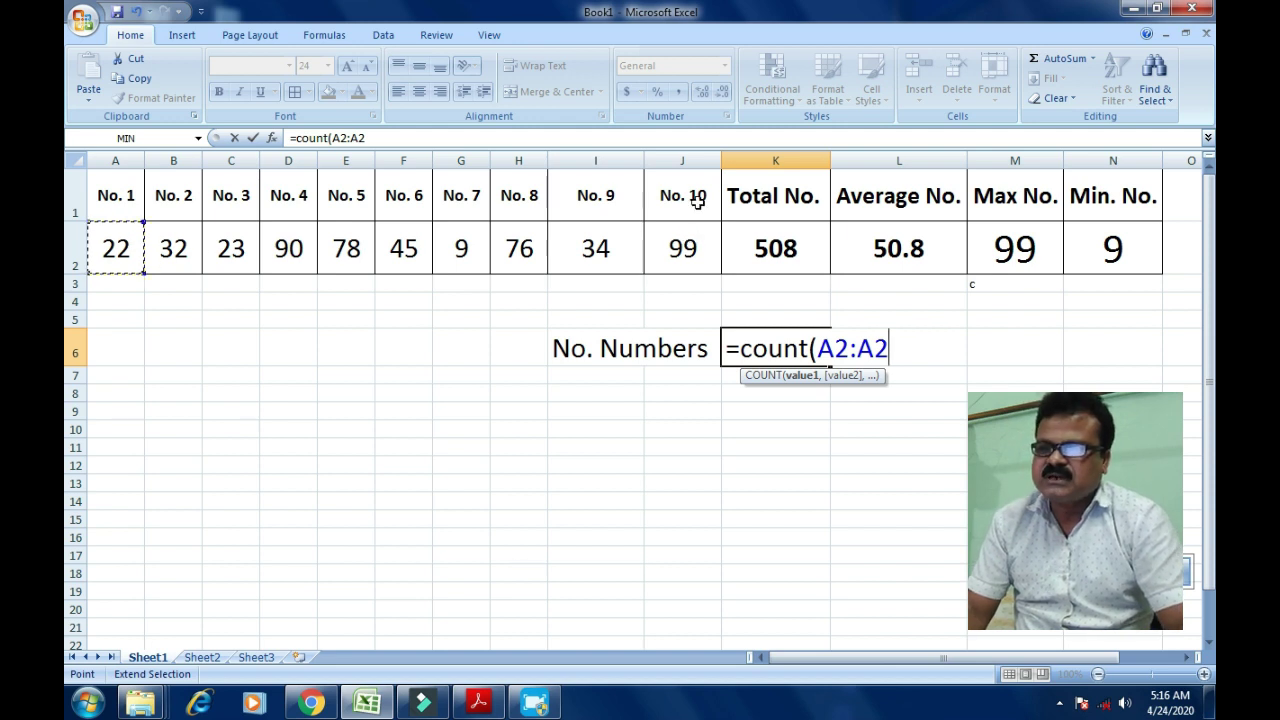
{"action": "left_click", "coordinate": [685, 252]}
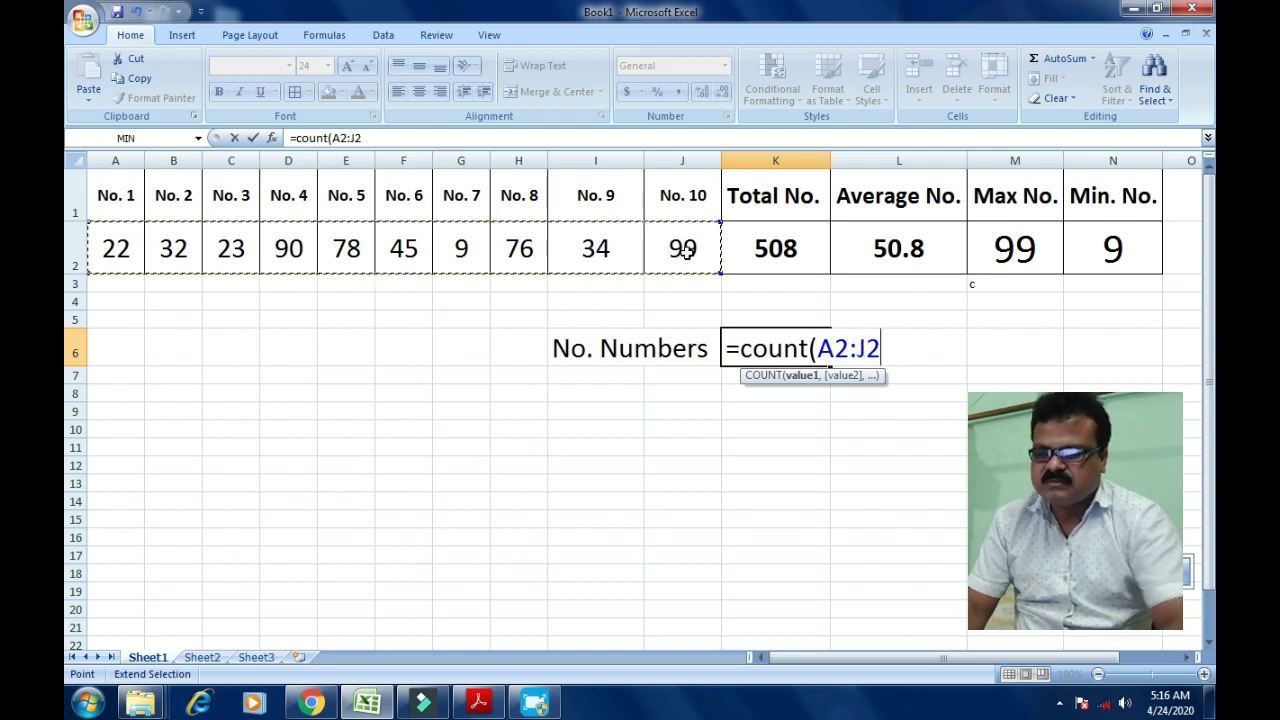
{"action": "type", "text": ")"}
{"action": "key", "text": "Return"}
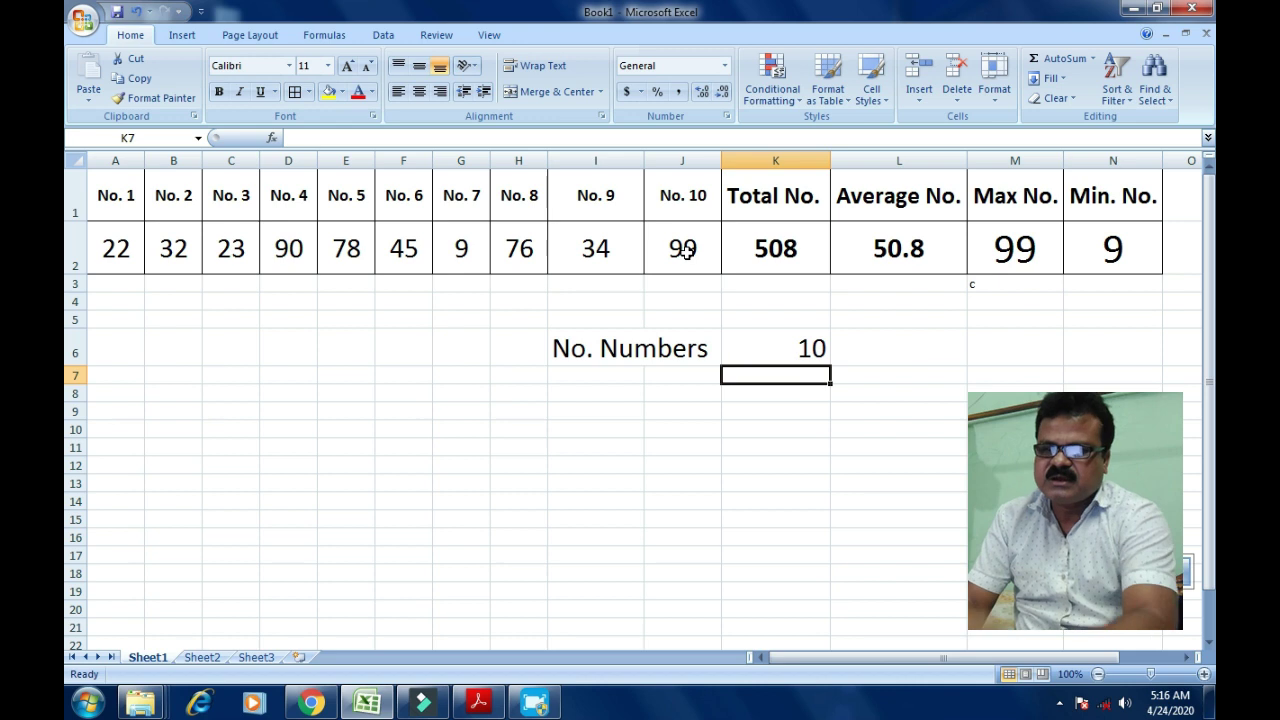
{"action": "left_click", "coordinate": [811, 357]}
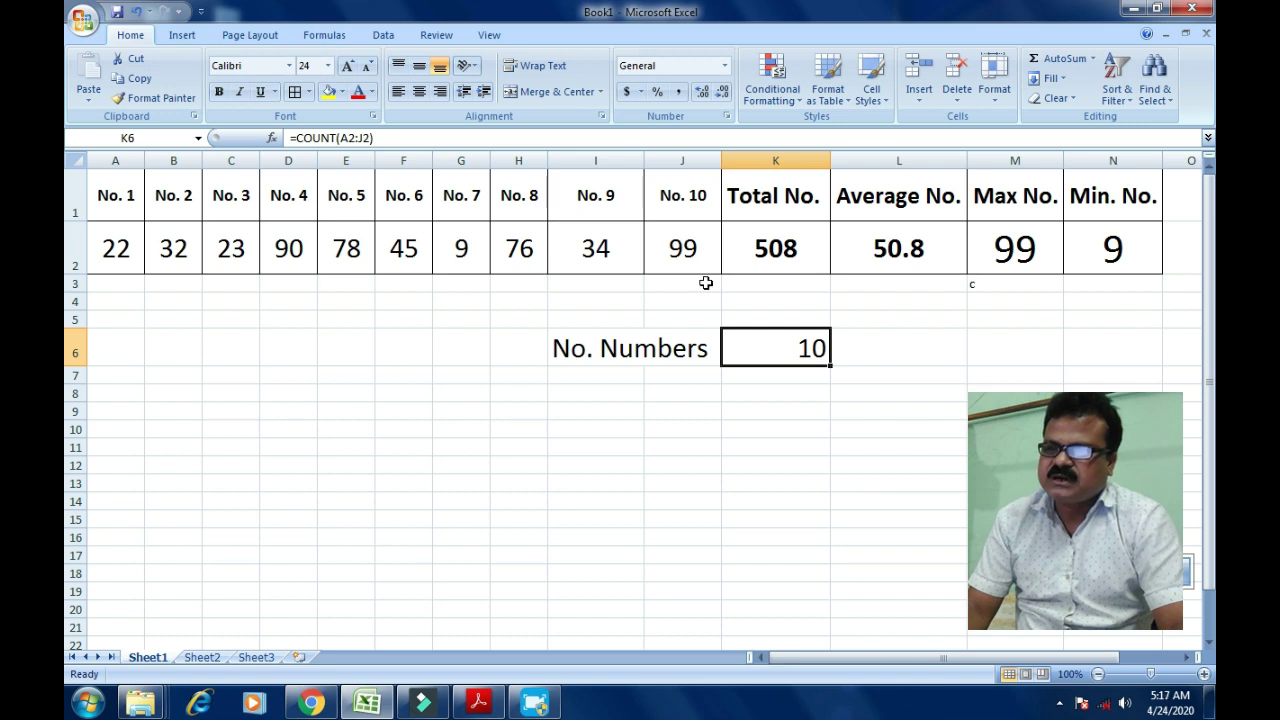
{"action": "left_click", "coordinate": [410, 248]}
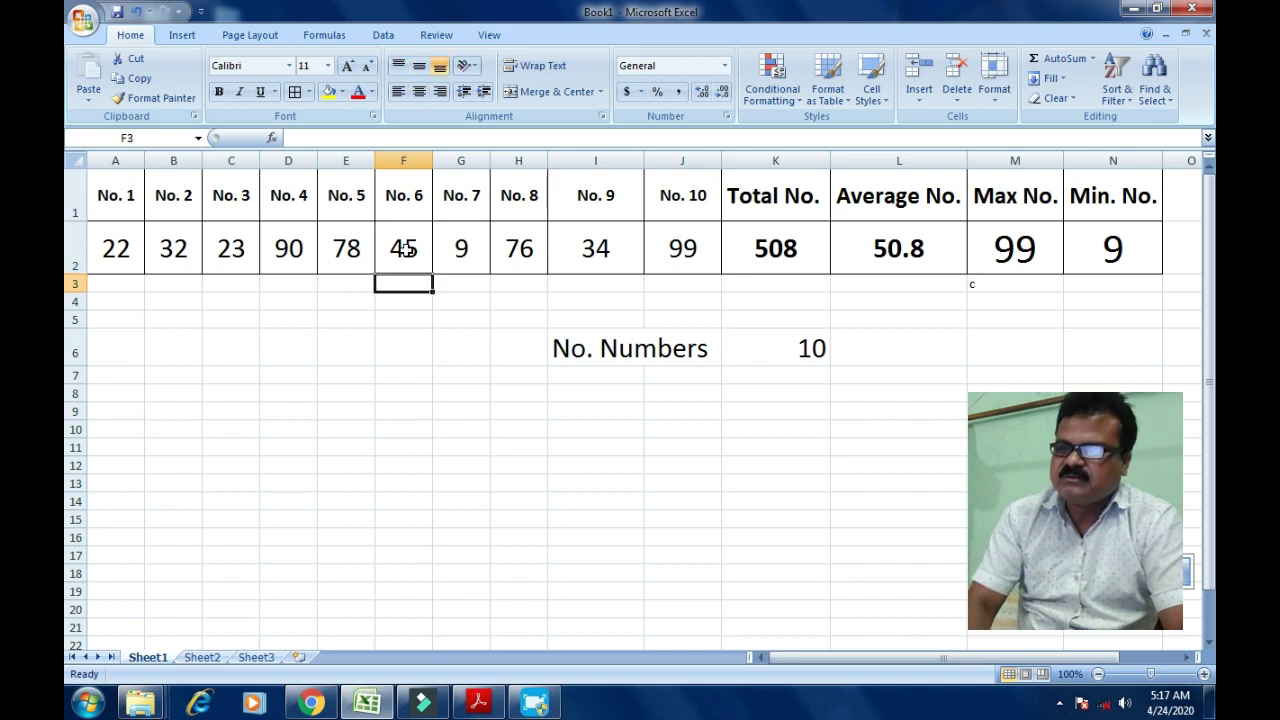
Delete the marks in F2, D2 and B2 to watch the count drop.
{"action": "key", "text": "Delete"}
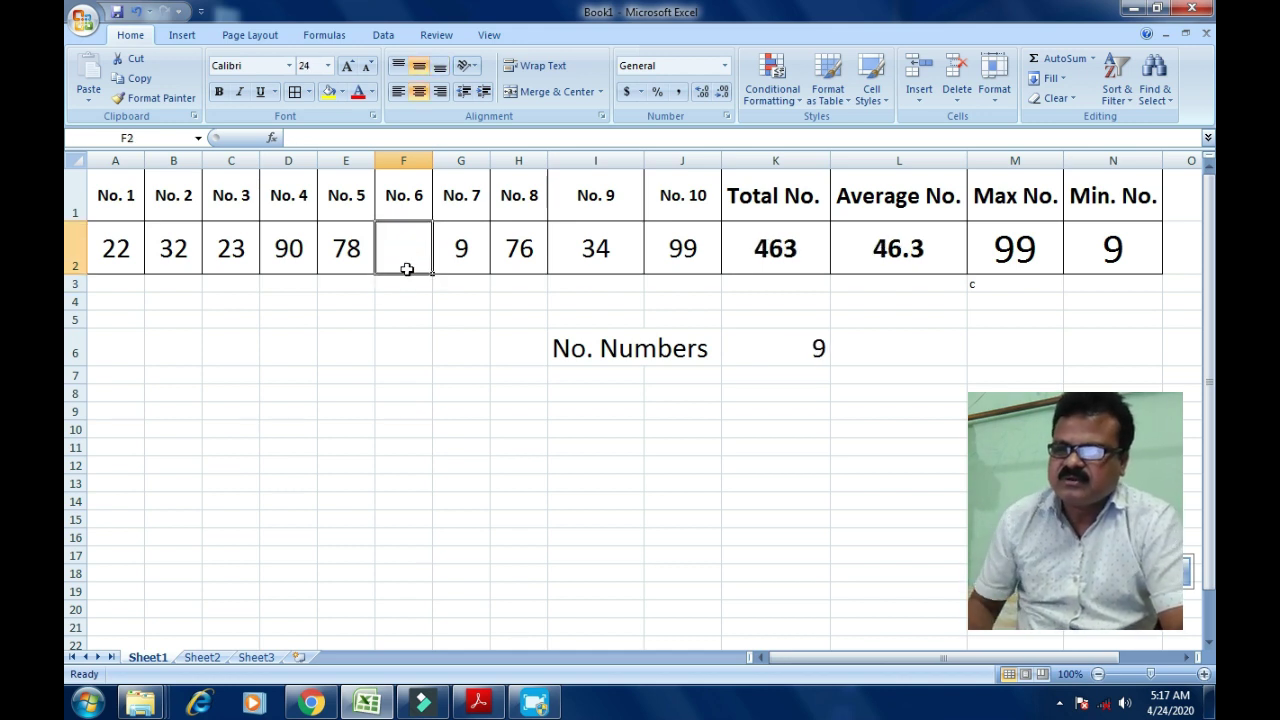
{"action": "left_click", "coordinate": [415, 353]}
{"action": "left_click", "coordinate": [292, 254]}
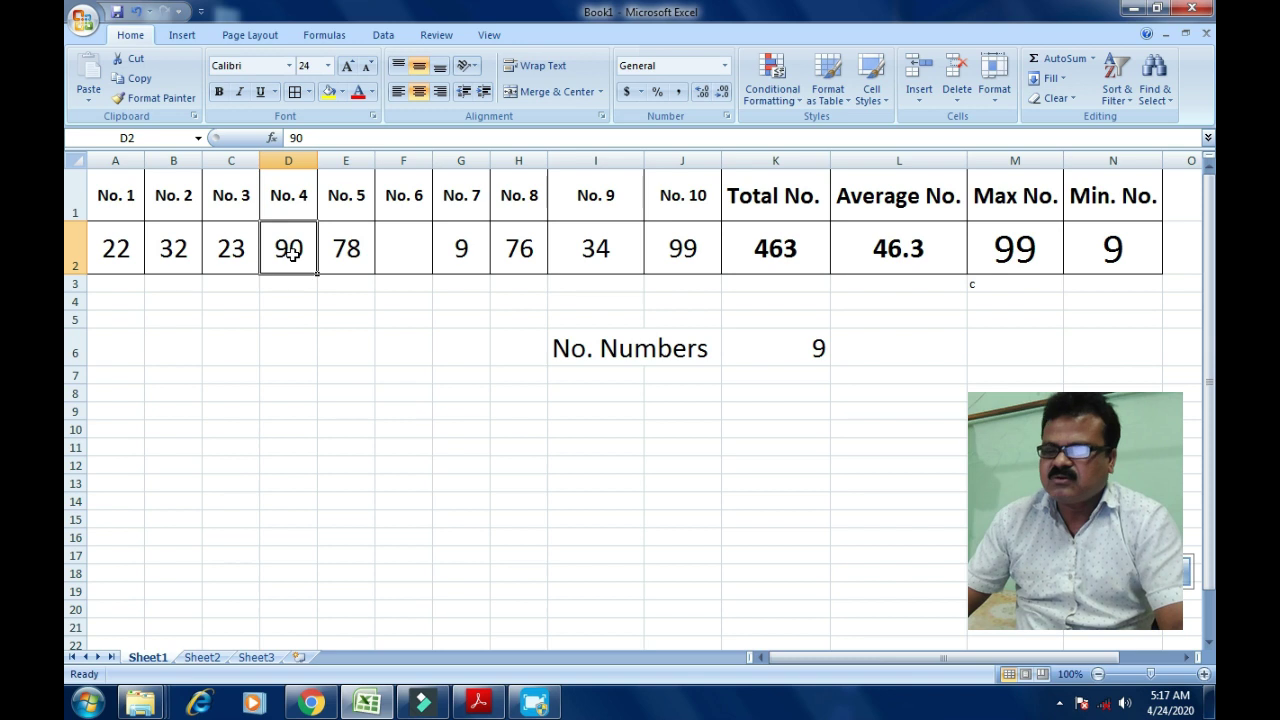
{"action": "key", "text": "Delete"}
{"action": "left_click", "coordinate": [285, 318]}
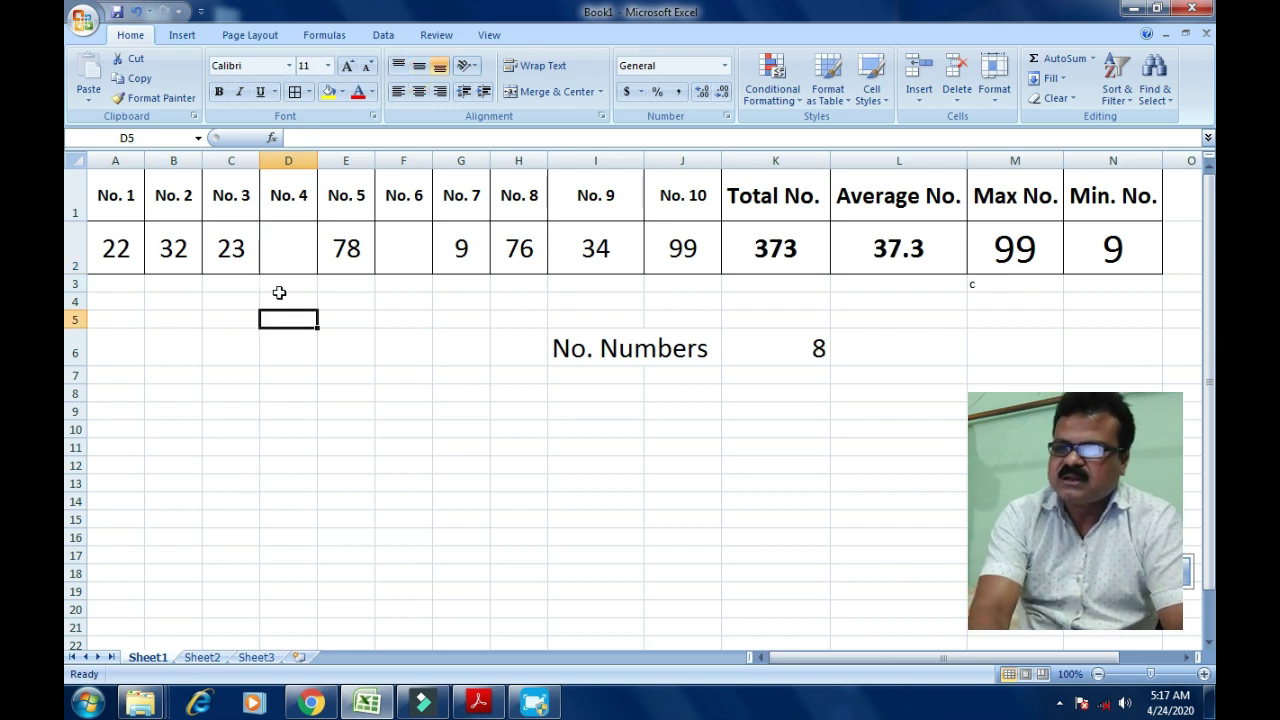
{"action": "left_click", "coordinate": [160, 249]}
{"action": "key", "text": "Delete"}
{"action": "left_click", "coordinate": [266, 354]}
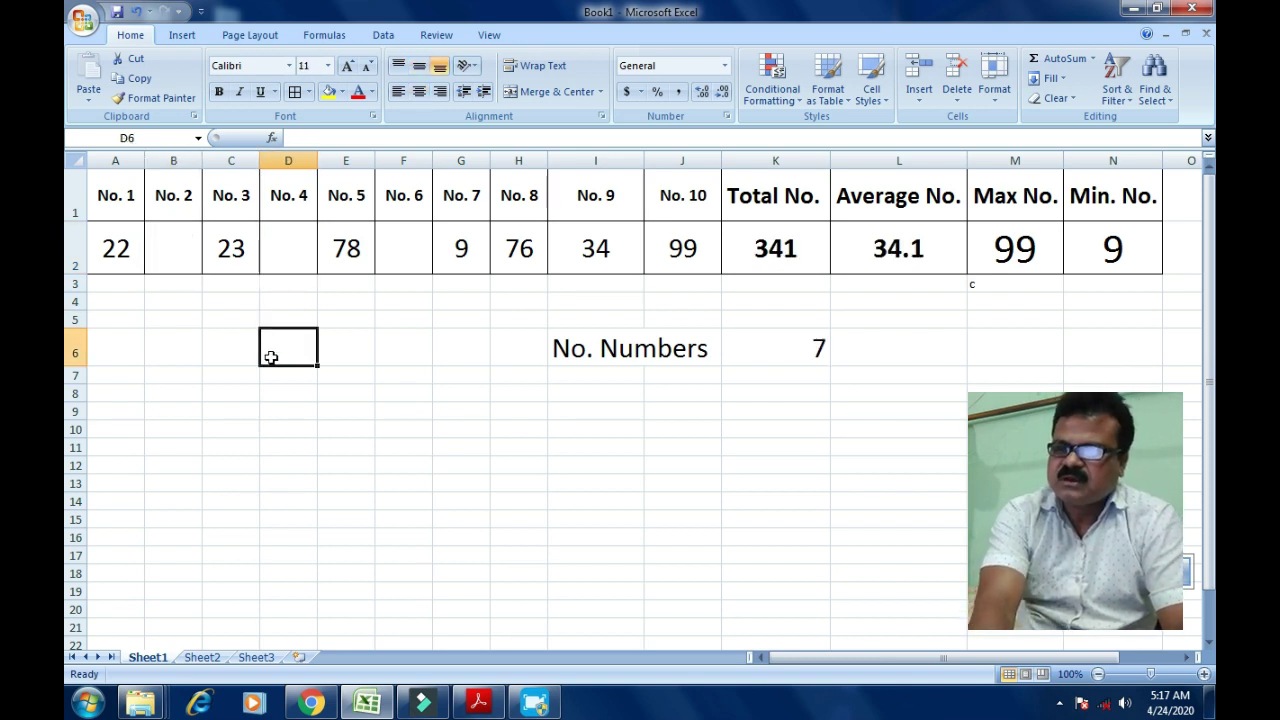
Enter Ab in B2, 45 in D2 and 67 in F2, then make row 7 taller.
{"action": "left_click", "coordinate": [186, 256]}
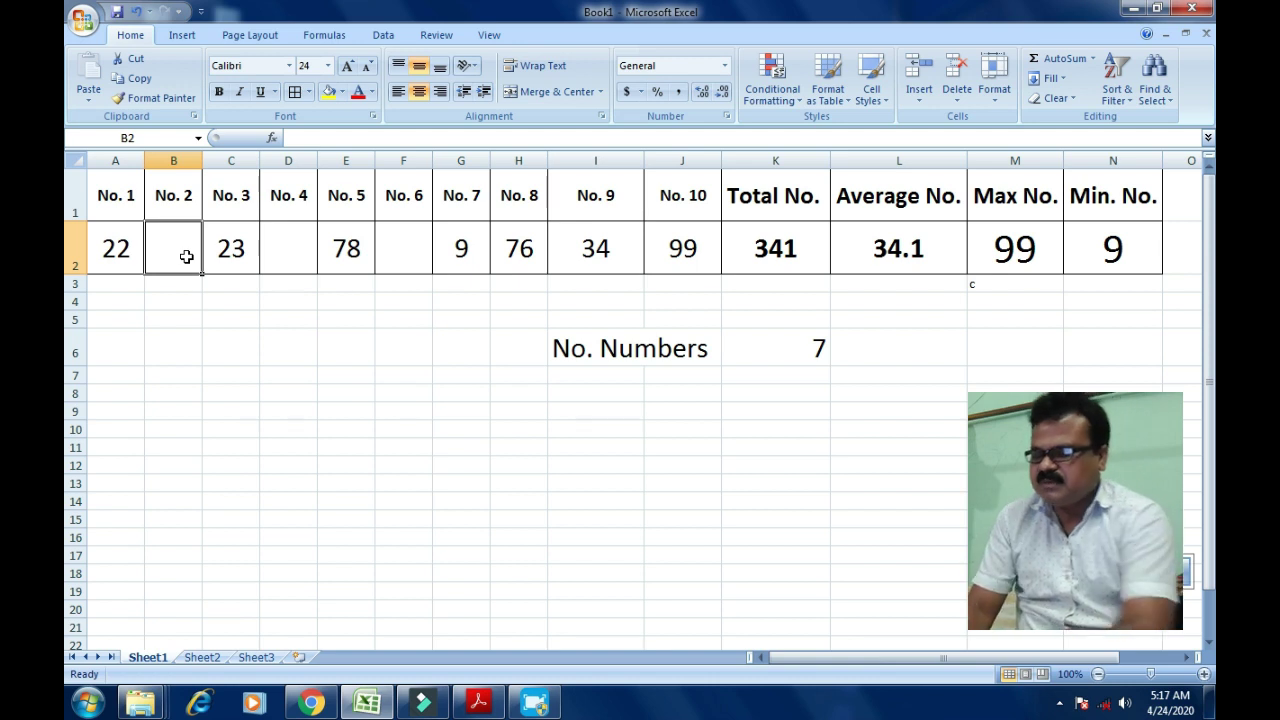
{"action": "type", "text": "Ab"}
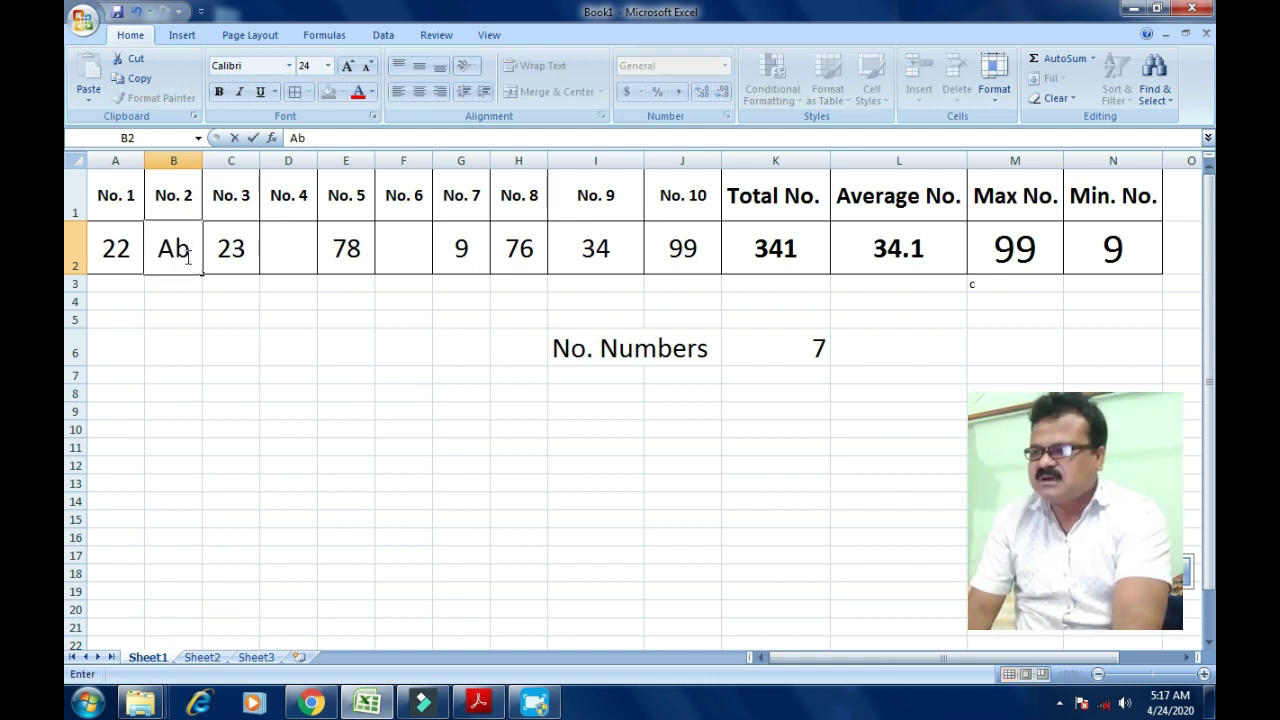
{"action": "key", "text": "Return"}
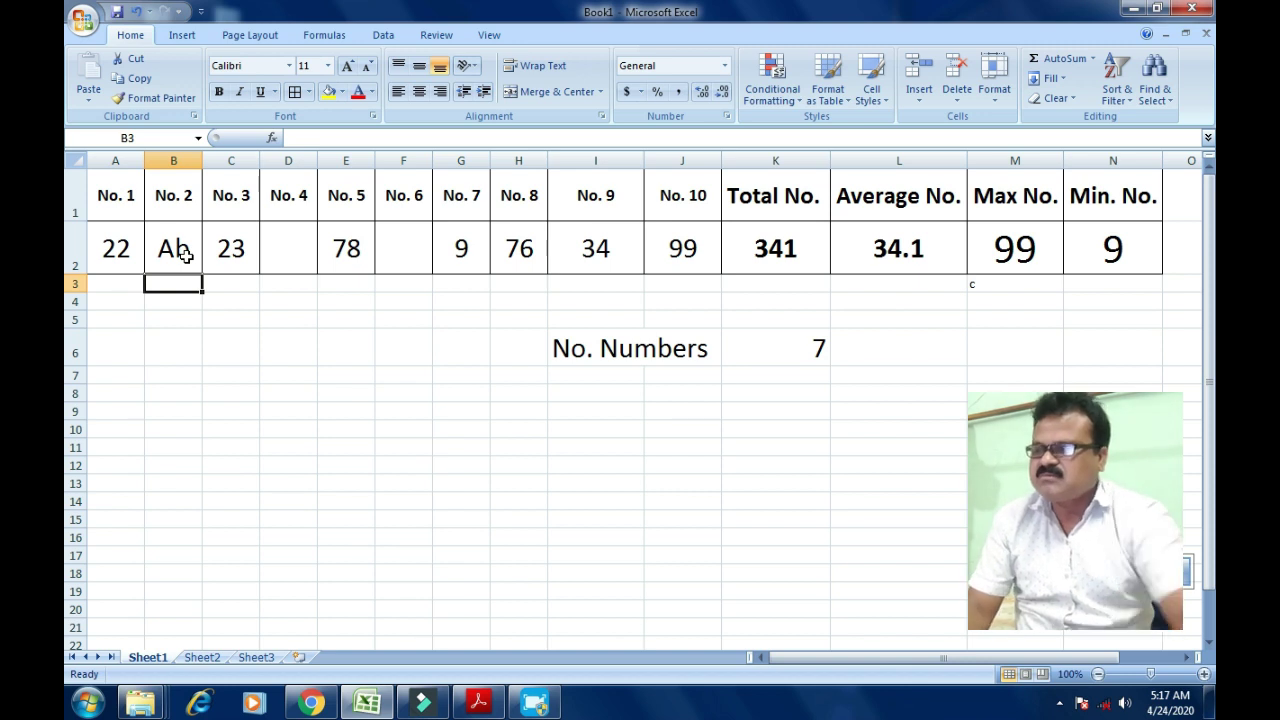
{"action": "left_click", "coordinate": [280, 259]}
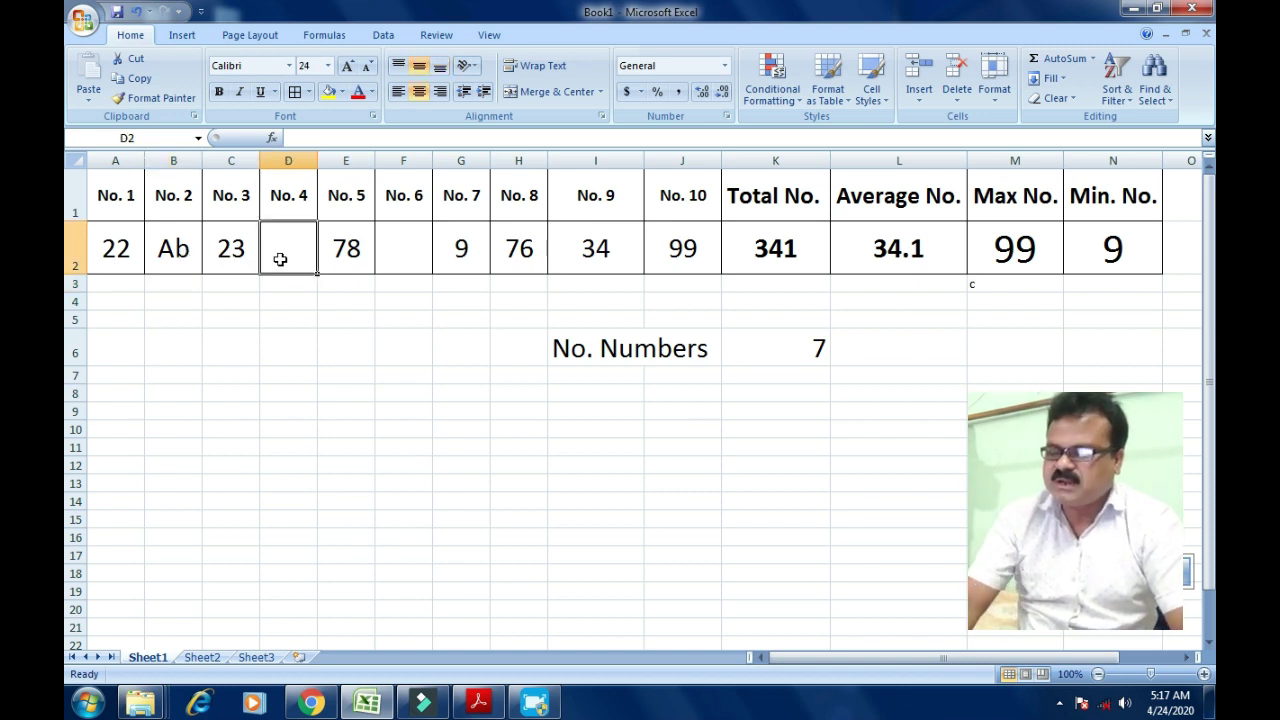
{"action": "type", "text": "45"}
{"action": "left_click", "coordinate": [347, 318]}
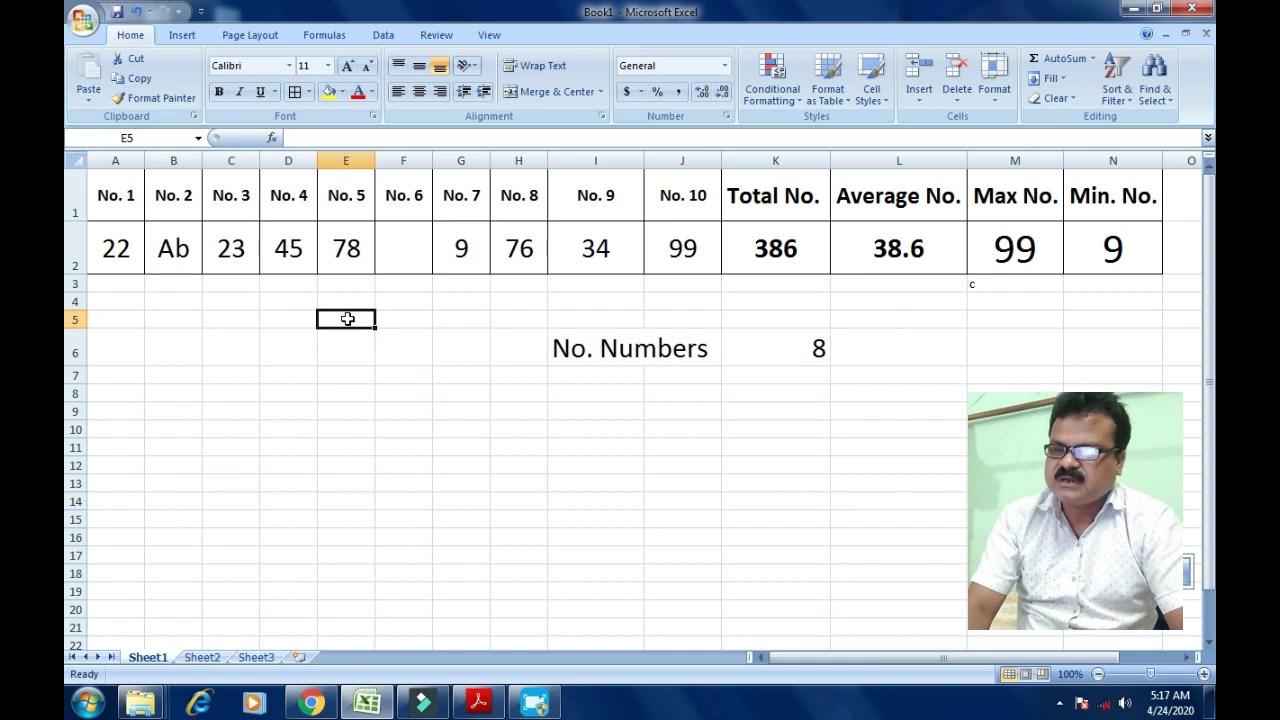
{"action": "left_click", "coordinate": [416, 245]}
{"action": "type", "text": "67"}
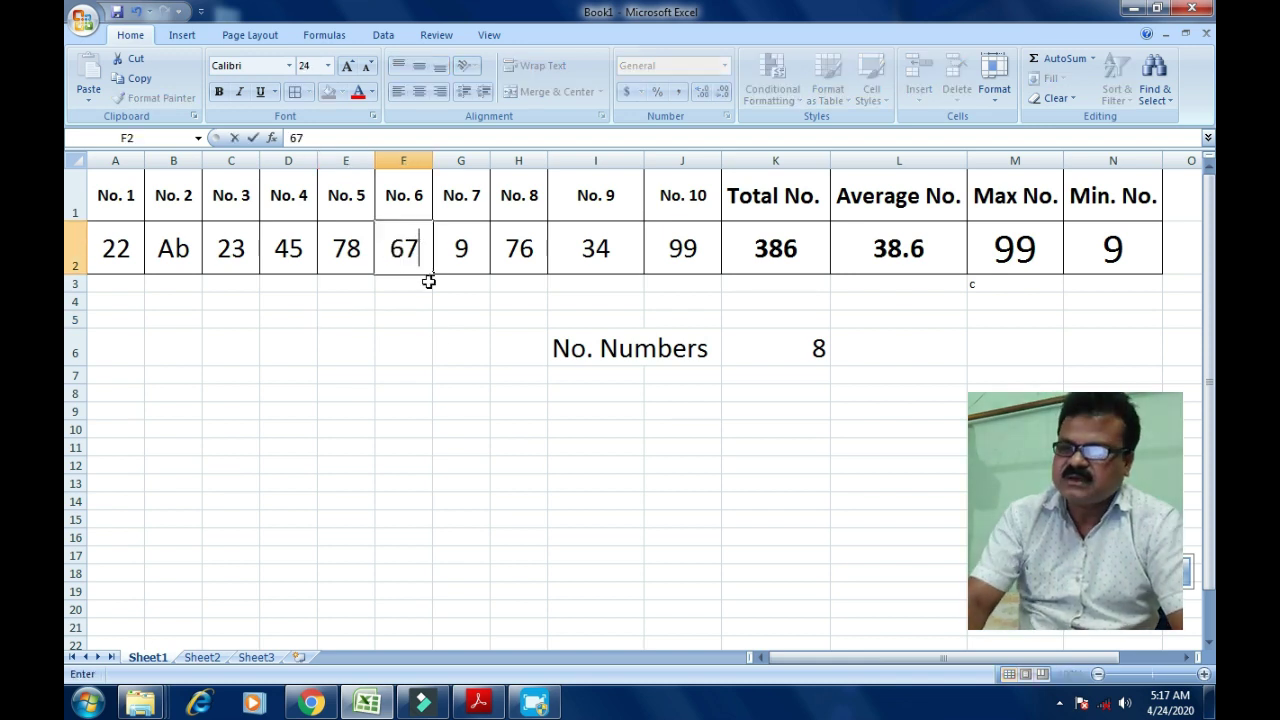
{"action": "left_click", "coordinate": [440, 340]}
{"action": "left_click", "coordinate": [155, 257]}
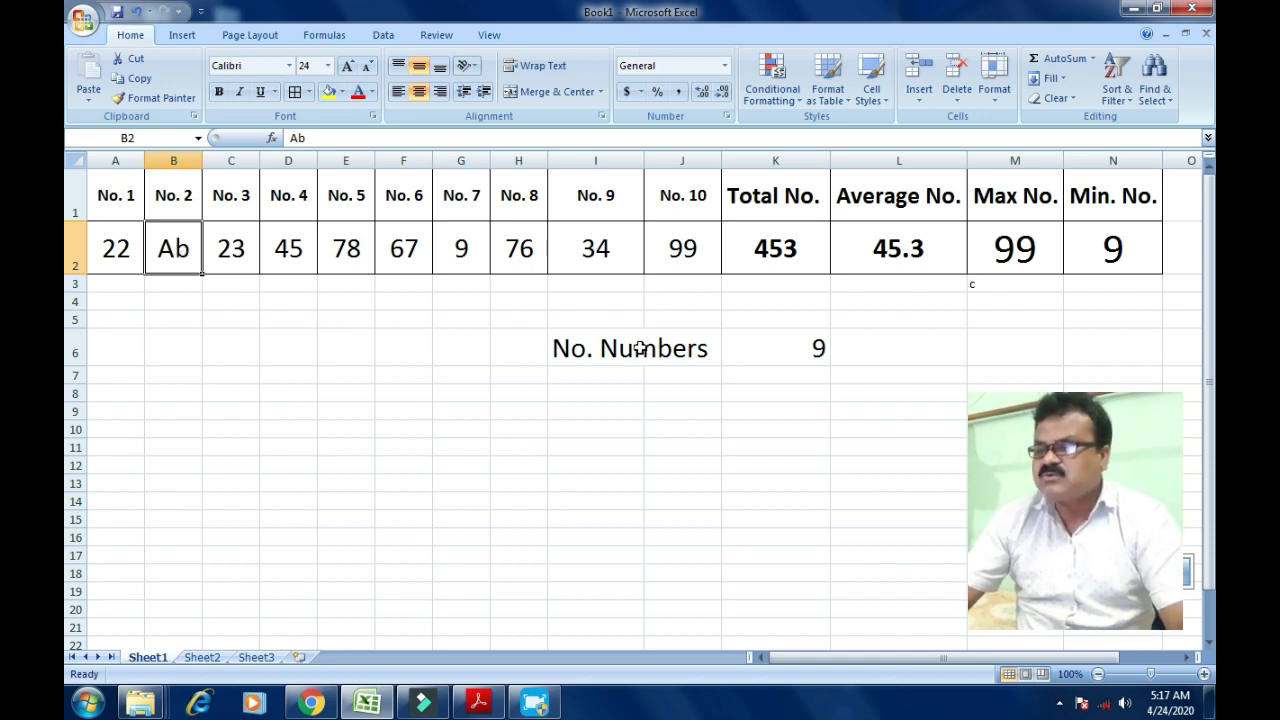
{"action": "left_click", "coordinate": [803, 352]}
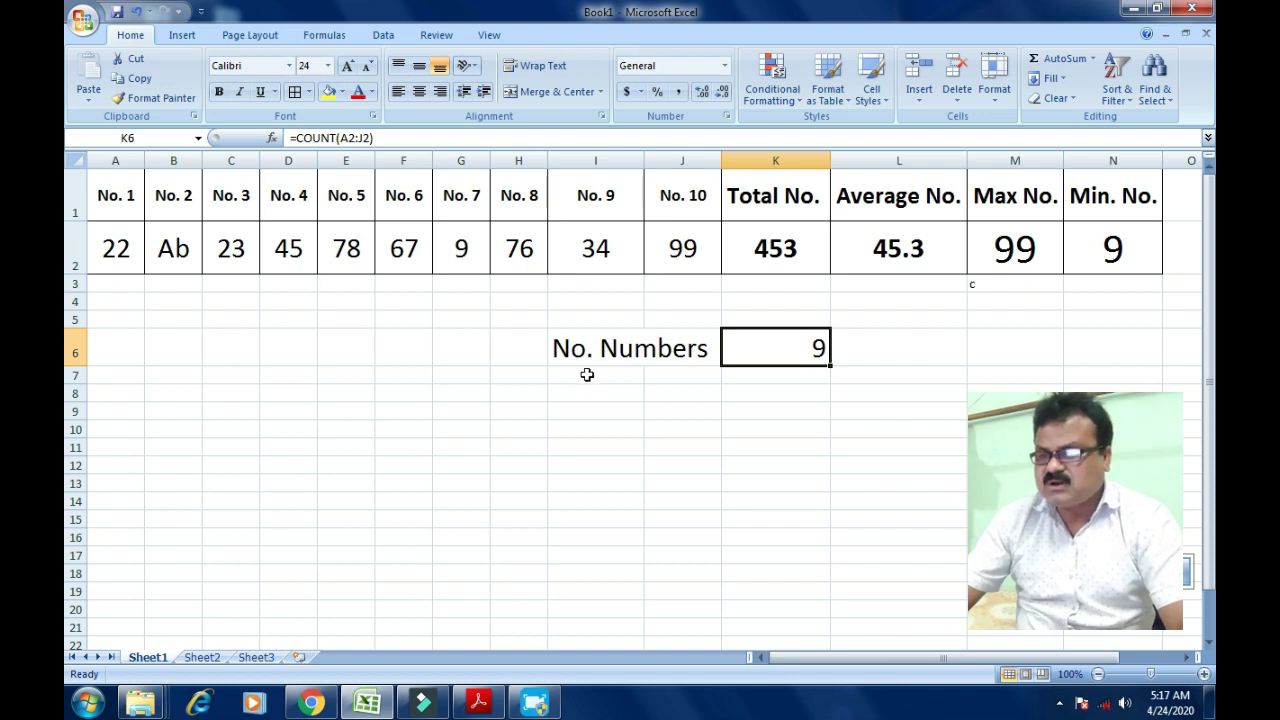
{"action": "left_click_drag", "start_coordinate": [86, 385], "coordinate": [86, 396]}
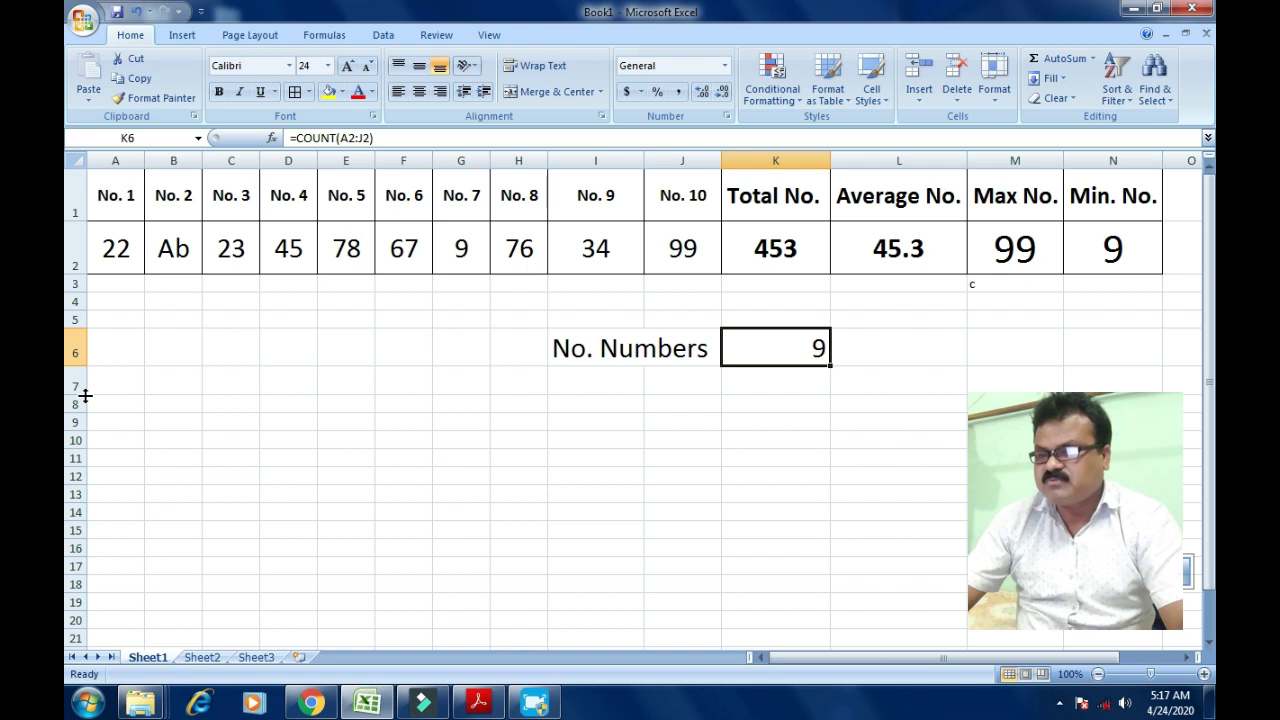
{"action": "left_click", "coordinate": [585, 386]}
Label D6 'Count function' and D7 'Conditional Count :'.
{"action": "left_click", "coordinate": [484, 350]}
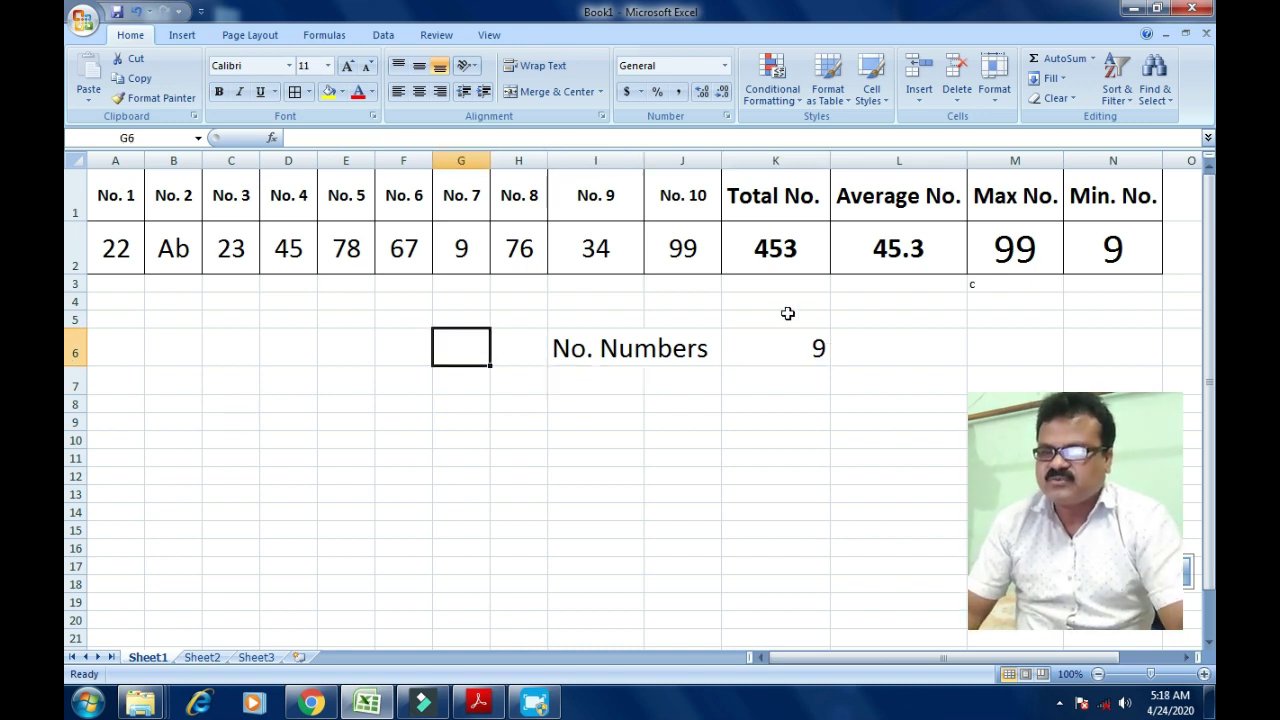
{"action": "left_click", "coordinate": [679, 349]}
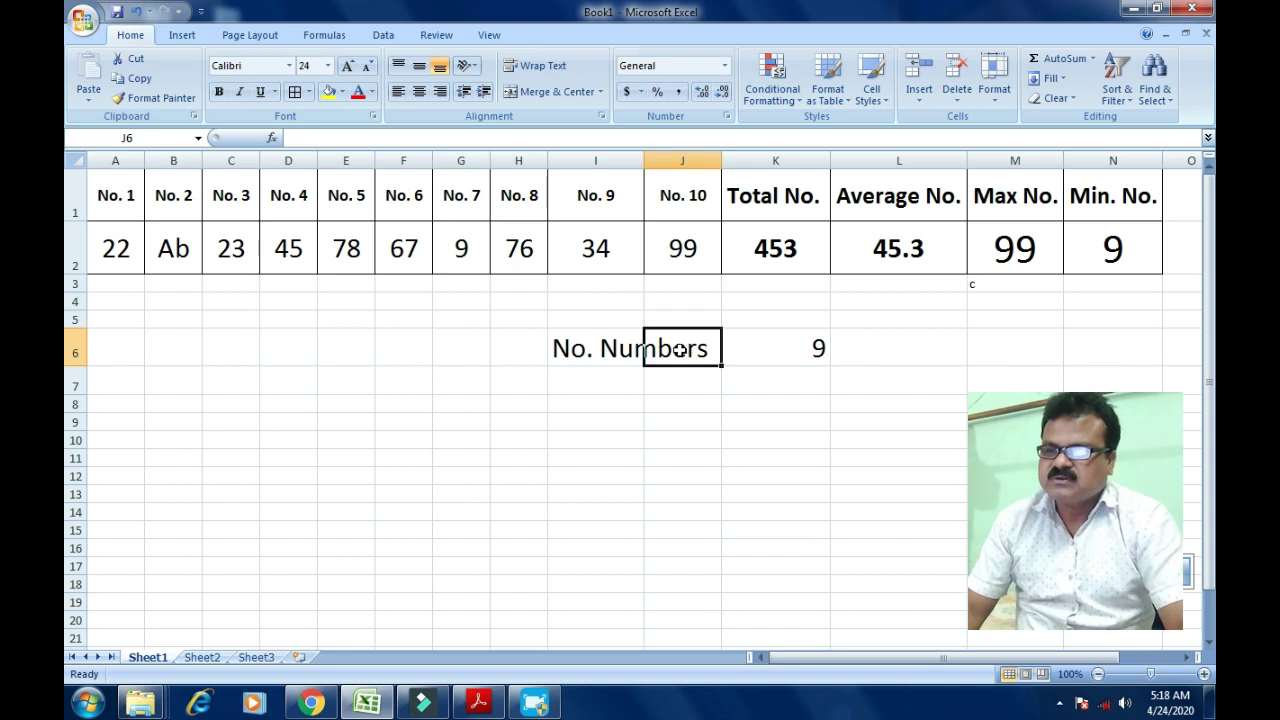
{"action": "left_click", "coordinate": [589, 351]}
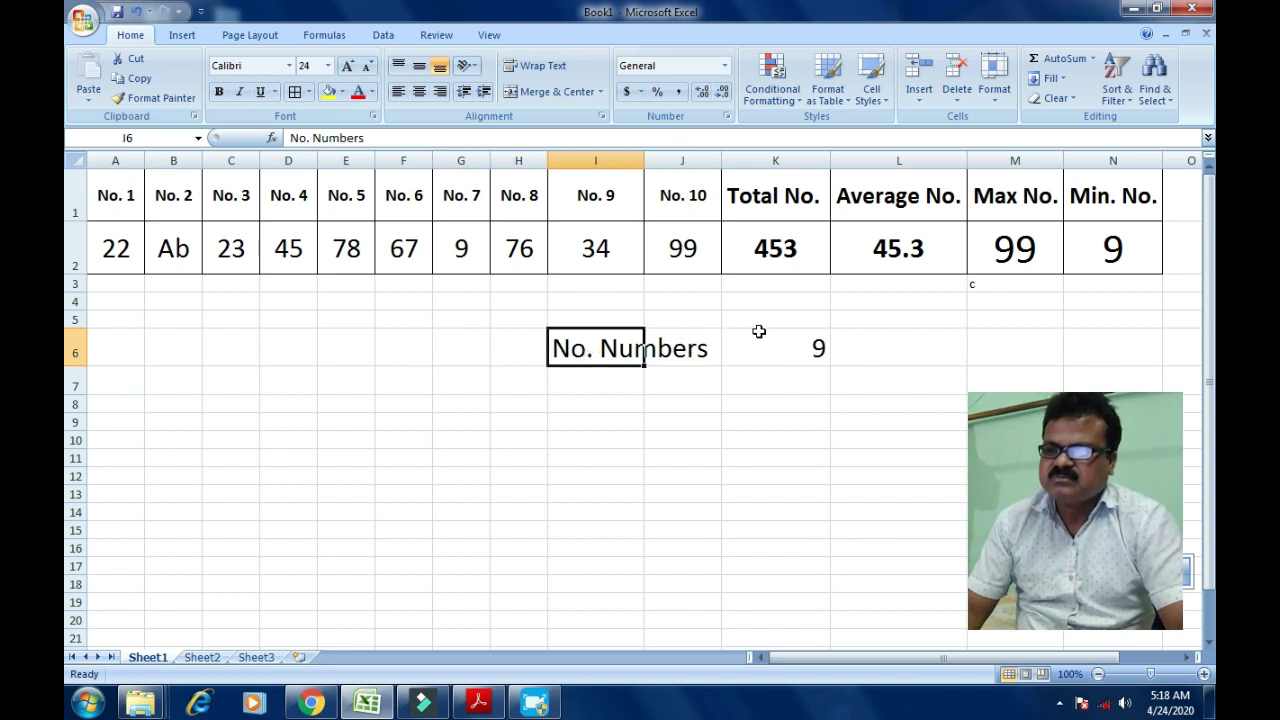
{"action": "left_click", "coordinate": [299, 349]}
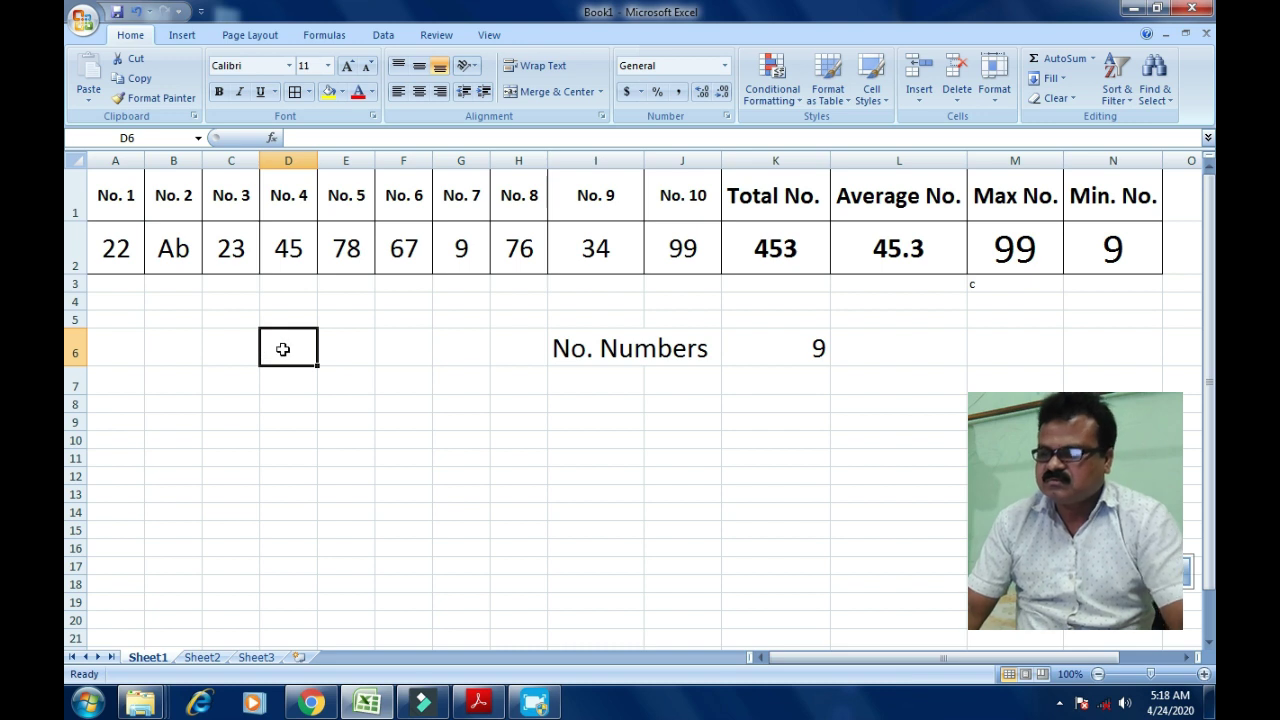
{"action": "type", "text": "Coun"}
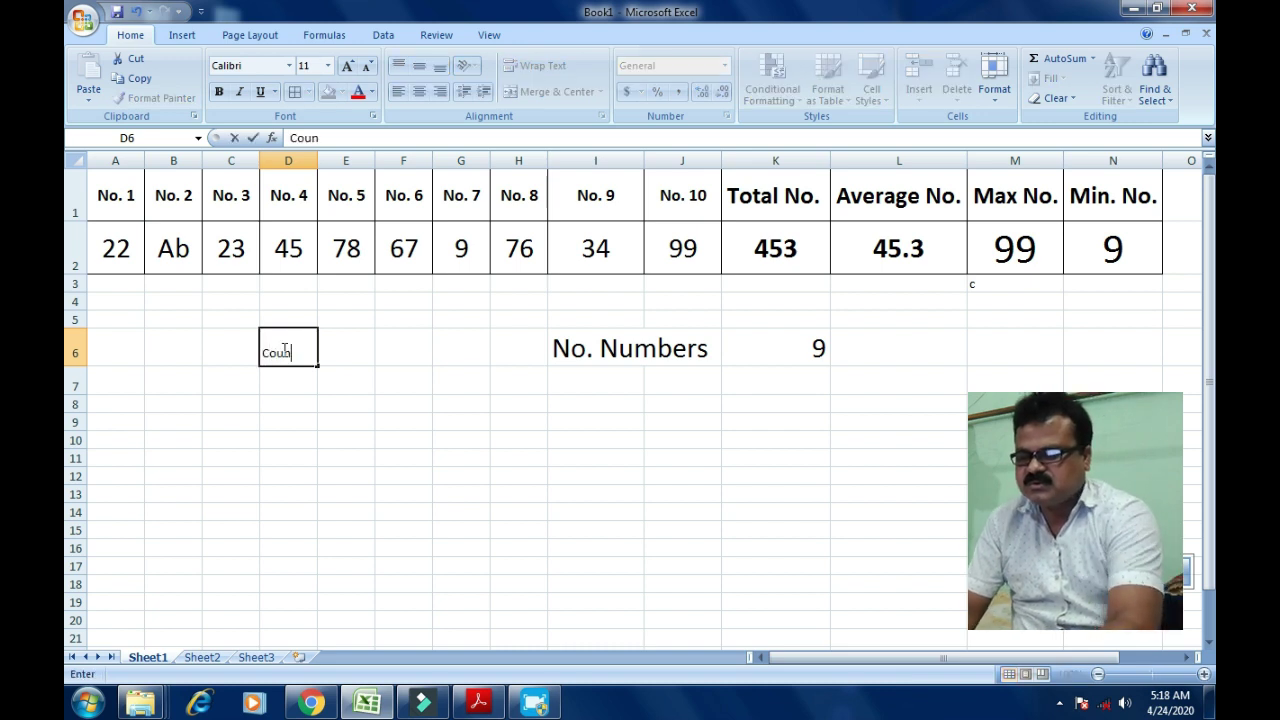
{"action": "type", "text": "t function"}
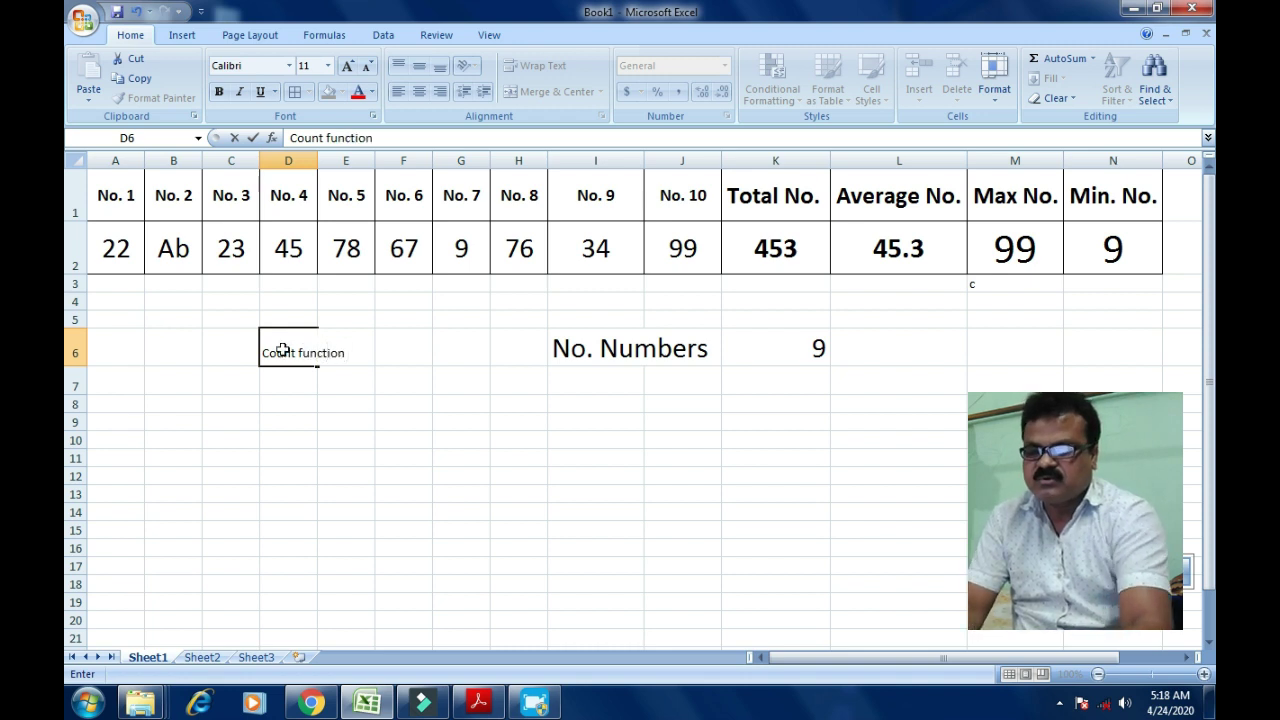
{"action": "key", "text": "Return"}
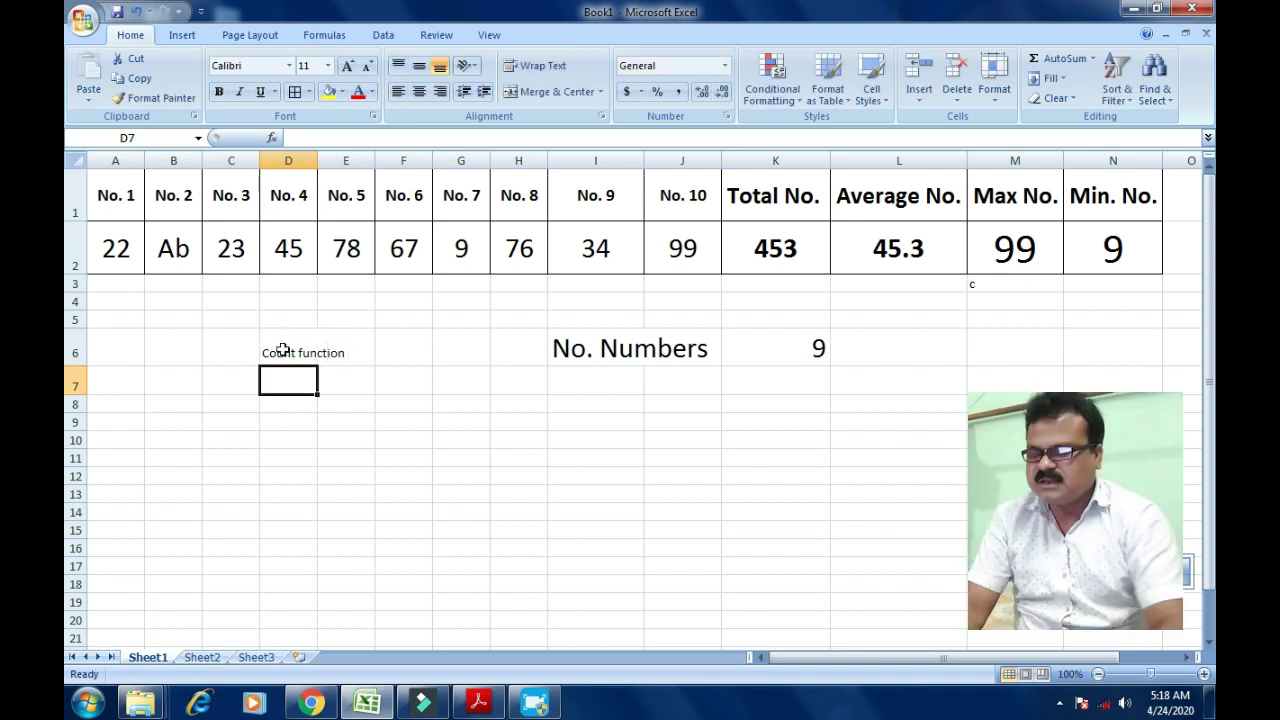
{"action": "type", "text": "C"}
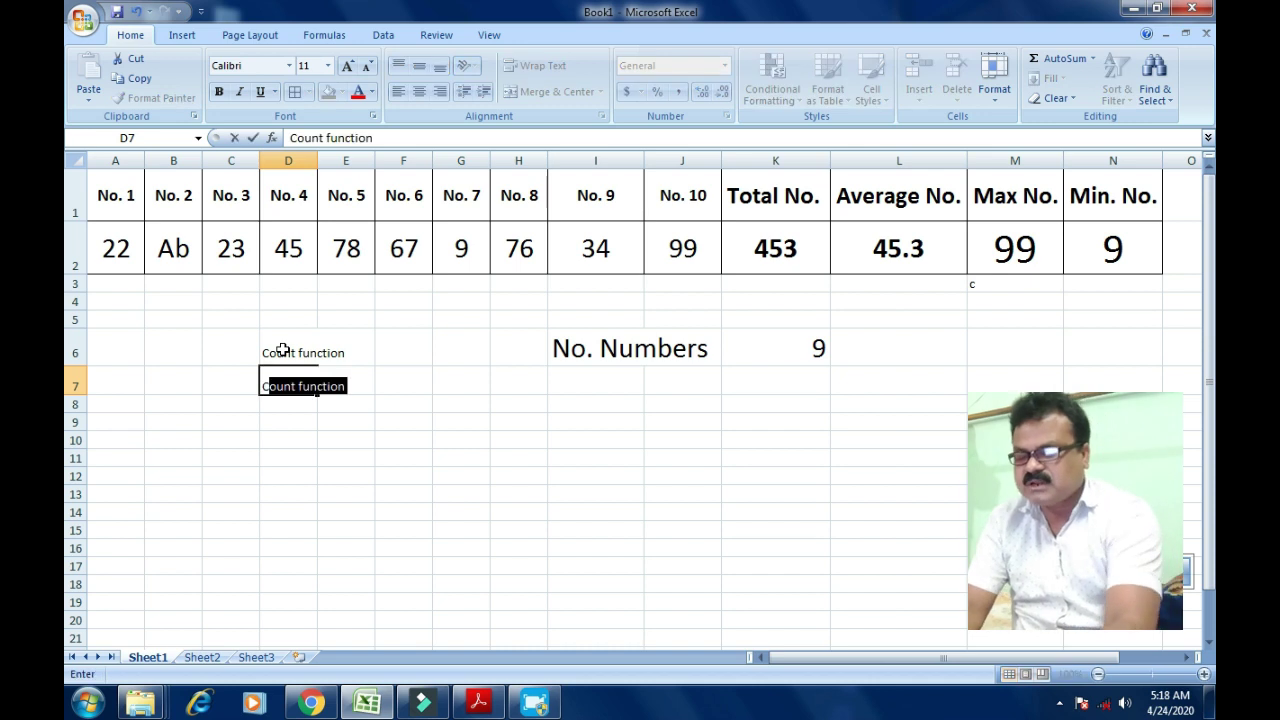
{"action": "type", "text": "nditi"}
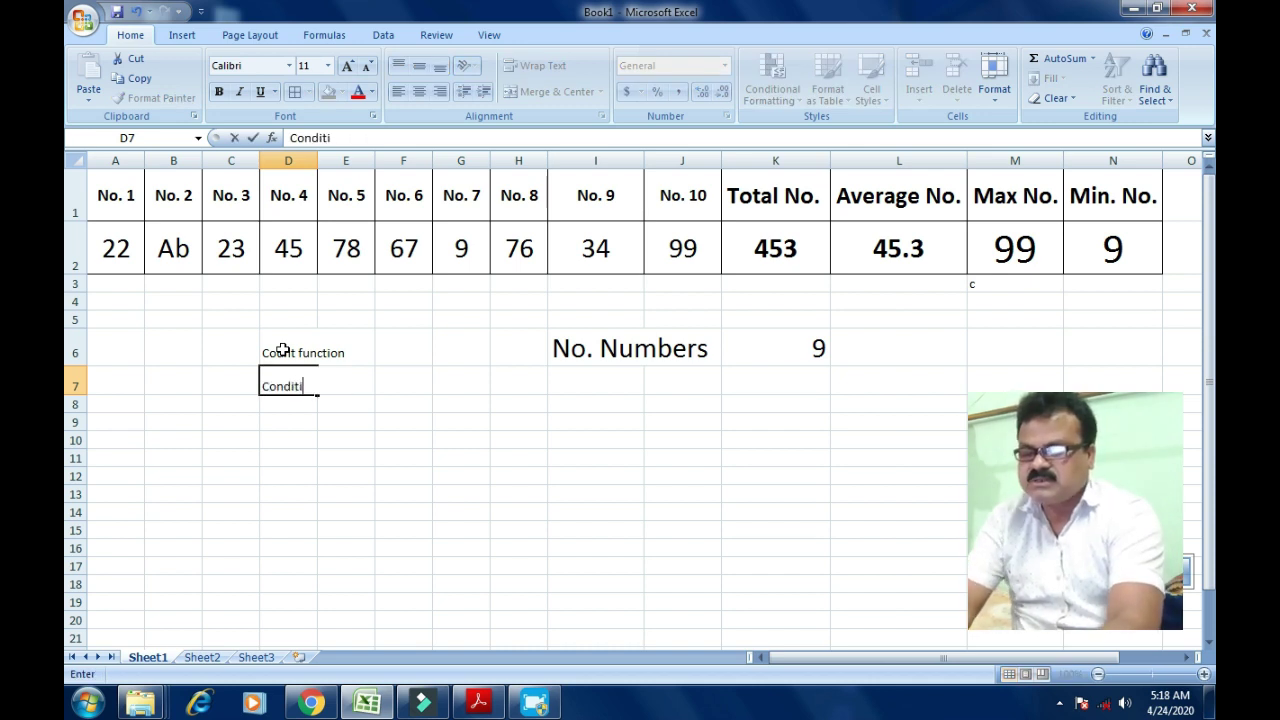
{"action": "type", "text": "onal Co"}
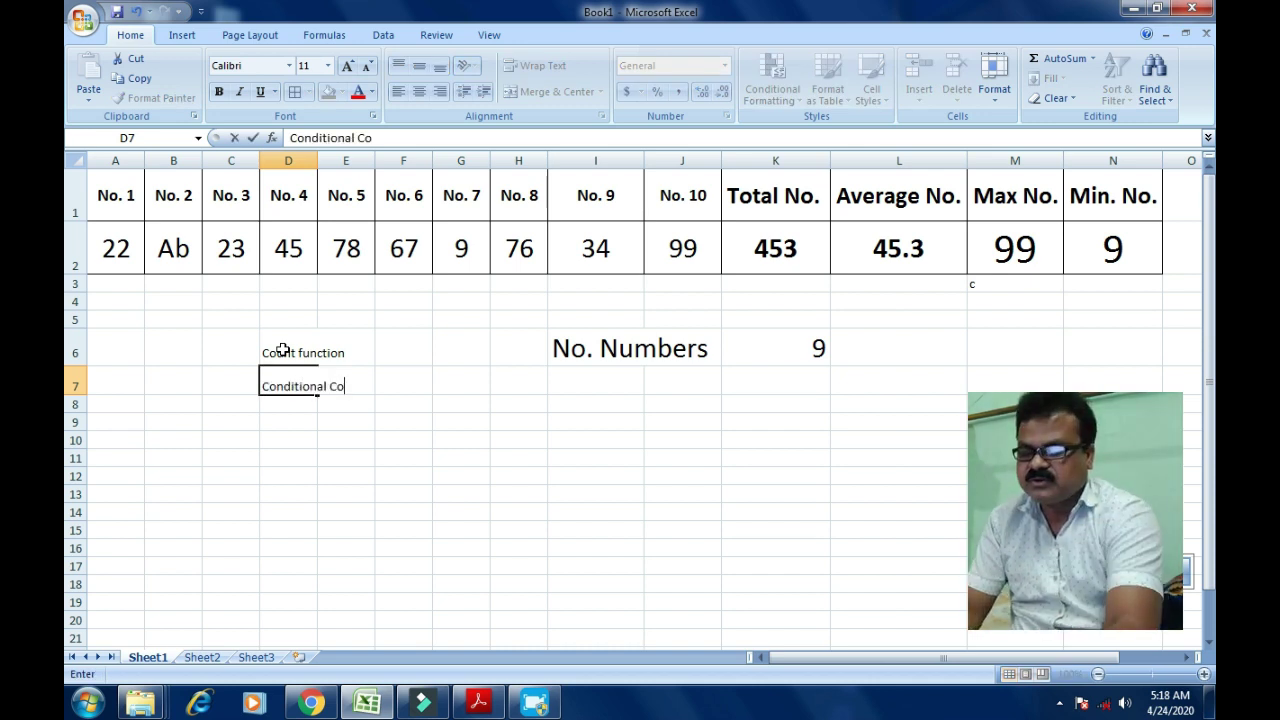
{"action": "type", "text": "unt "}
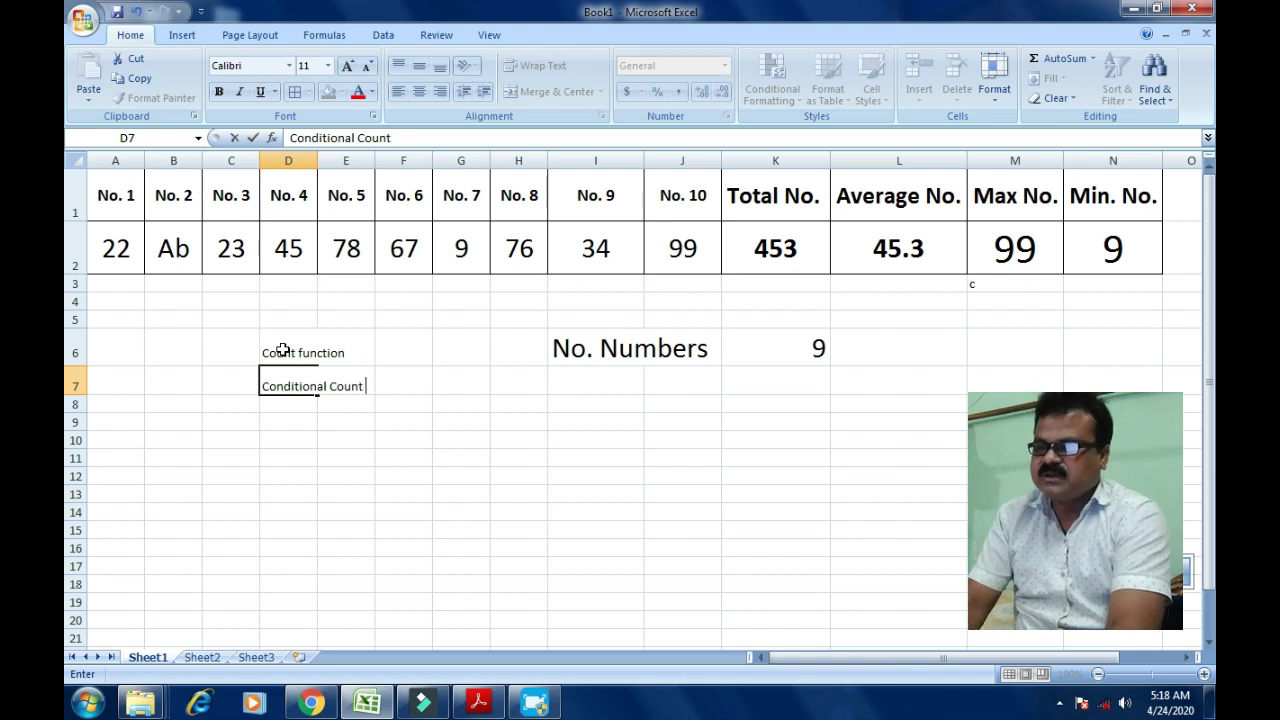
{"action": "type", "text": ":"}
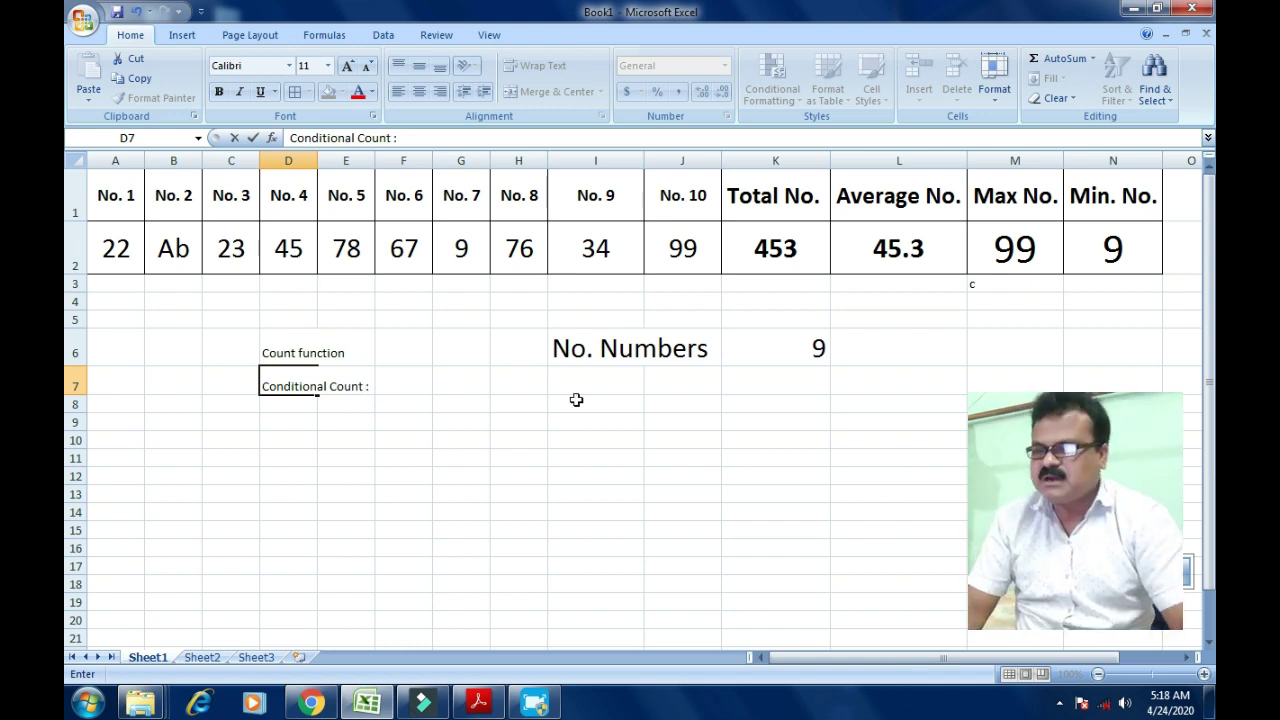
{"action": "left_click", "coordinate": [602, 381]}
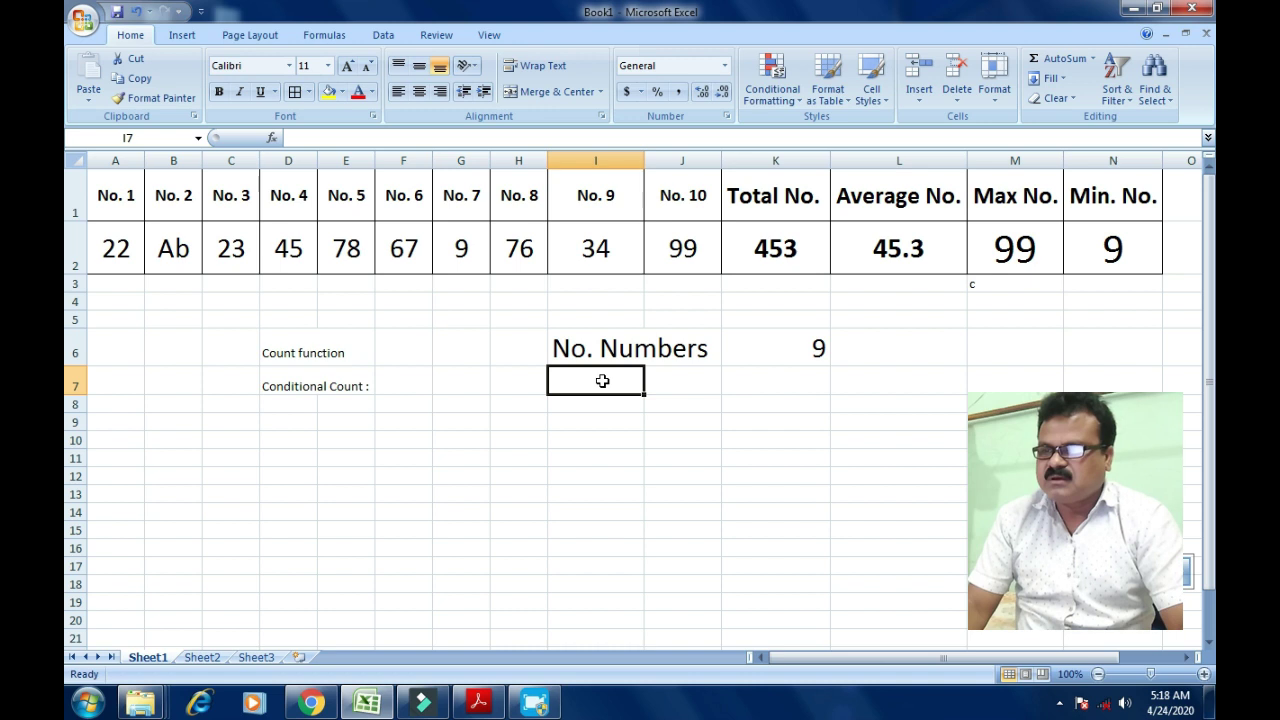
{"action": "left_click", "coordinate": [128, 248]}
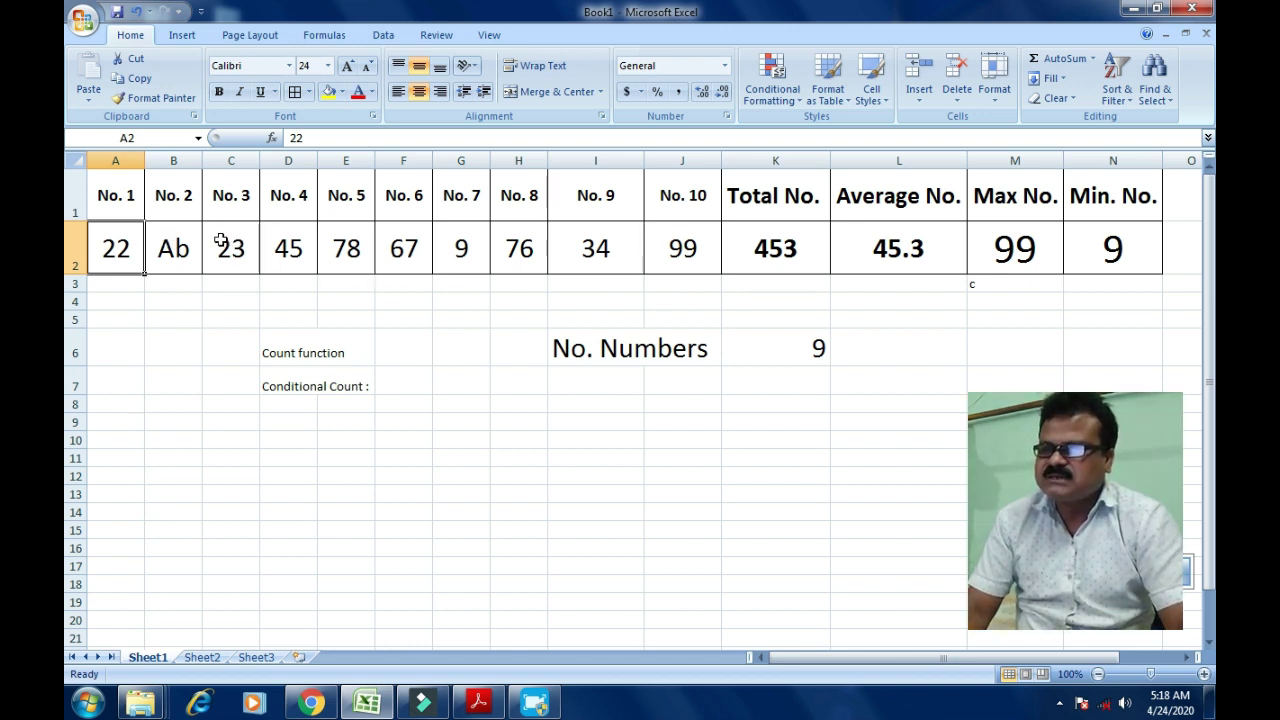
Type '1st STD.' in A1 and auto-fill the series across to '10th STD.' in J1.
{"action": "left_click", "coordinate": [125, 200]}
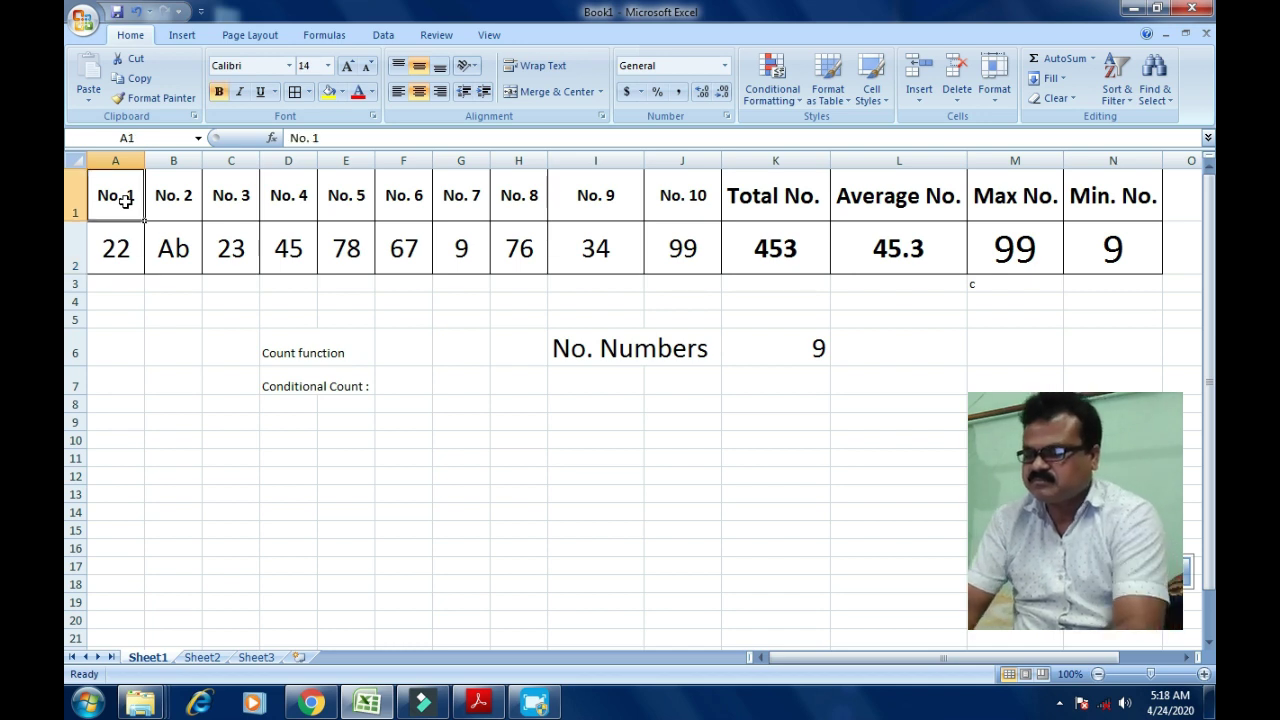
{"action": "type", "text": "1st STD."}
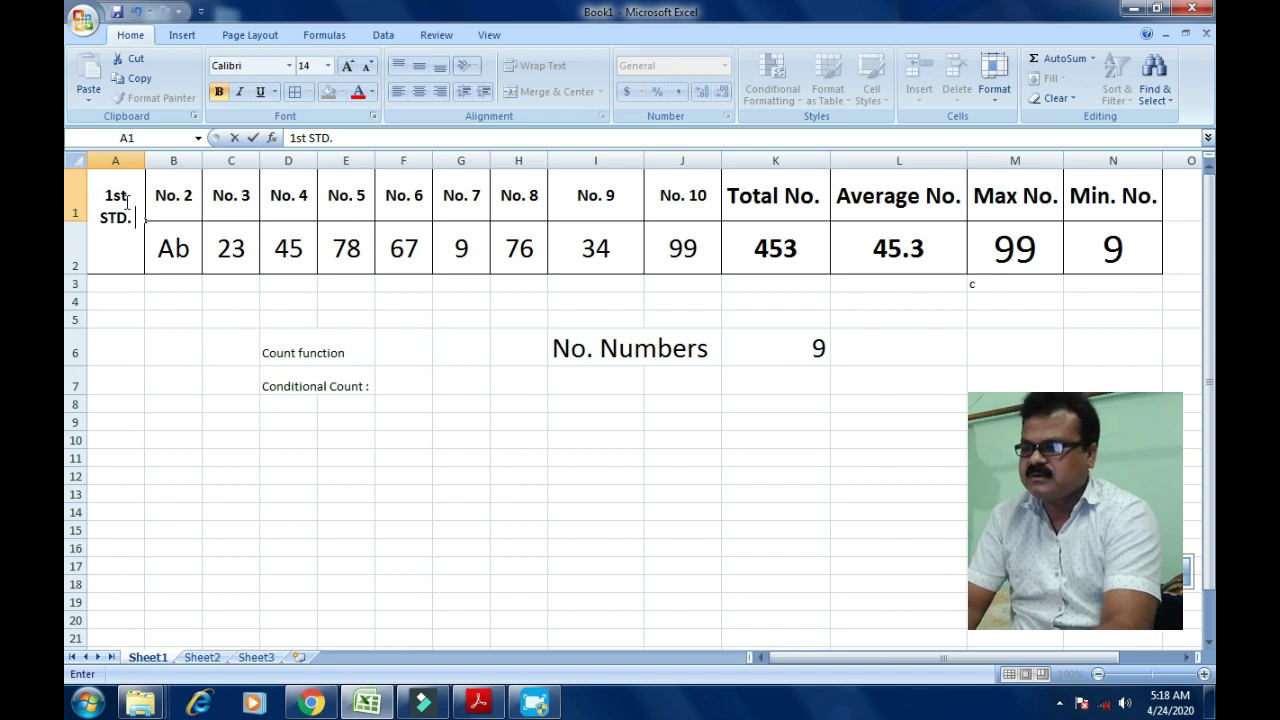
{"action": "key", "text": "Return"}
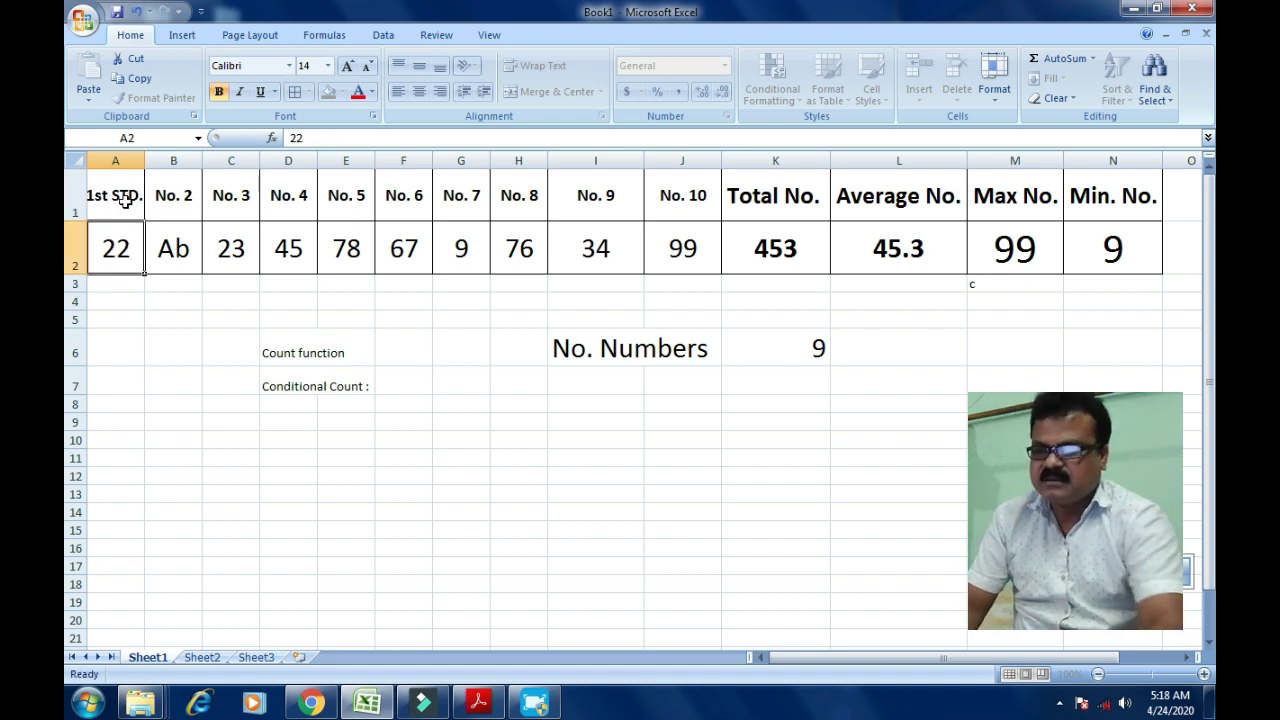
{"action": "left_click", "coordinate": [125, 200]}
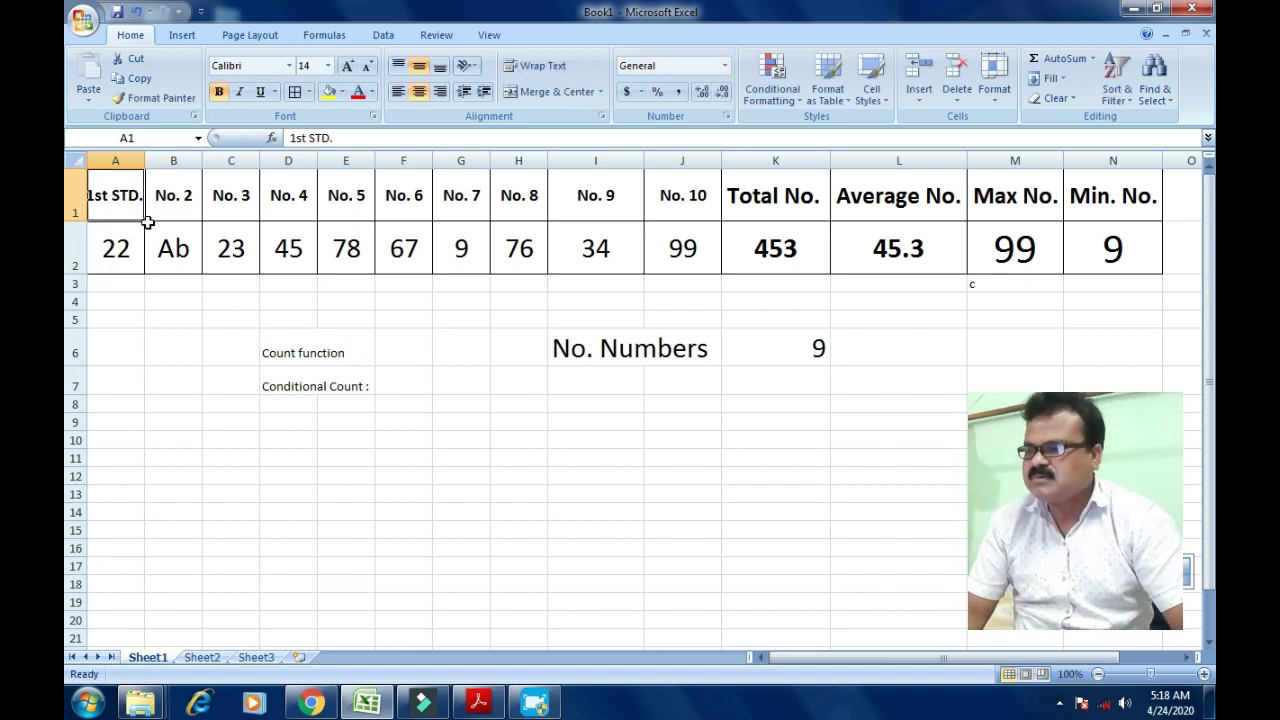
{"action": "left_click_drag", "start_coordinate": [145, 222], "coordinate": [203, 222]}
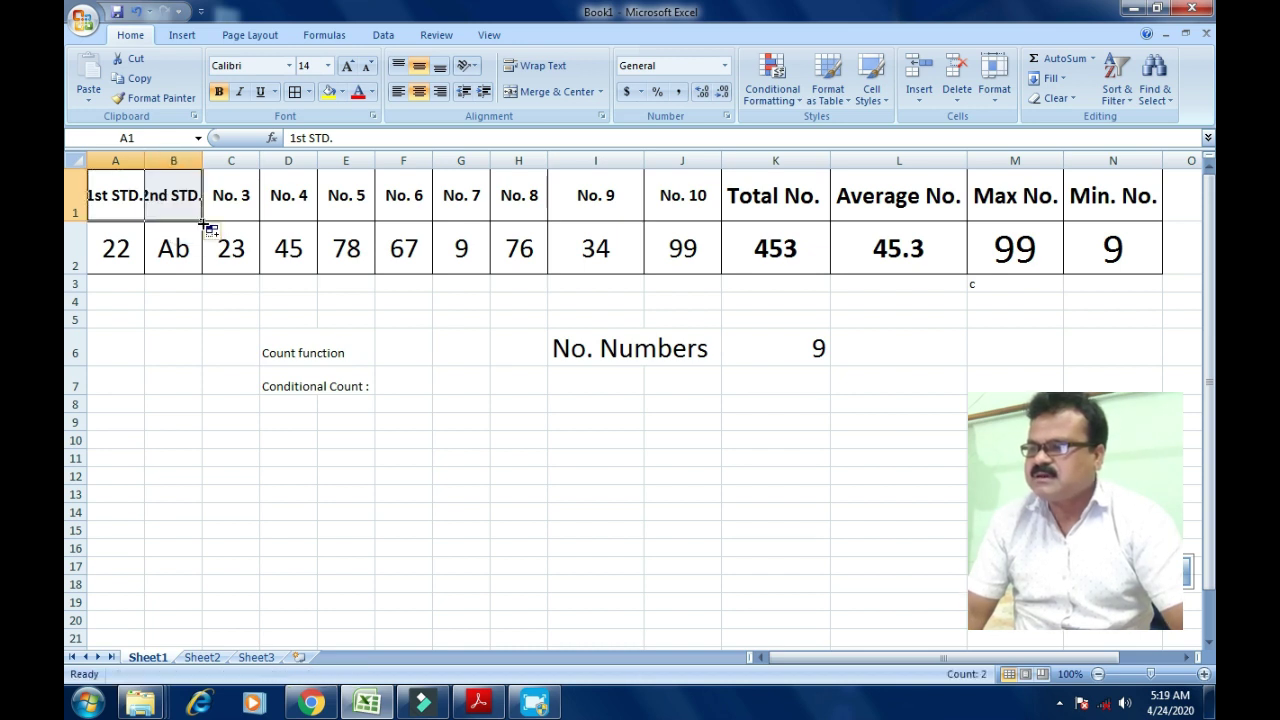
{"action": "left_click_drag", "start_coordinate": [203, 222], "coordinate": [491, 217]}
{"action": "left_click_drag", "start_coordinate": [645, 211], "coordinate": [718, 214]}
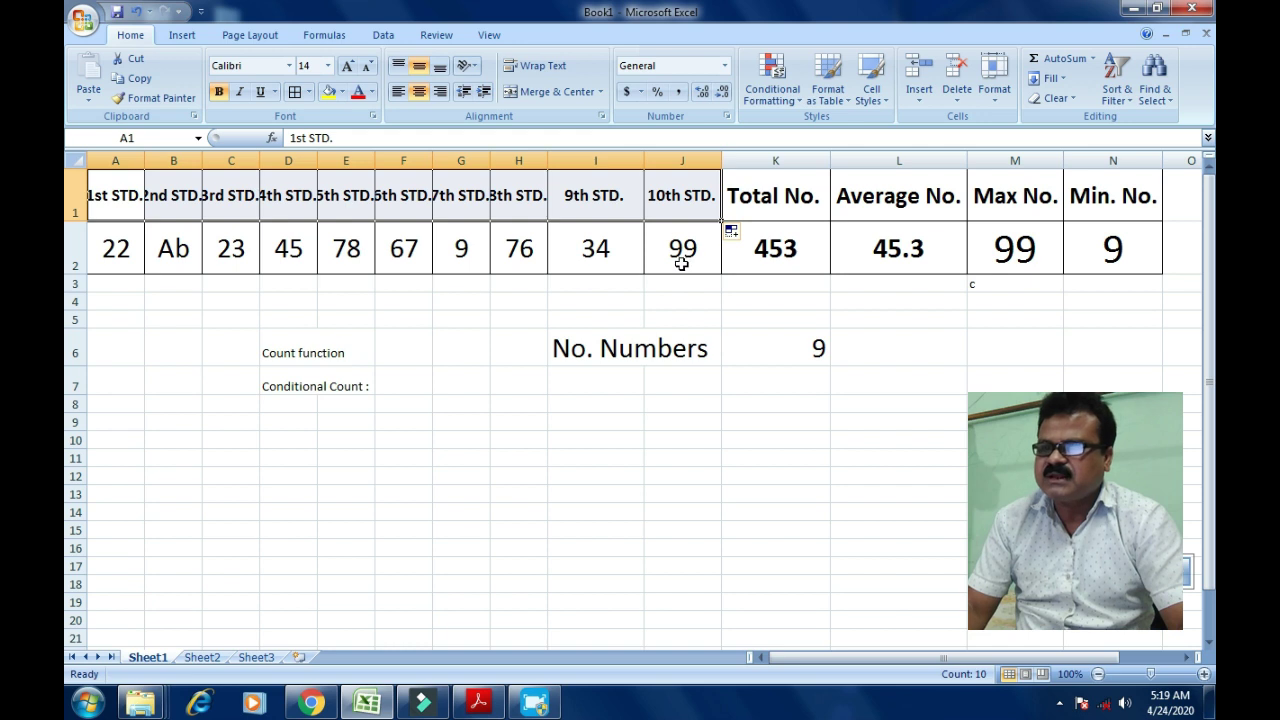
{"action": "left_click", "coordinate": [305, 387]}
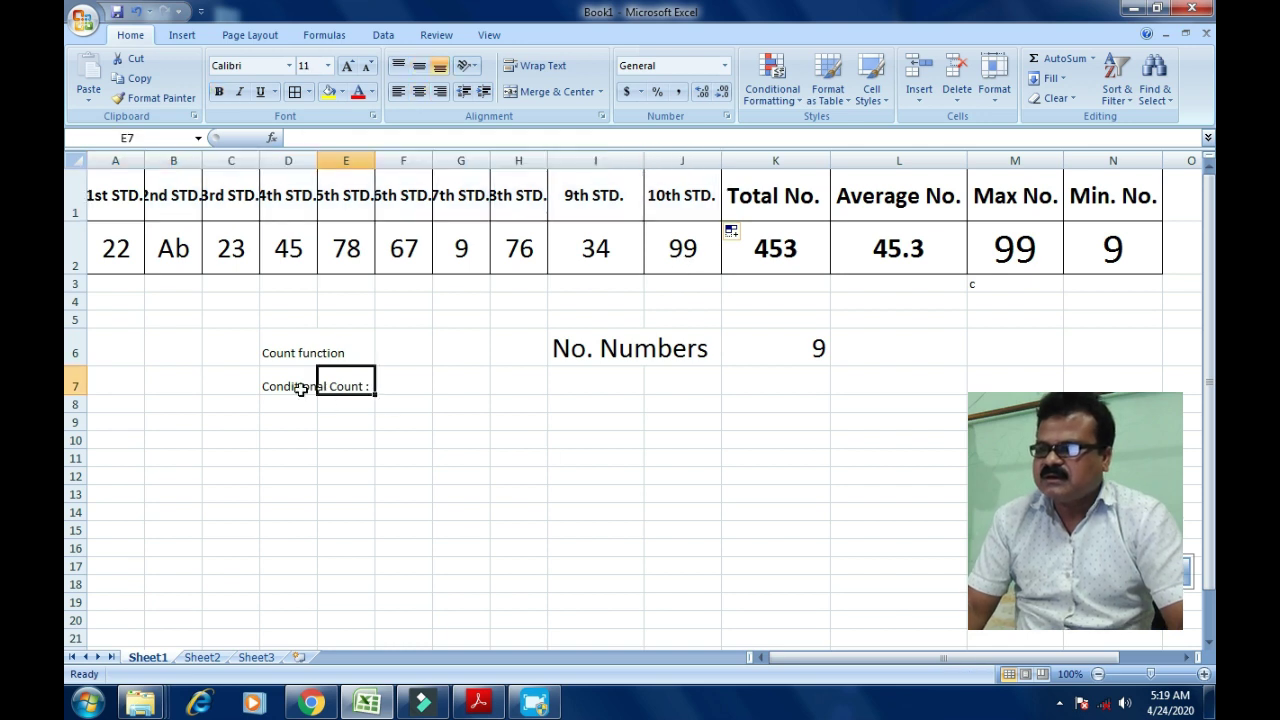
Enlarge the Conditional Count label in D7 and enter 'Passed Student' in I7.
{"action": "left_click", "coordinate": [350, 66]}
{"action": "left_click", "coordinate": [350, 66]}
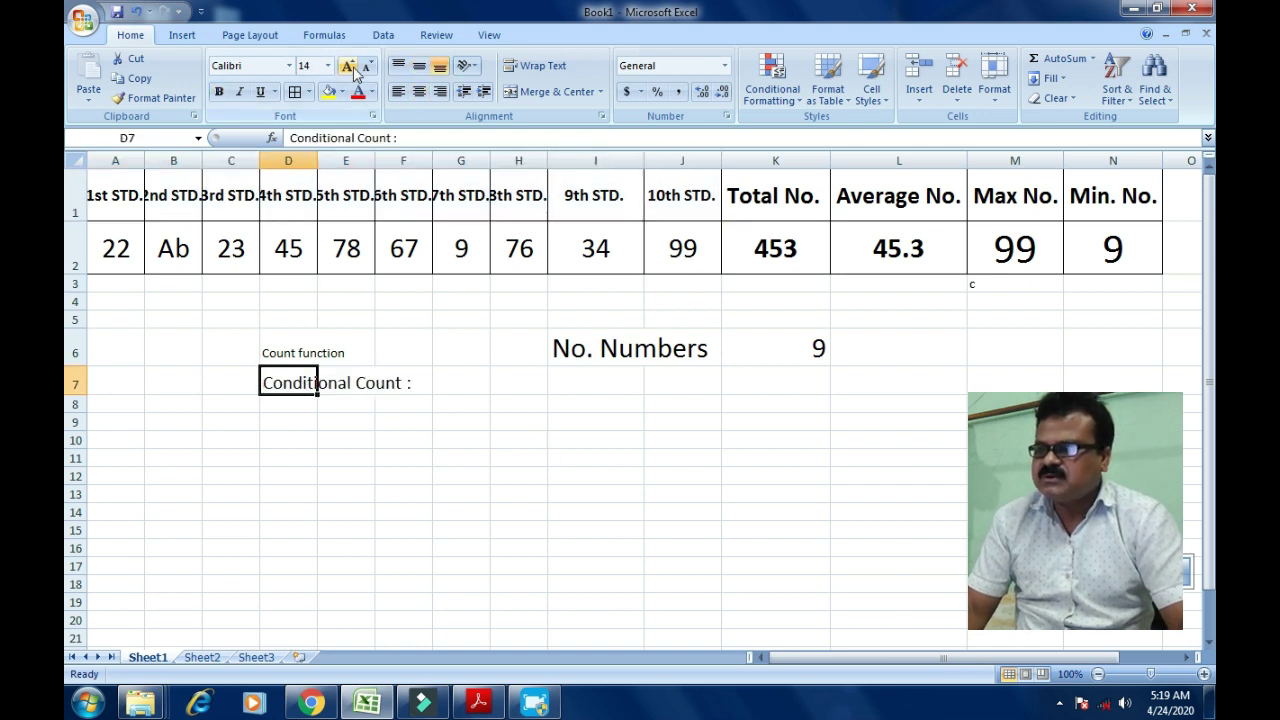
{"action": "left_click", "coordinate": [350, 66]}
{"action": "left_click", "coordinate": [350, 66]}
{"action": "left_click", "coordinate": [350, 66]}
{"action": "left_click", "coordinate": [582, 390]}
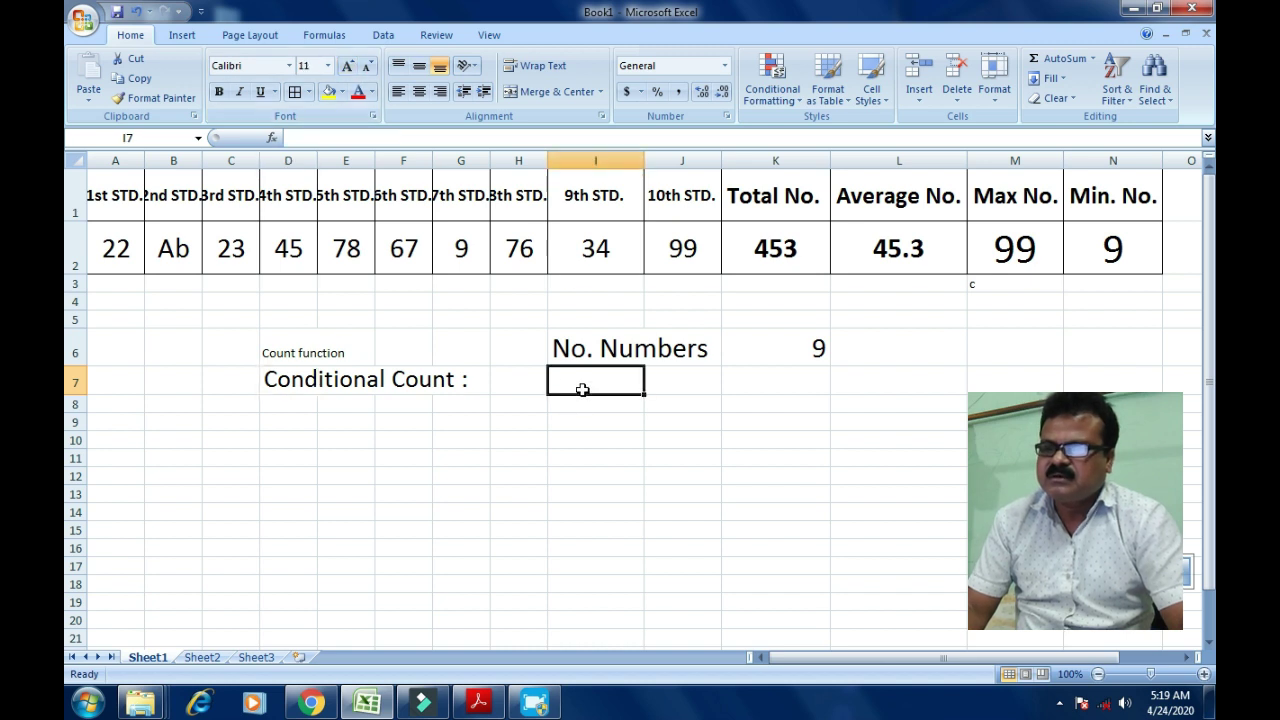
{"action": "type", "text": "P"}
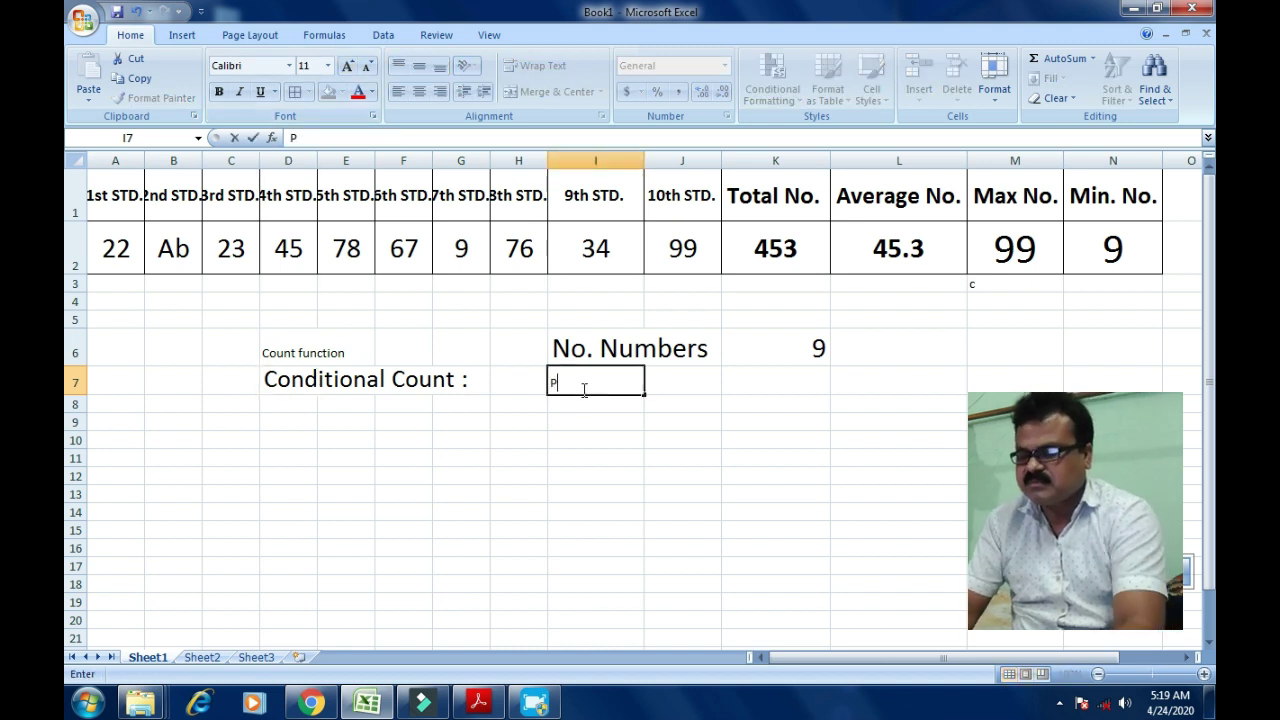
{"action": "type", "text": "assed"}
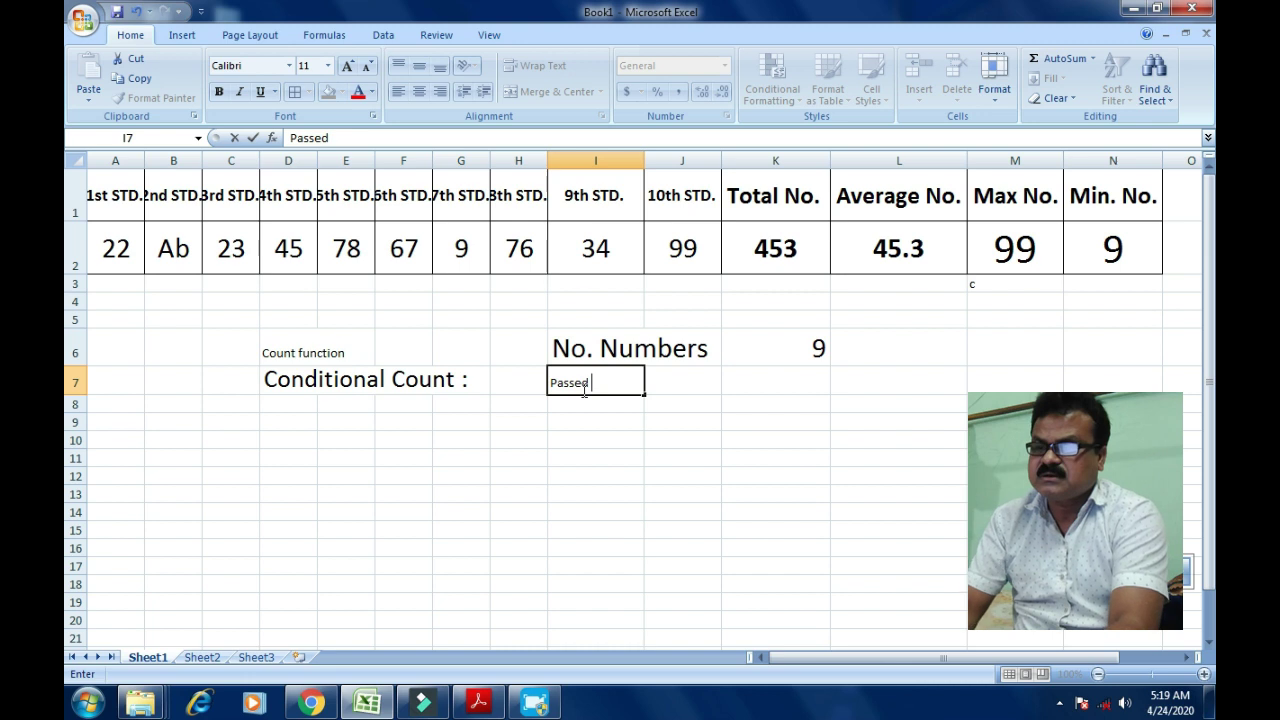
{"action": "type", "text": " Stu"}
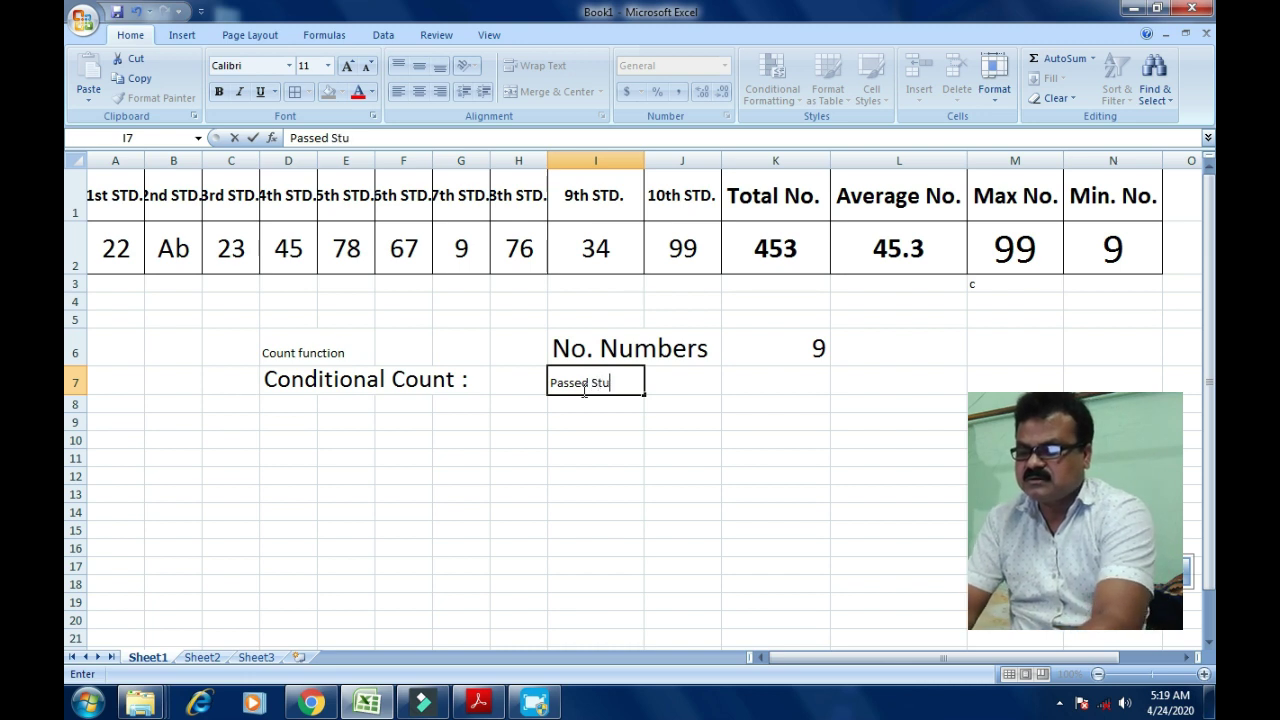
{"action": "type", "text": "dent"}
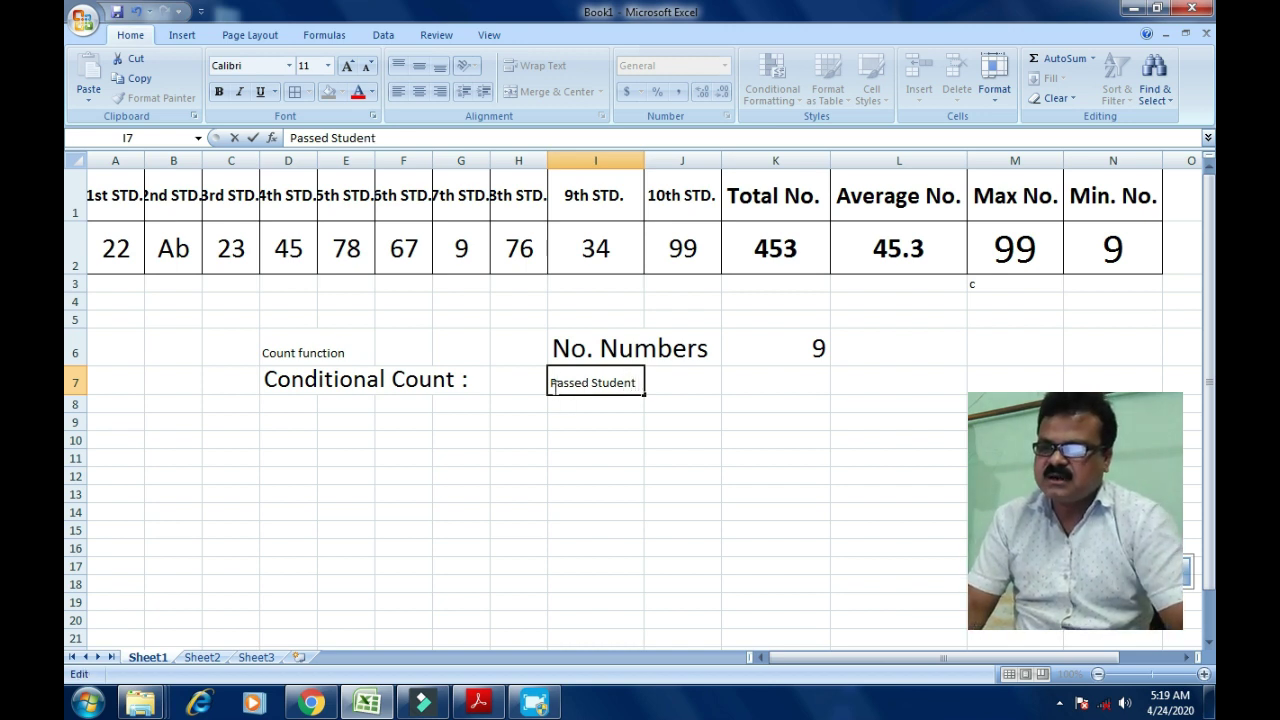
{"action": "left_click", "coordinate": [543, 378]}
{"action": "left_click", "coordinate": [557, 383]}
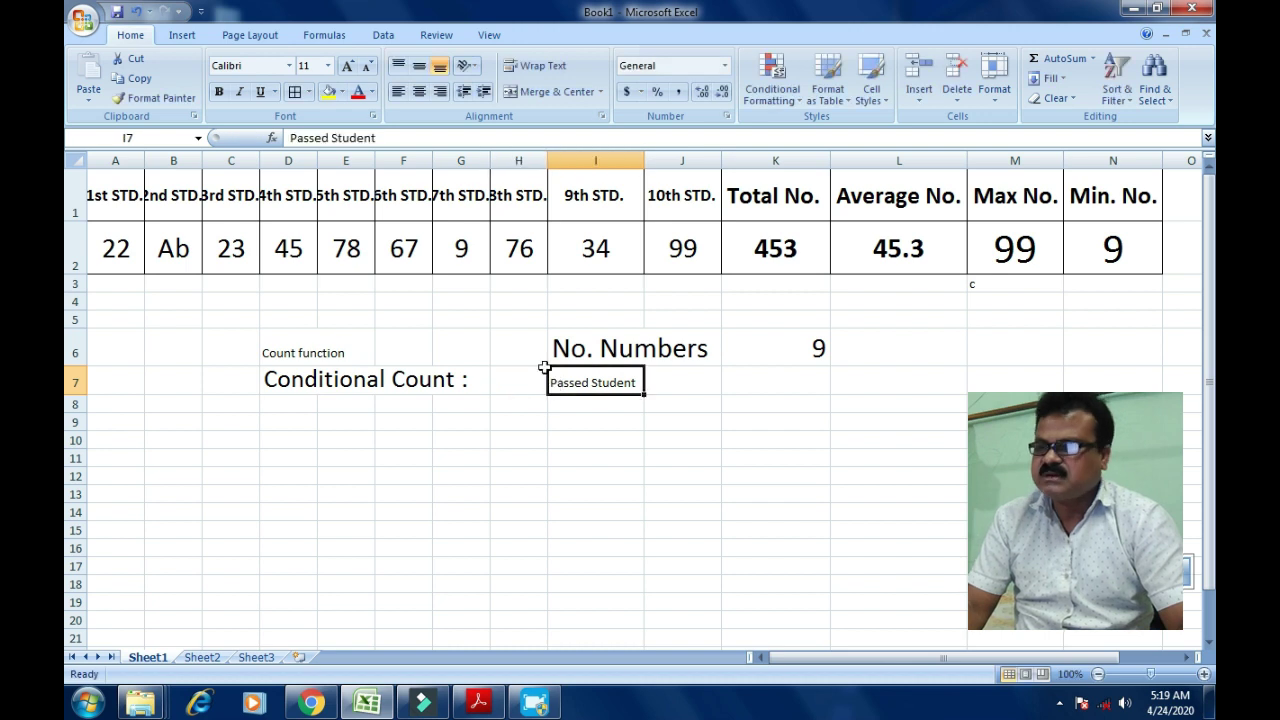
Grow the Passed Student label in I7 to font size 18.
{"action": "left_click", "coordinate": [347, 66]}
{"action": "left_click", "coordinate": [347, 66]}
{"action": "left_click", "coordinate": [347, 66]}
{"action": "left_click", "coordinate": [347, 66]}
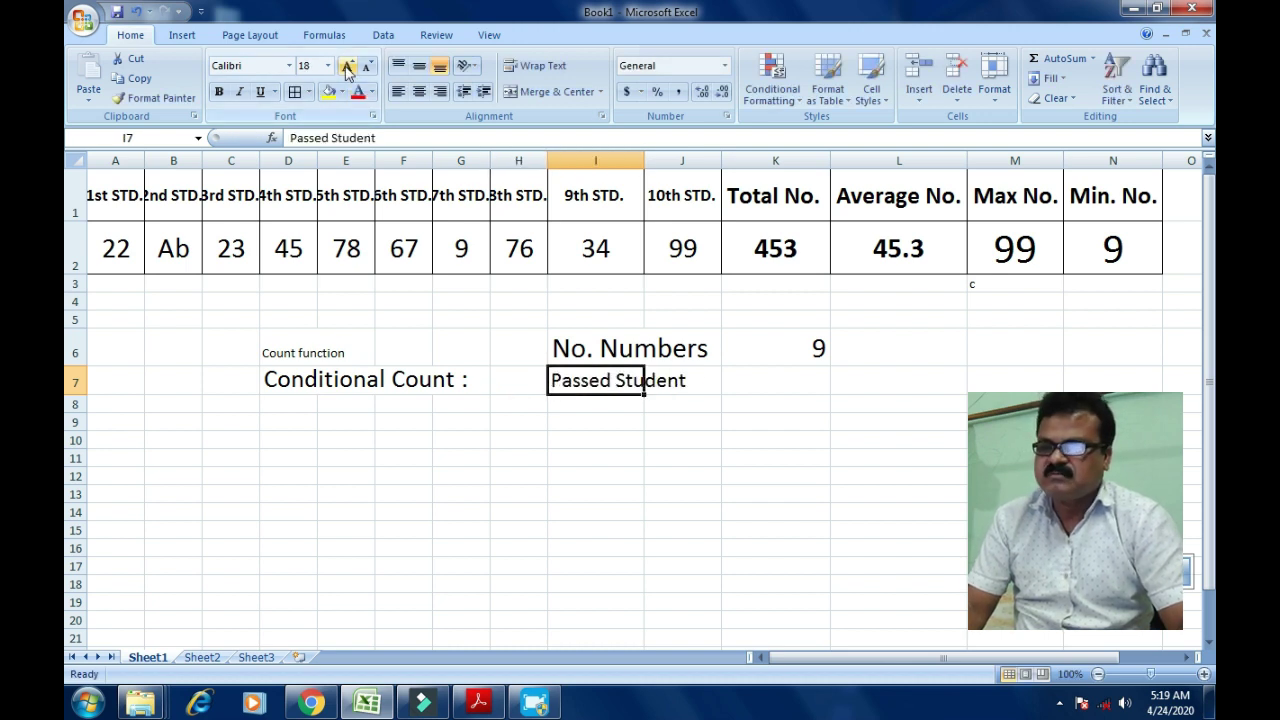
{"action": "left_click", "coordinate": [347, 66]}
{"action": "left_click", "coordinate": [786, 386]}
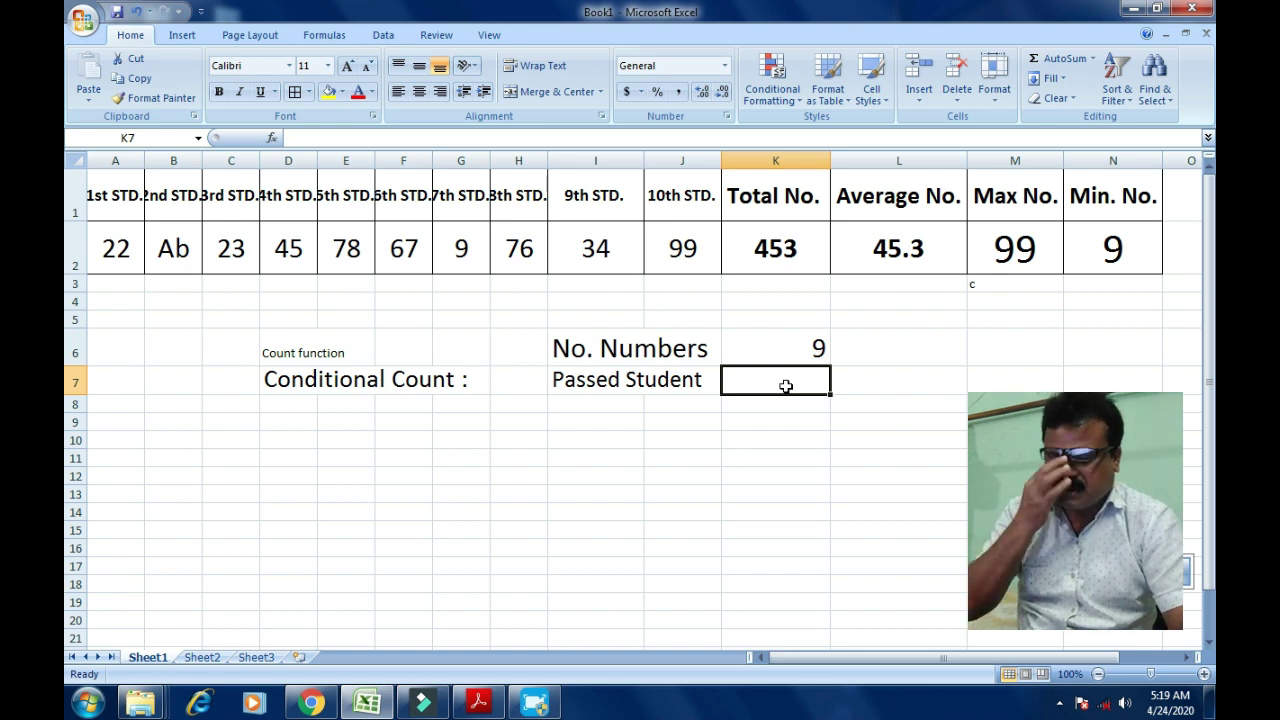
Note 'countif()' in I9 and start a COUNTIF in K7 over the marks A2:J2.
{"action": "left_click", "coordinate": [581, 419]}
{"action": "type", "text": "countif"}
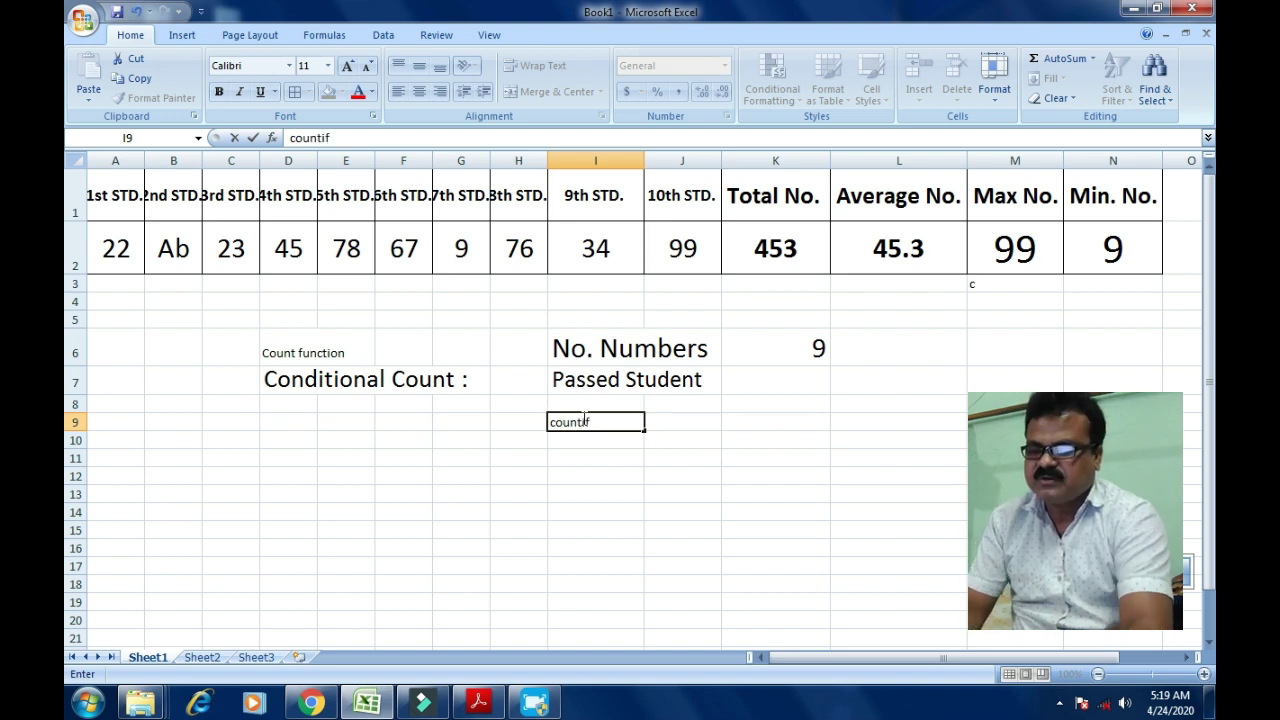
{"action": "type", "text": "()"}
{"action": "left_click", "coordinate": [768, 378]}
{"action": "type", "text": "=co"}
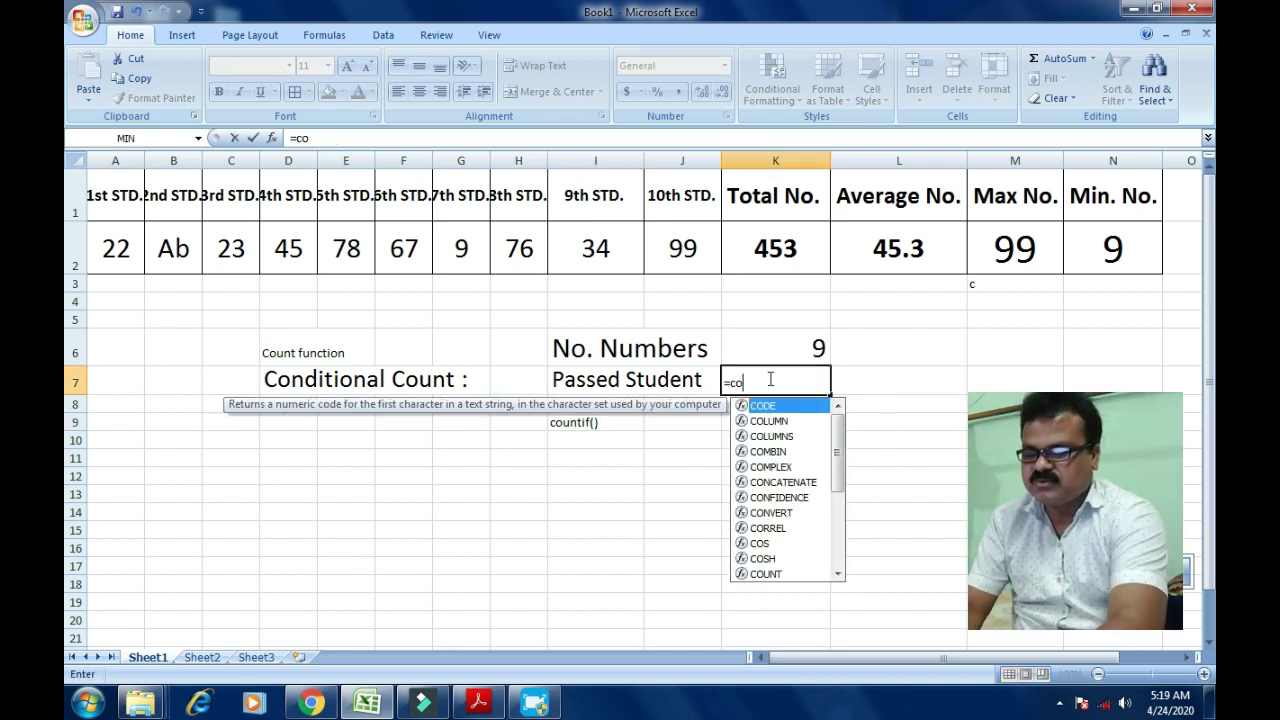
{"action": "type", "text": "unt"}
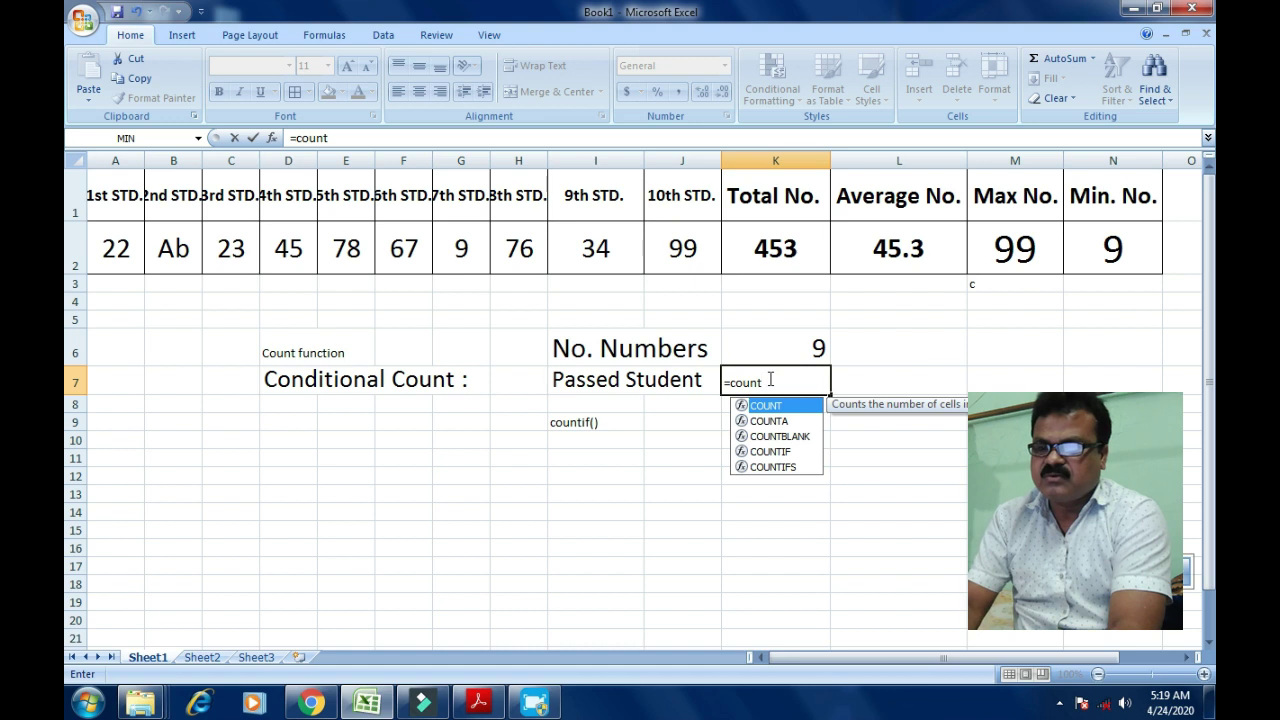
{"action": "type", "text": "if"}
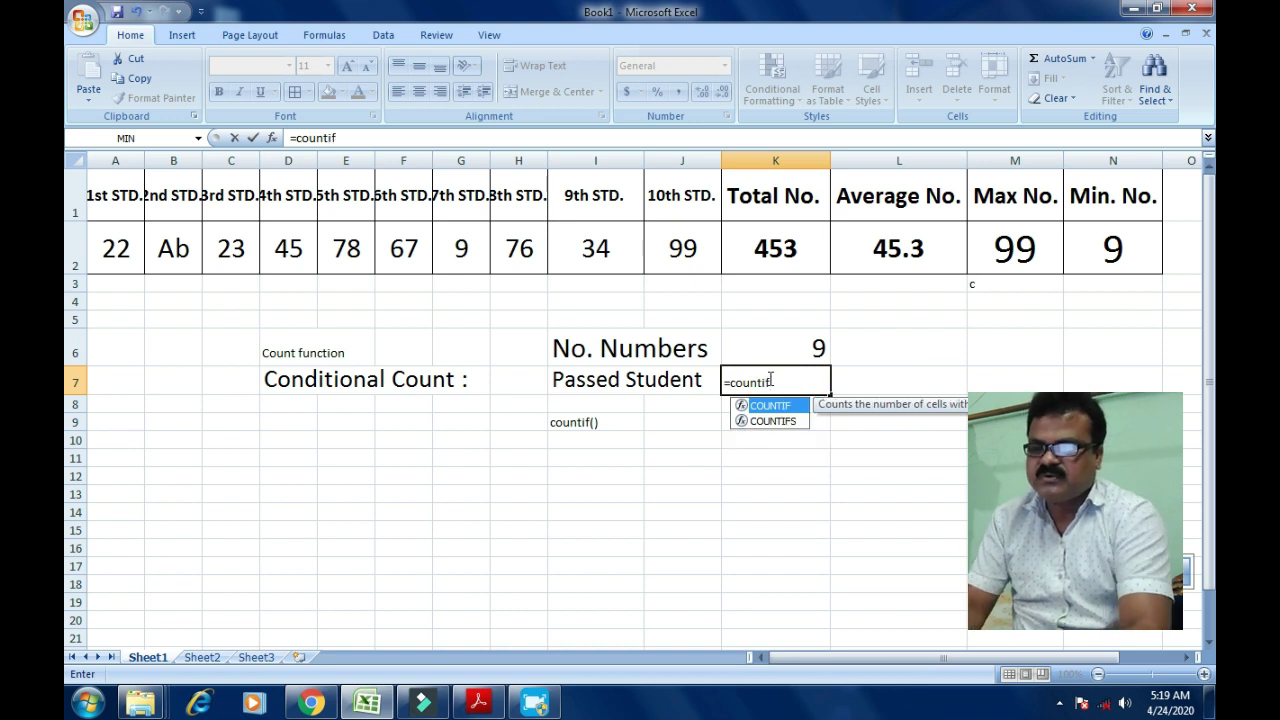
{"action": "type", "text": "("}
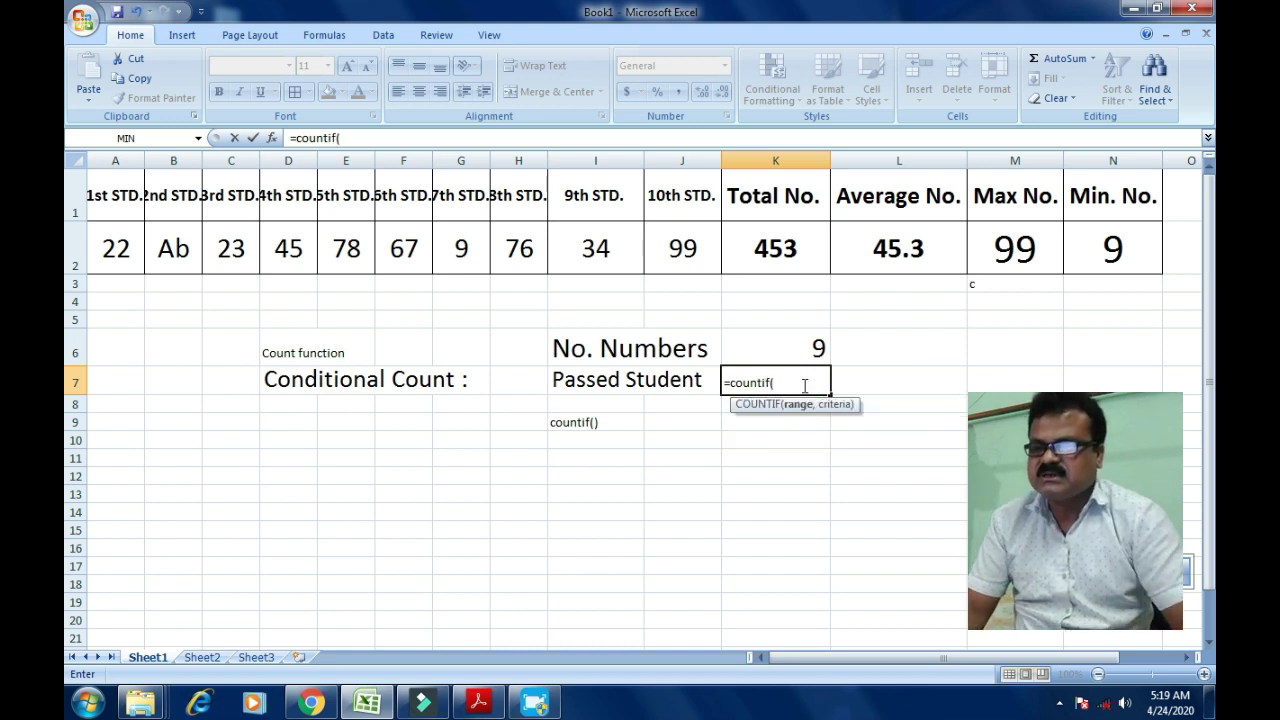
{"action": "left_click_drag", "start_coordinate": [122, 260], "coordinate": [588, 257]}
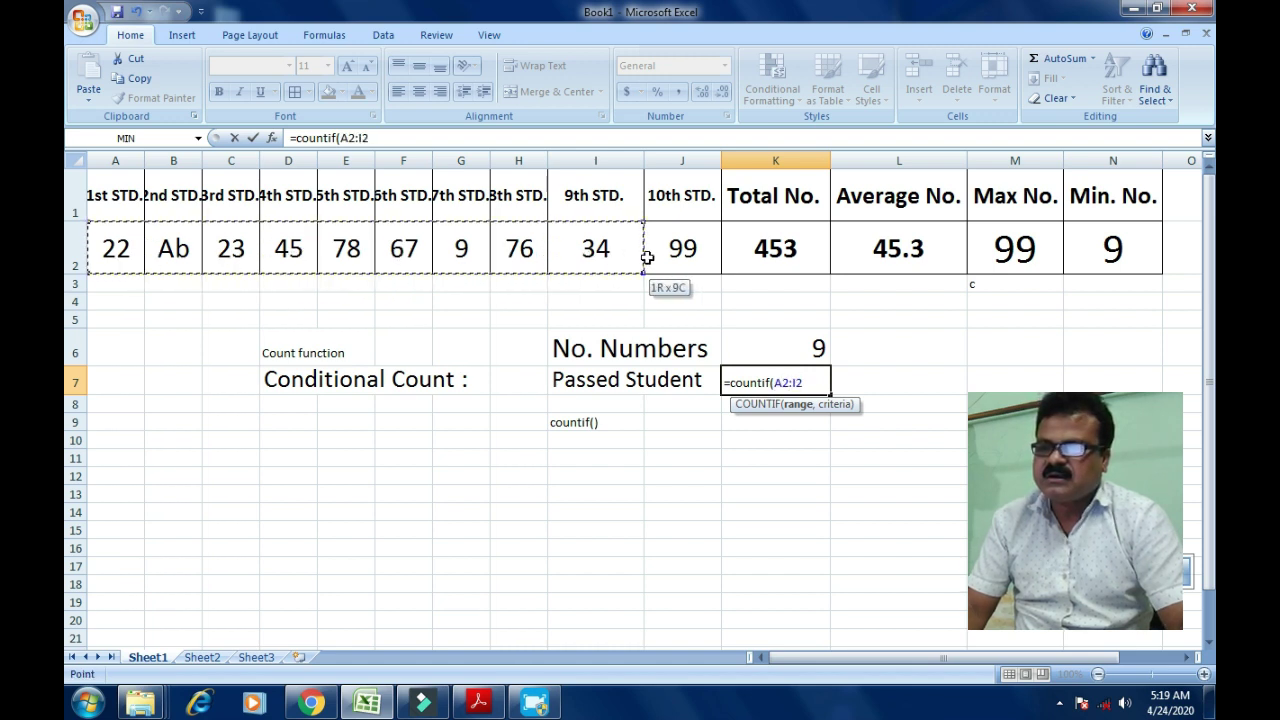
{"action": "left_click_drag", "start_coordinate": [588, 257], "coordinate": [666, 257]}
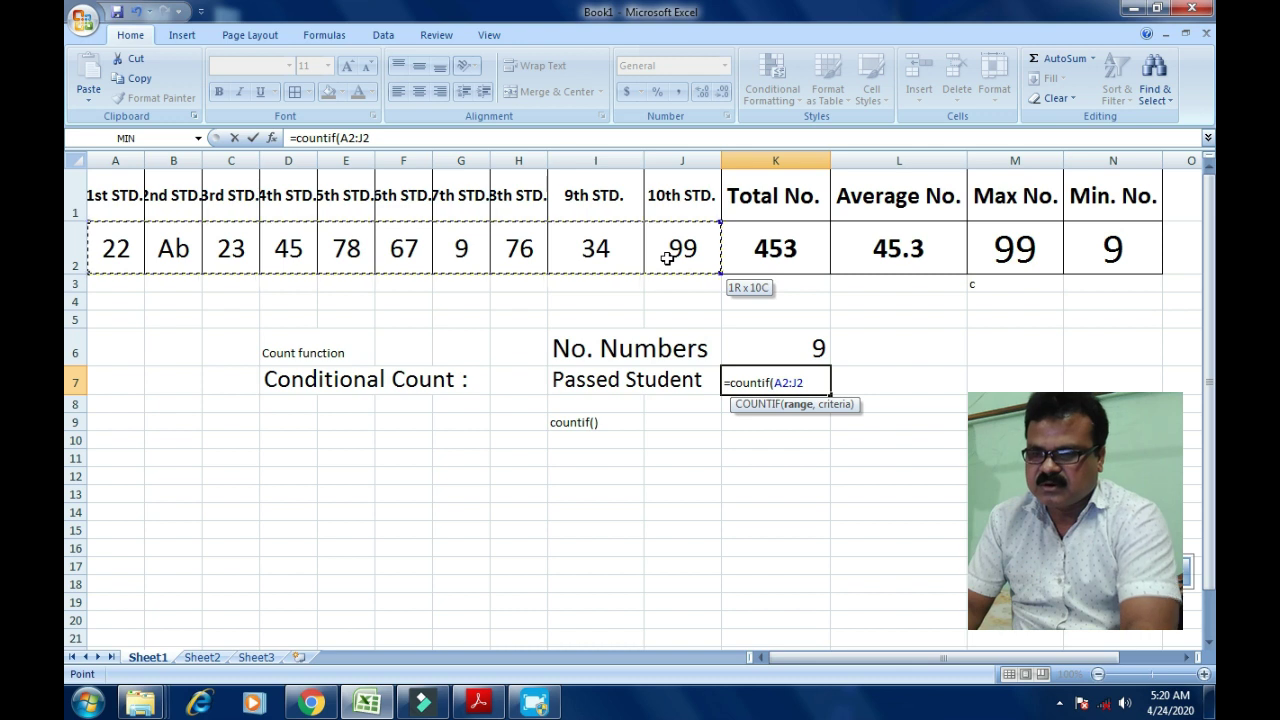
{"action": "mouse_move", "coordinate": [666, 258]}
{"action": "left_mouse_down"}
{"action": "mouse_move", "coordinate": [810, 385]}
{"action": "mouse_move", "coordinate": [706, 254]}
{"action": "left_mouse_up"}
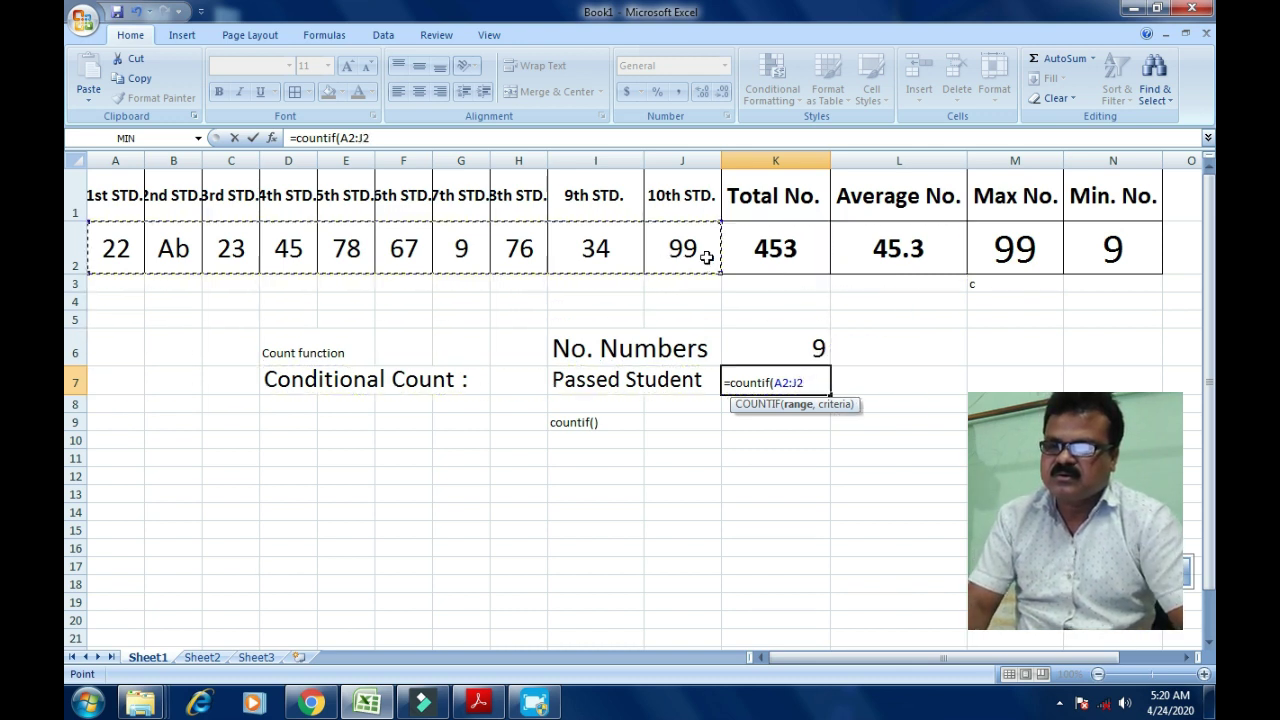
Complete K7 as =COUNTIF(A2:J2,">=30") with quoted criterion, giving 6 passed students.
{"action": "type", "text": ","}
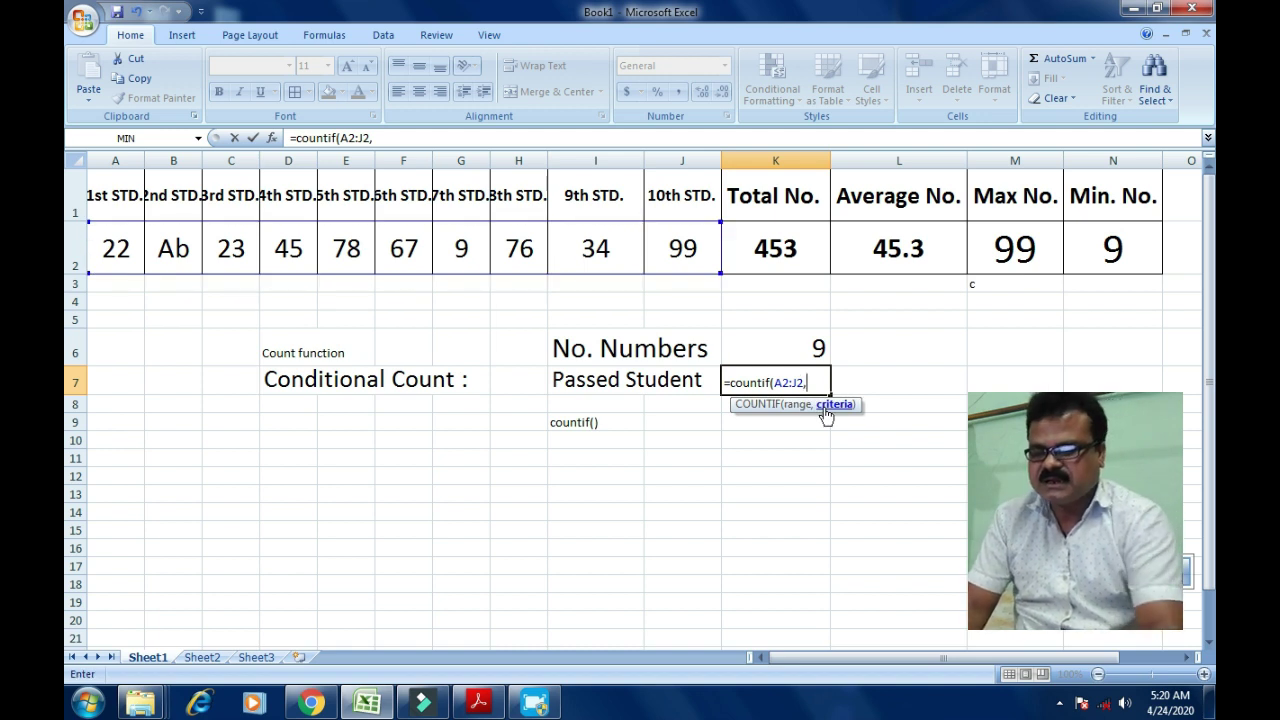
{"action": "type", "text": ">"}
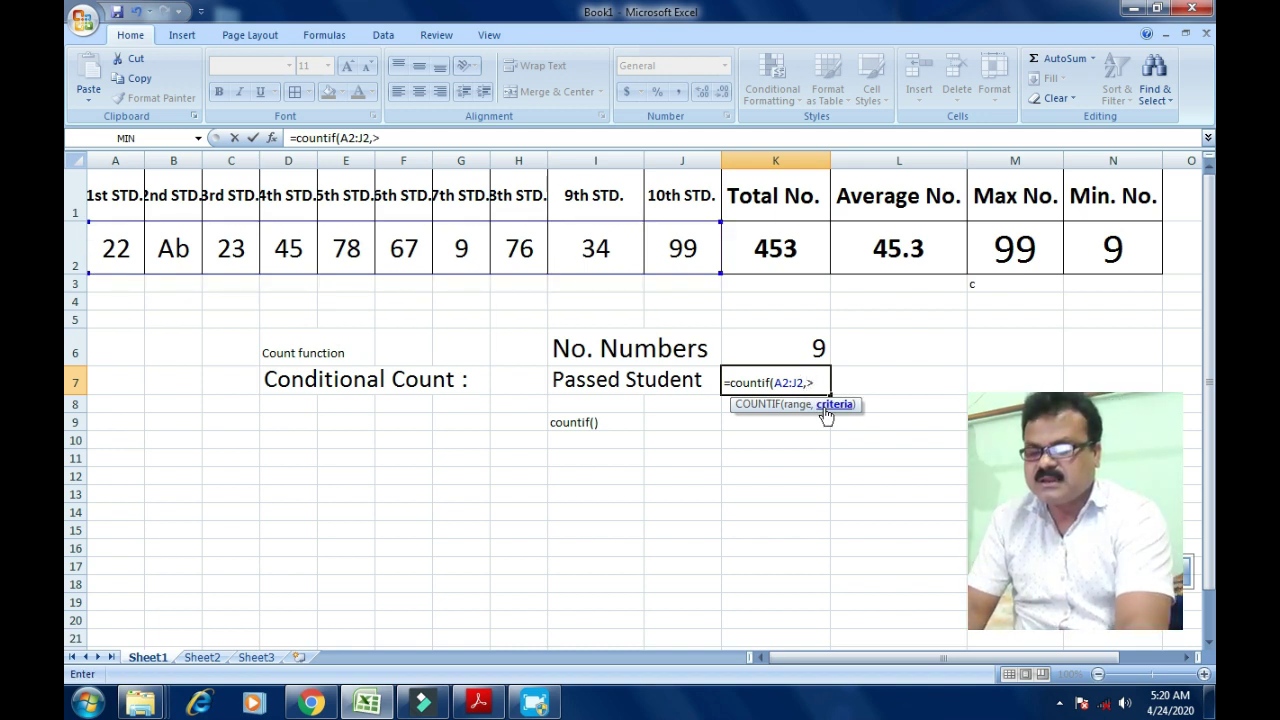
{"action": "type", "text": "=3"}
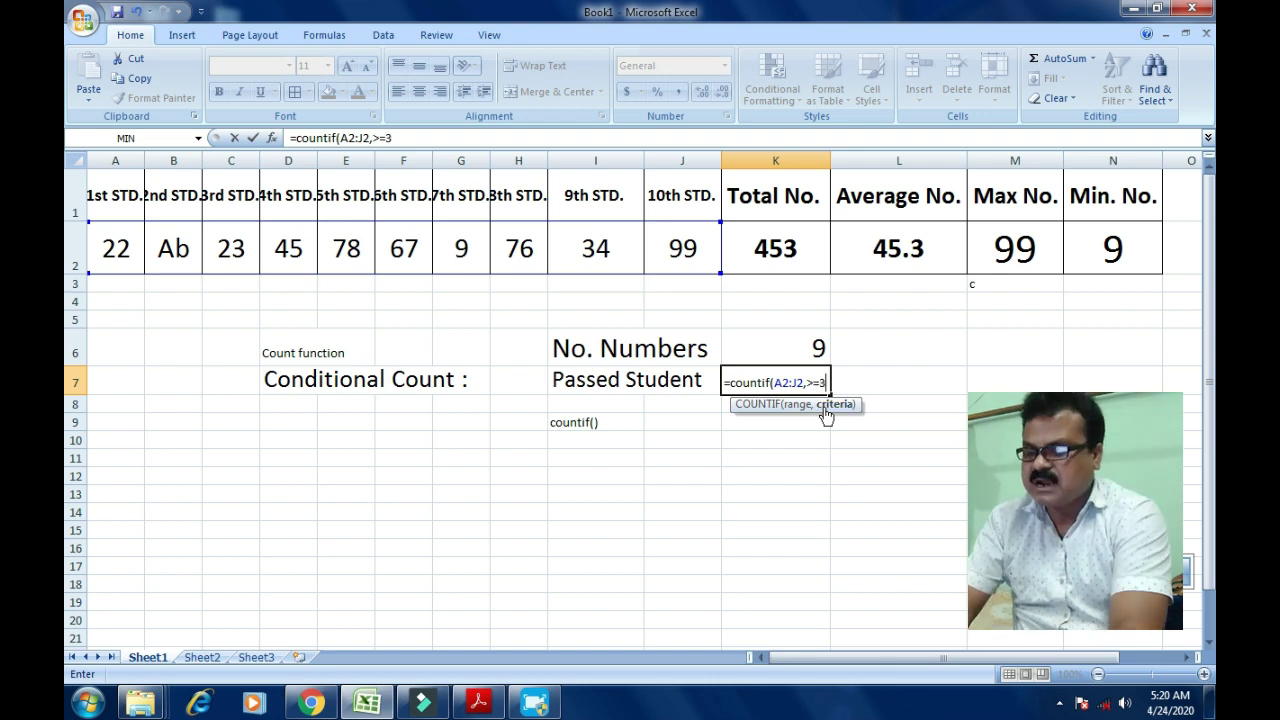
{"action": "type", "text": "0)"}
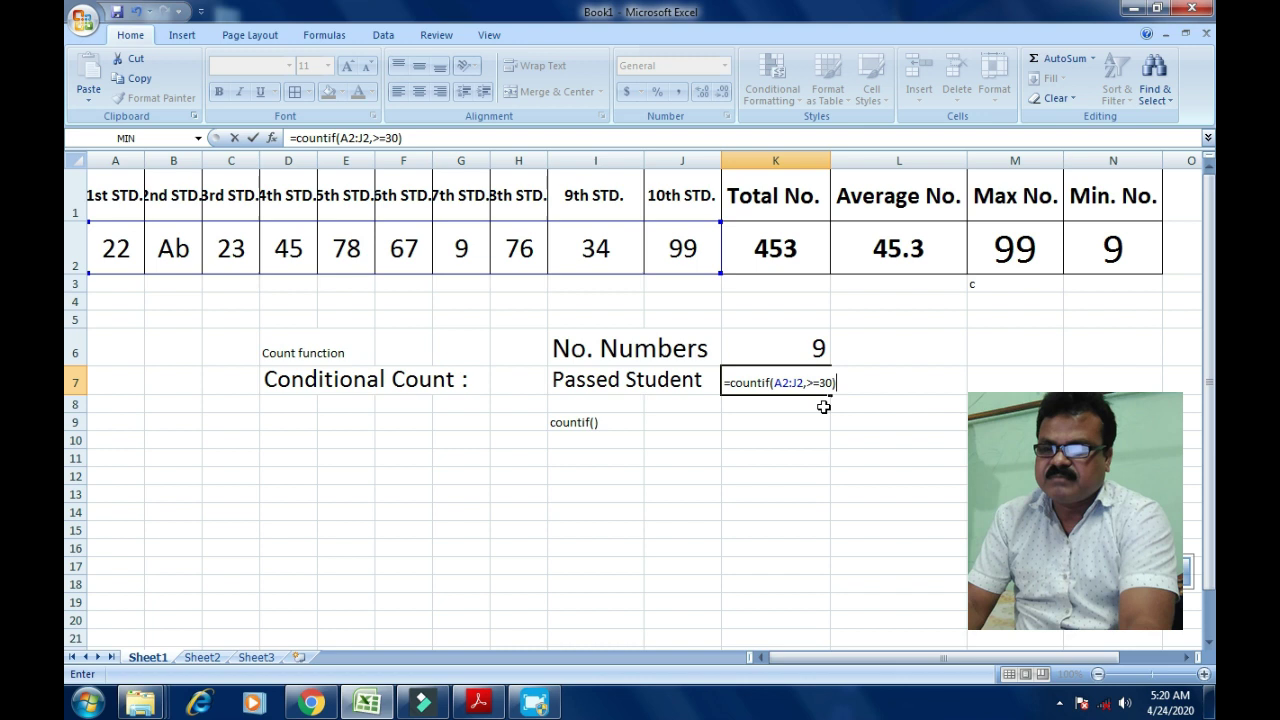
{"action": "key", "text": "Return"}
{"action": "key", "text": "Return"}
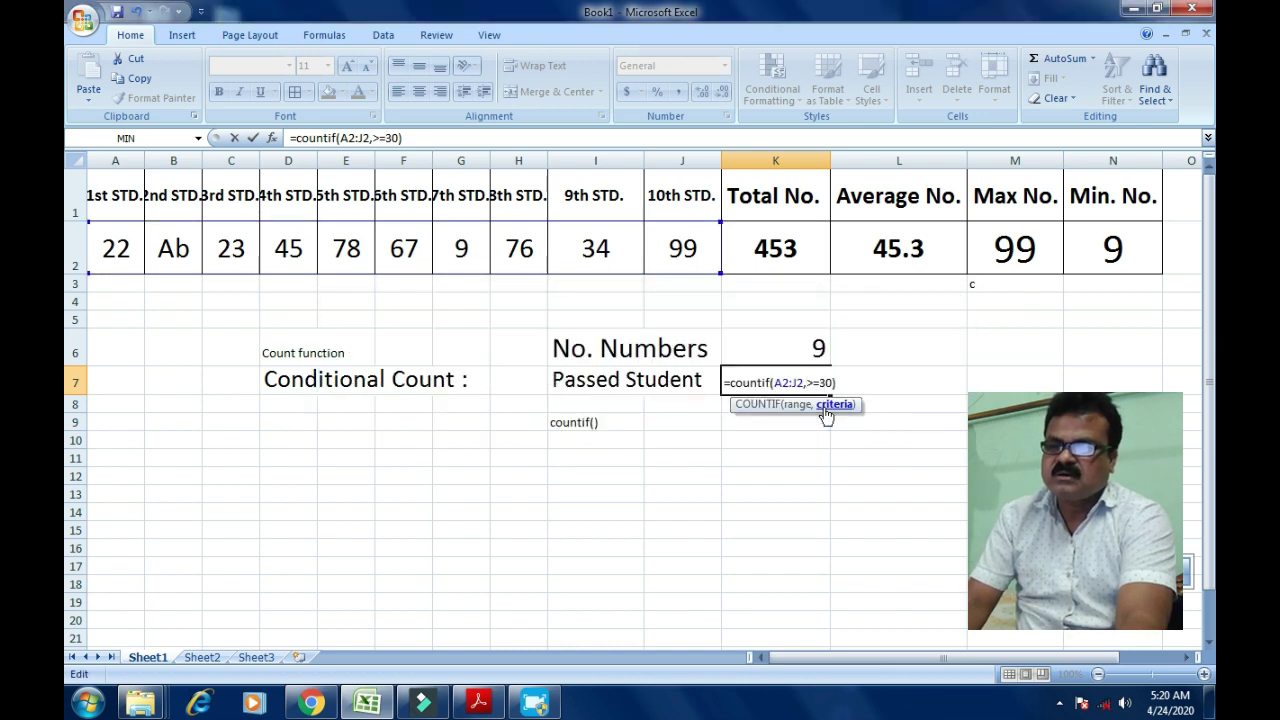
{"action": "type", "text": "\""}
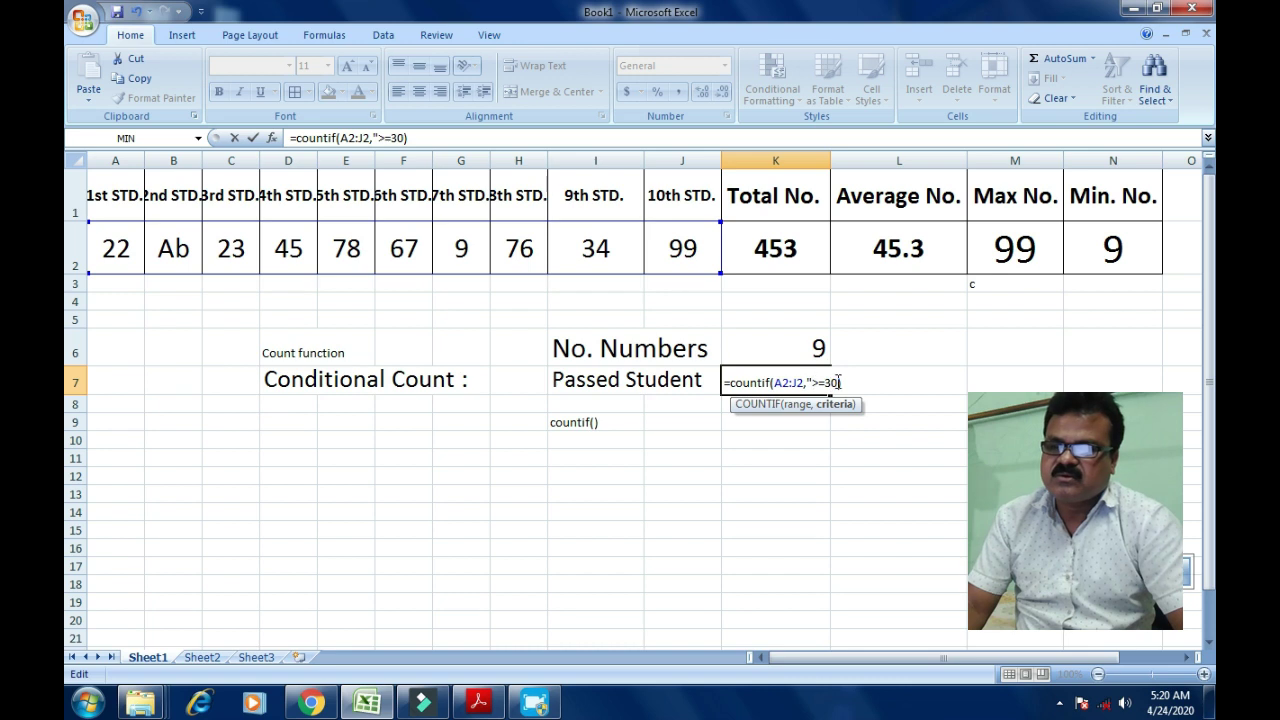
{"action": "type", "text": "\""}
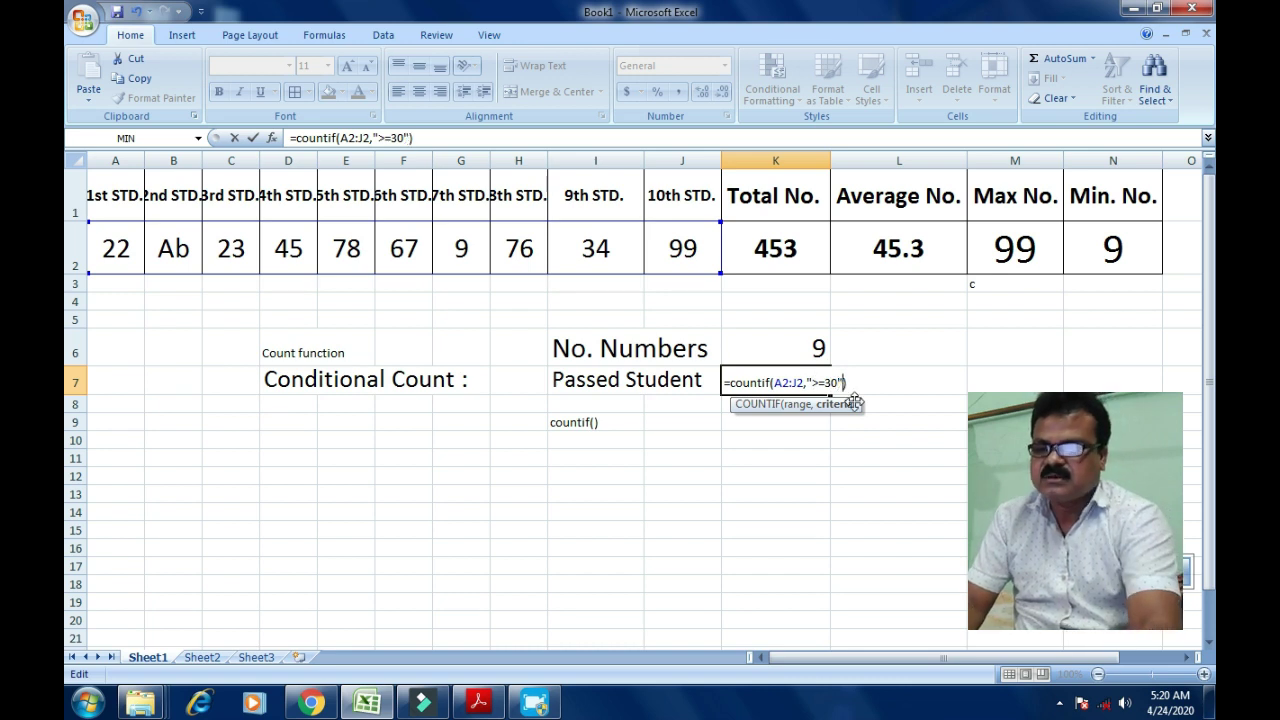
{"action": "key", "text": "Return"}
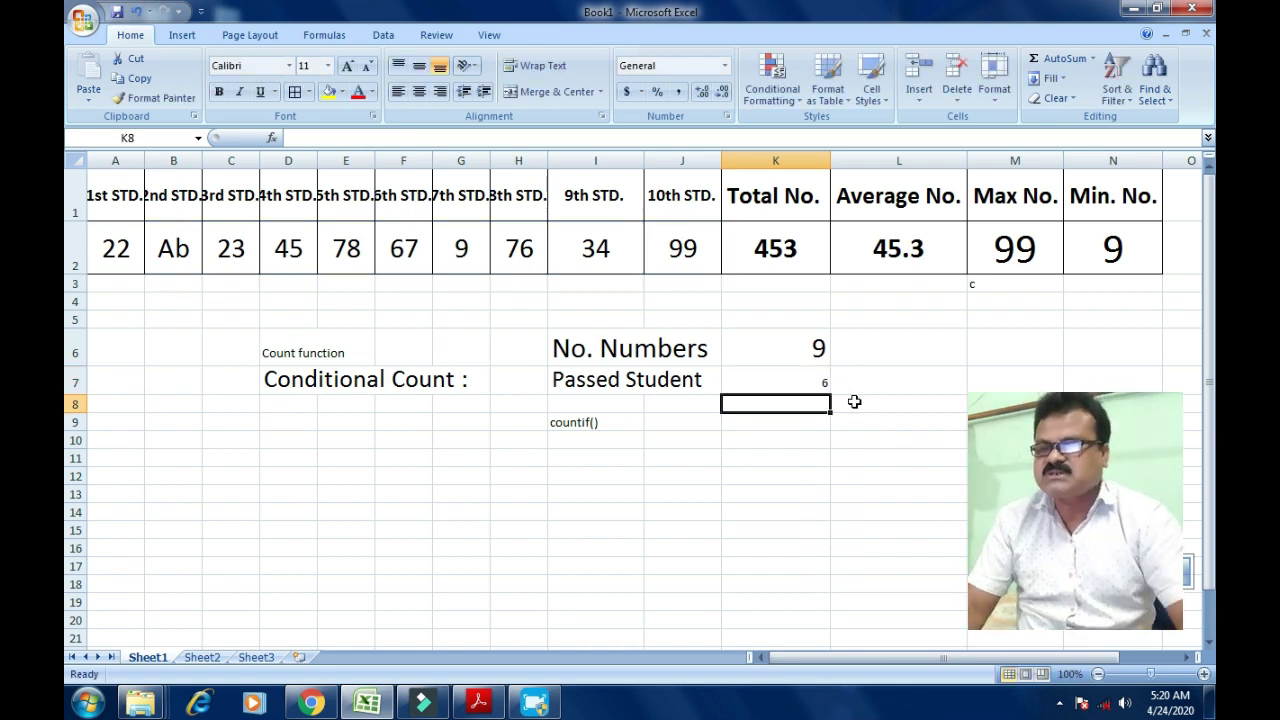
{"action": "left_click", "coordinate": [788, 381]}
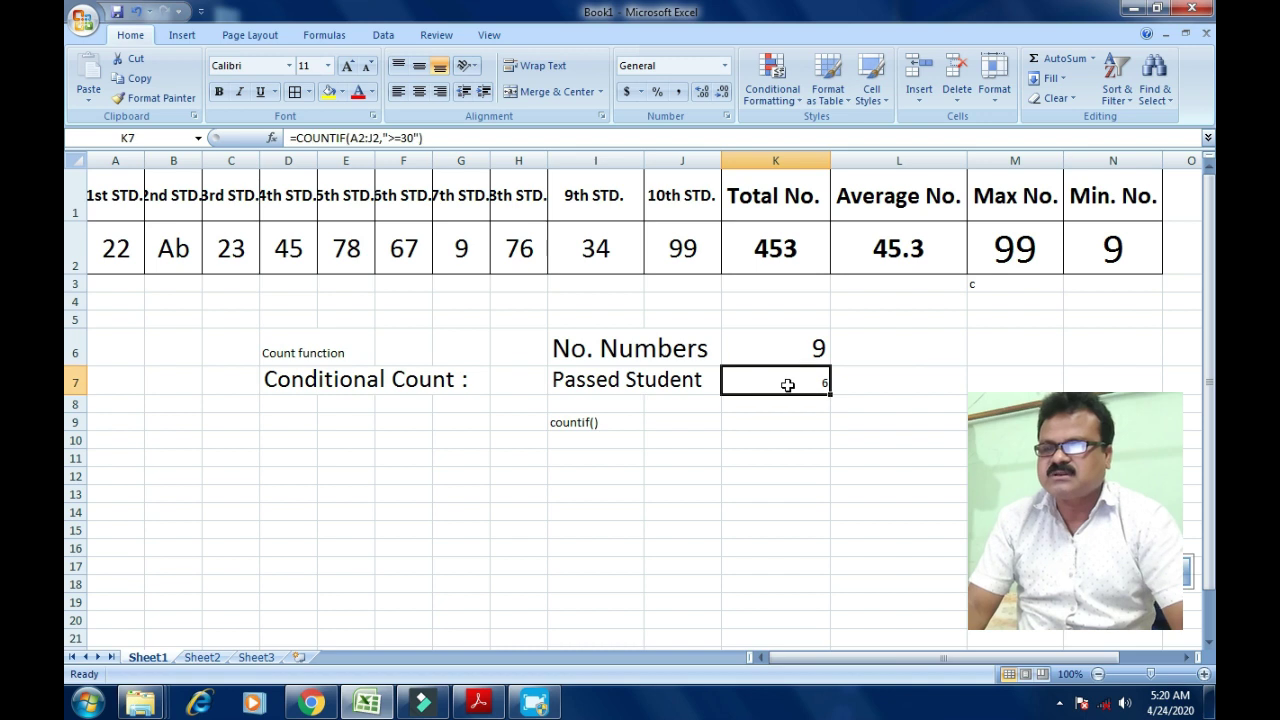
Enlarge the passed-student count in K7 and make row 7 taller to fit it.
{"action": "left_click", "coordinate": [347, 66]}
{"action": "left_click", "coordinate": [347, 66]}
{"action": "left_click", "coordinate": [347, 66]}
{"action": "left_click", "coordinate": [347, 66]}
{"action": "left_click", "coordinate": [347, 66]}
{"action": "left_click", "coordinate": [347, 66]}
{"action": "left_click", "coordinate": [347, 66]}
{"action": "left_click", "coordinate": [347, 66]}
{"action": "left_click", "coordinate": [347, 66]}
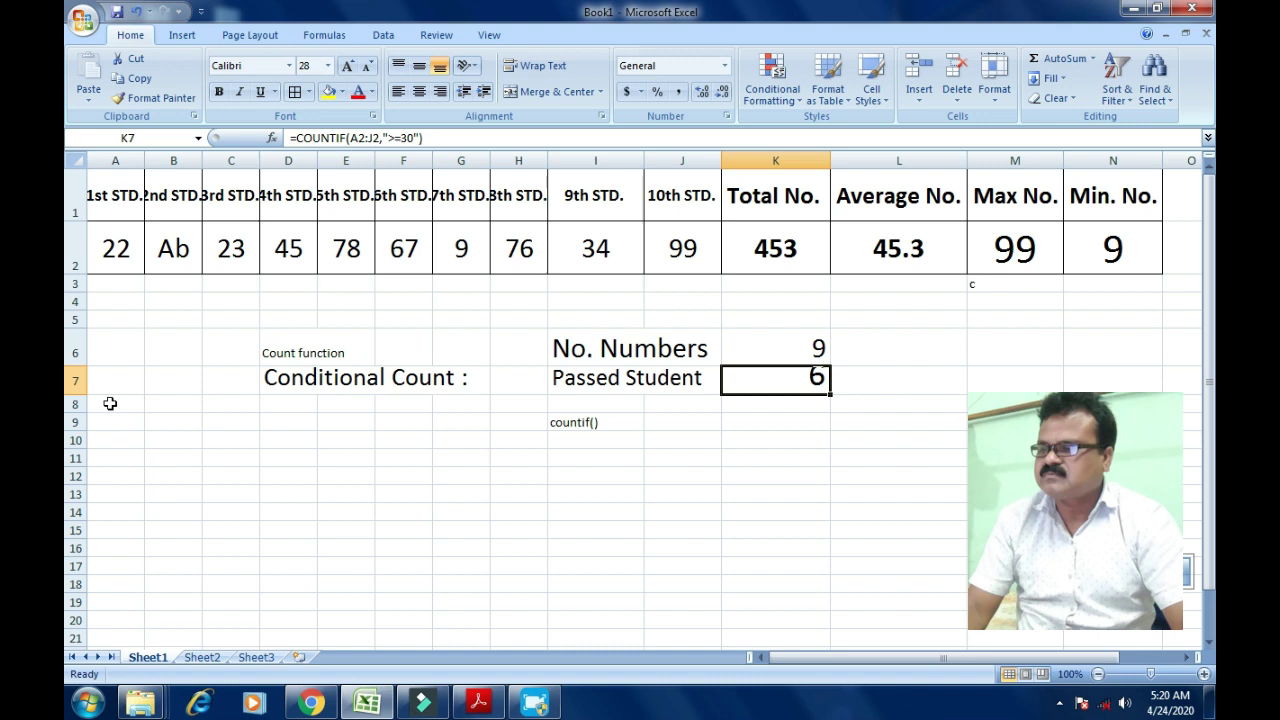
{"action": "left_click", "coordinate": [90, 401]}
{"action": "left_click_drag", "start_coordinate": [84, 393], "coordinate": [84, 413]}
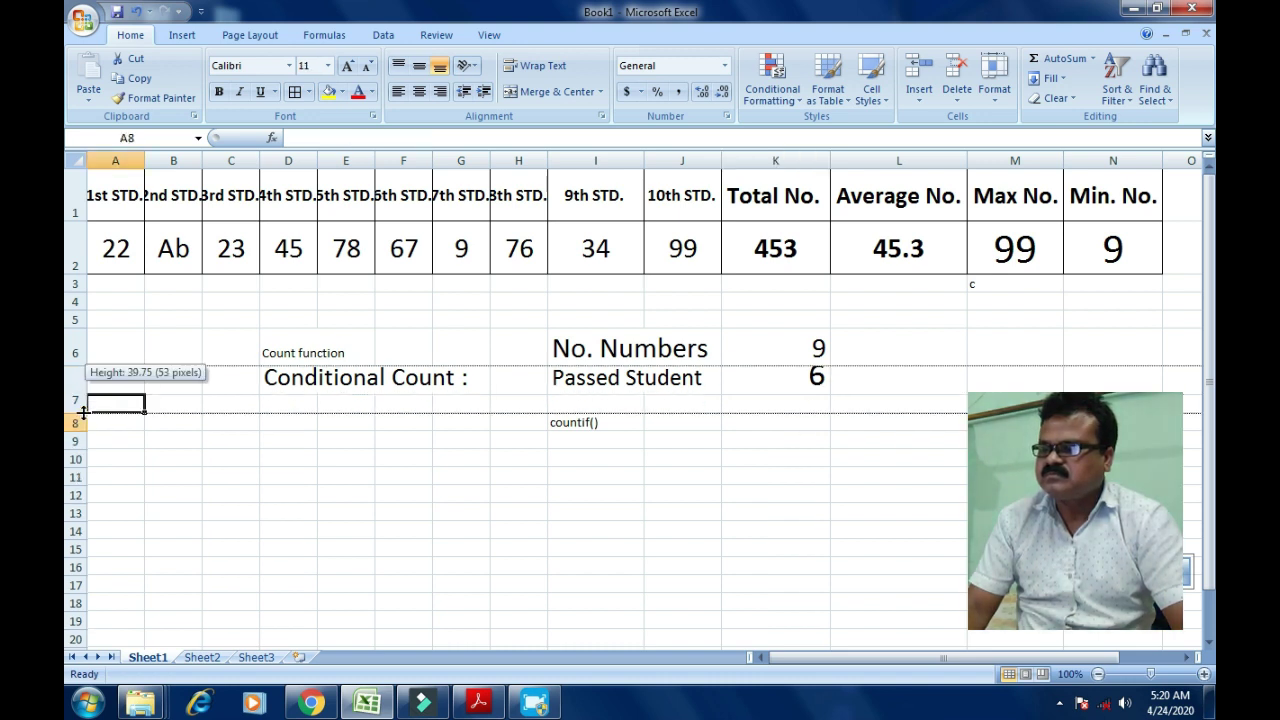
{"action": "left_click", "coordinate": [827, 408]}
Increase the font size of the Count function label in D6.
{"action": "left_click", "coordinate": [290, 352]}
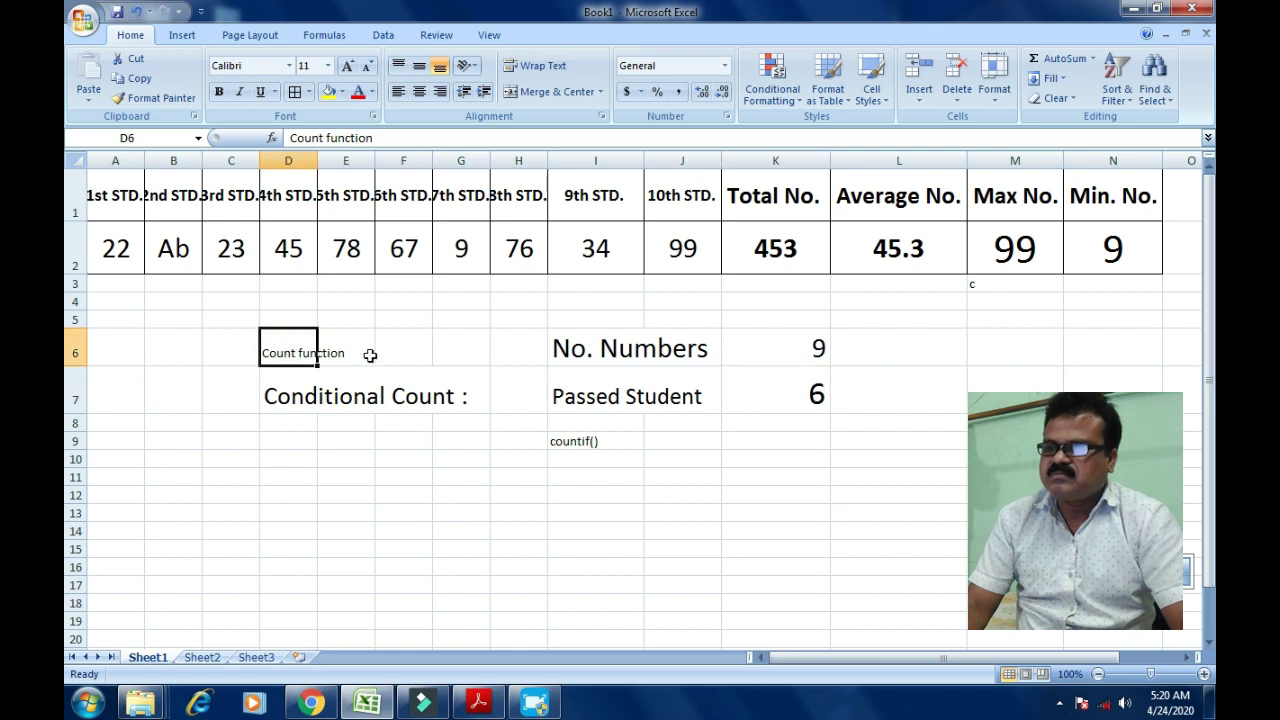
{"action": "left_click", "coordinate": [348, 66]}
{"action": "left_click", "coordinate": [348, 66]}
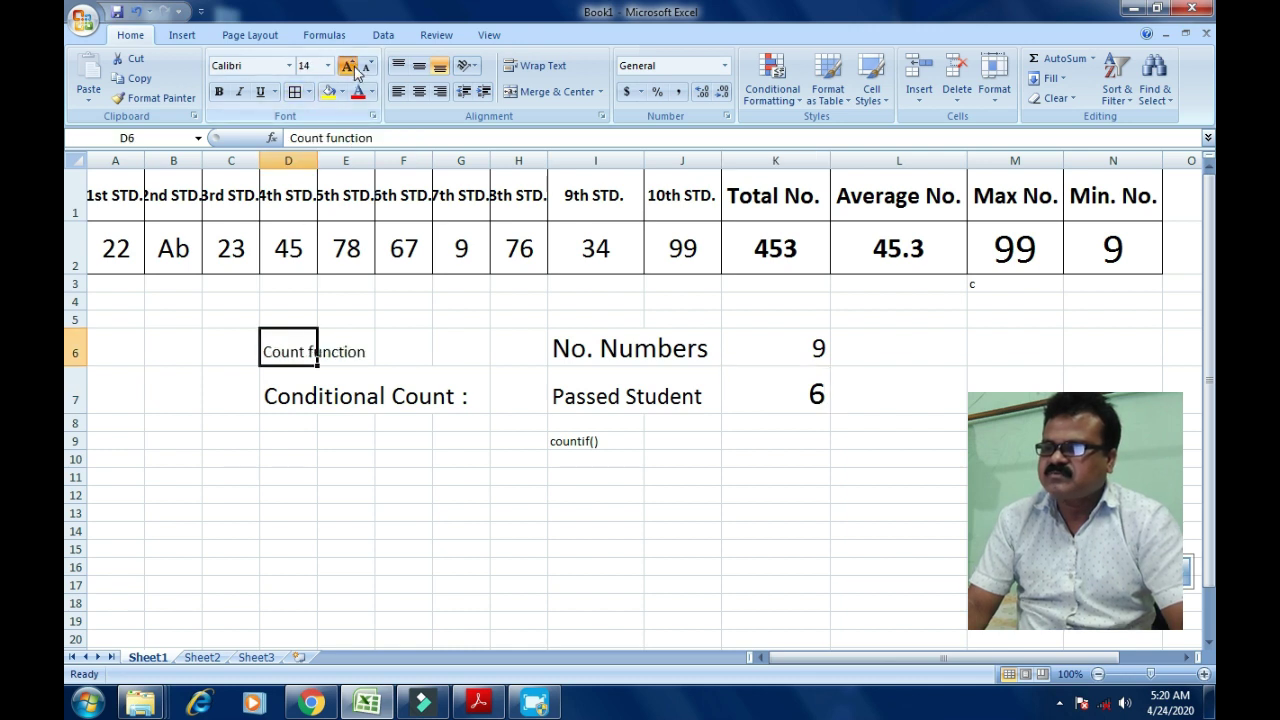
{"action": "left_click", "coordinate": [348, 66]}
{"action": "left_click", "coordinate": [348, 66]}
{"action": "left_click", "coordinate": [348, 66]}
{"action": "left_click", "coordinate": [385, 395]}
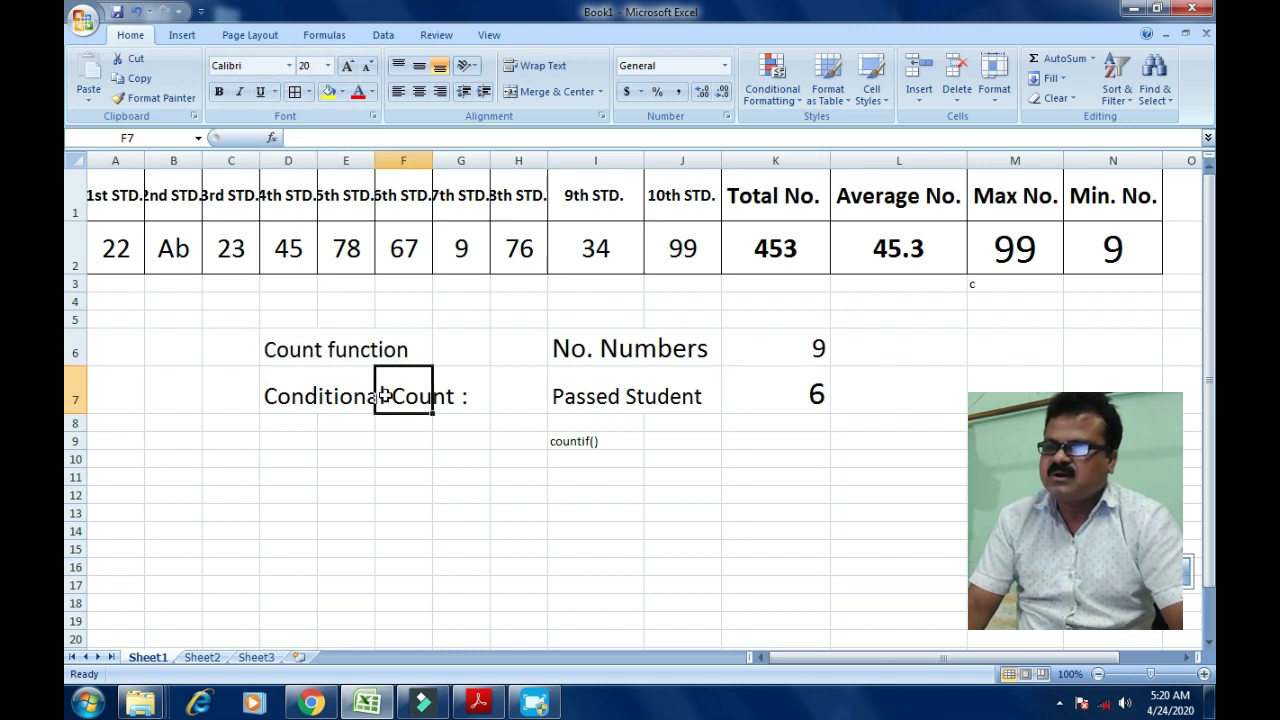
{"action": "left_click", "coordinate": [449, 451]}
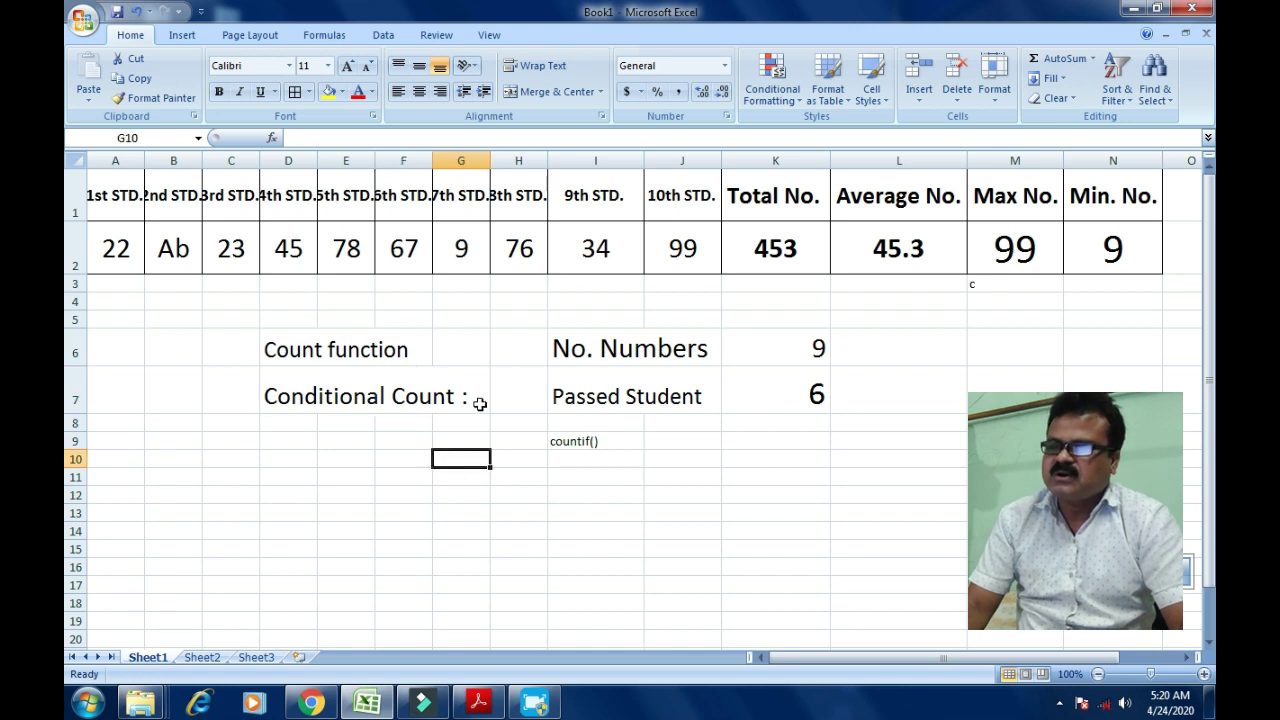
Rename the I6 label from 'No. Numbers' to 'No. Students'.
{"action": "left_click", "coordinate": [590, 400]}
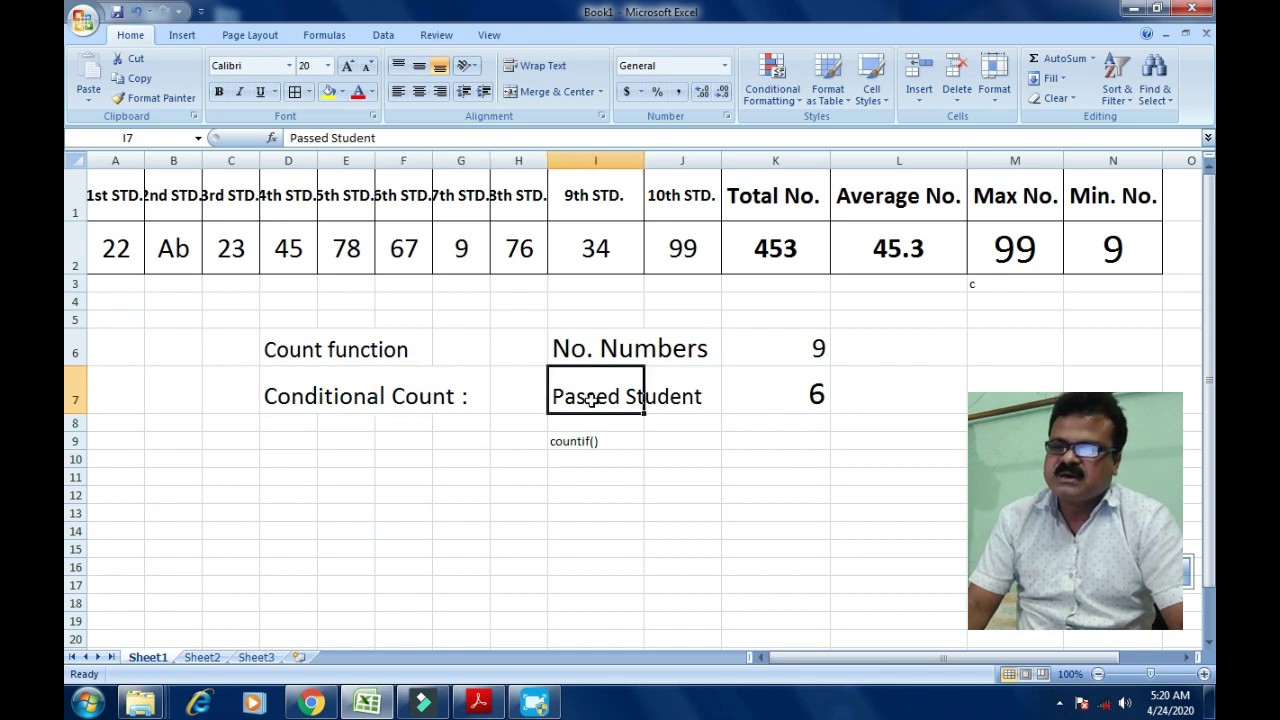
{"action": "left_click", "coordinate": [612, 347]}
{"action": "double_click", "coordinate": [597, 347]}
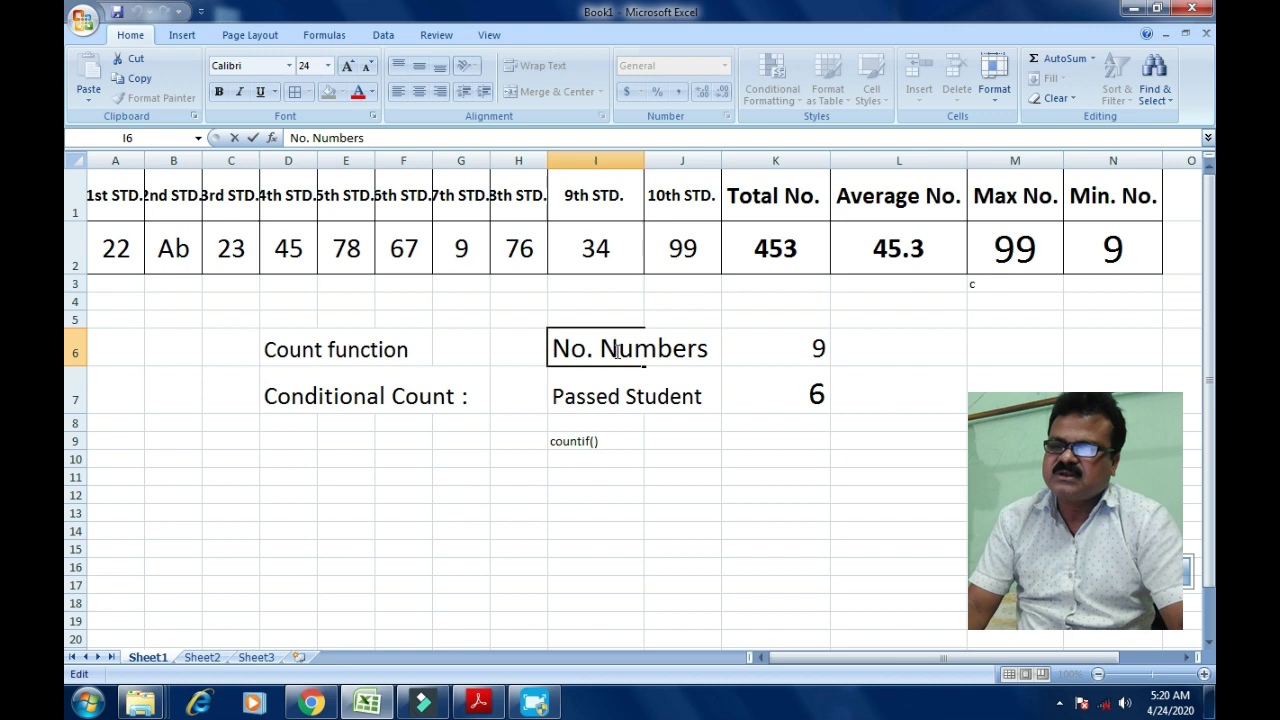
{"action": "type", "text": "Students"}
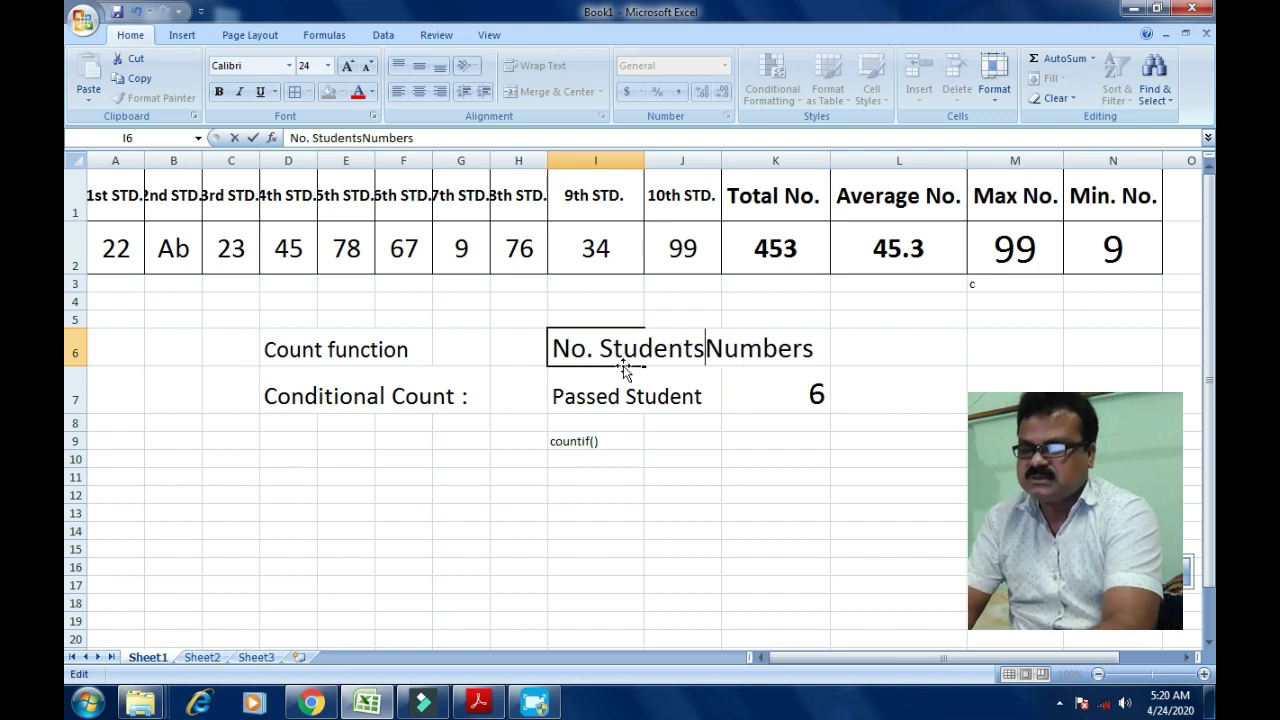
{"action": "key", "text": "Delete"}
{"action": "key", "text": "Delete"}
{"action": "key", "text": "Delete"}
{"action": "key", "text": "Delete"}
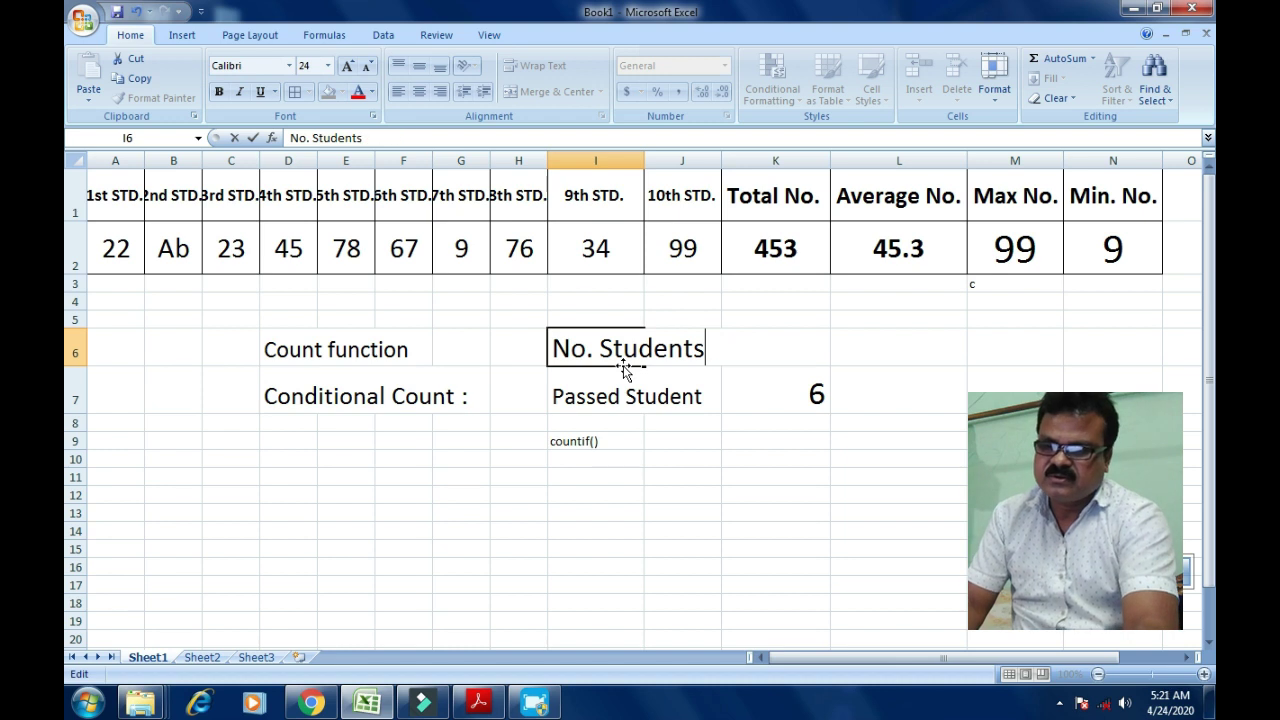
{"action": "key", "text": "Return"}
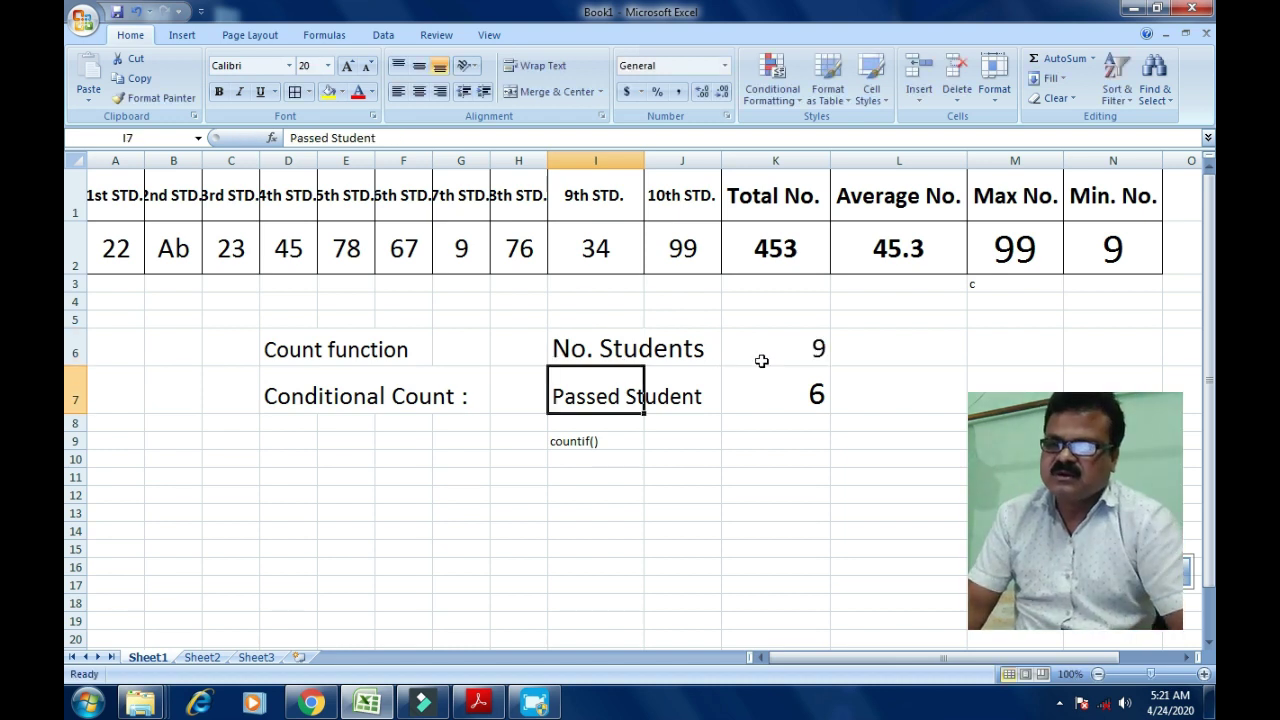
{"action": "left_click", "coordinate": [768, 343]}
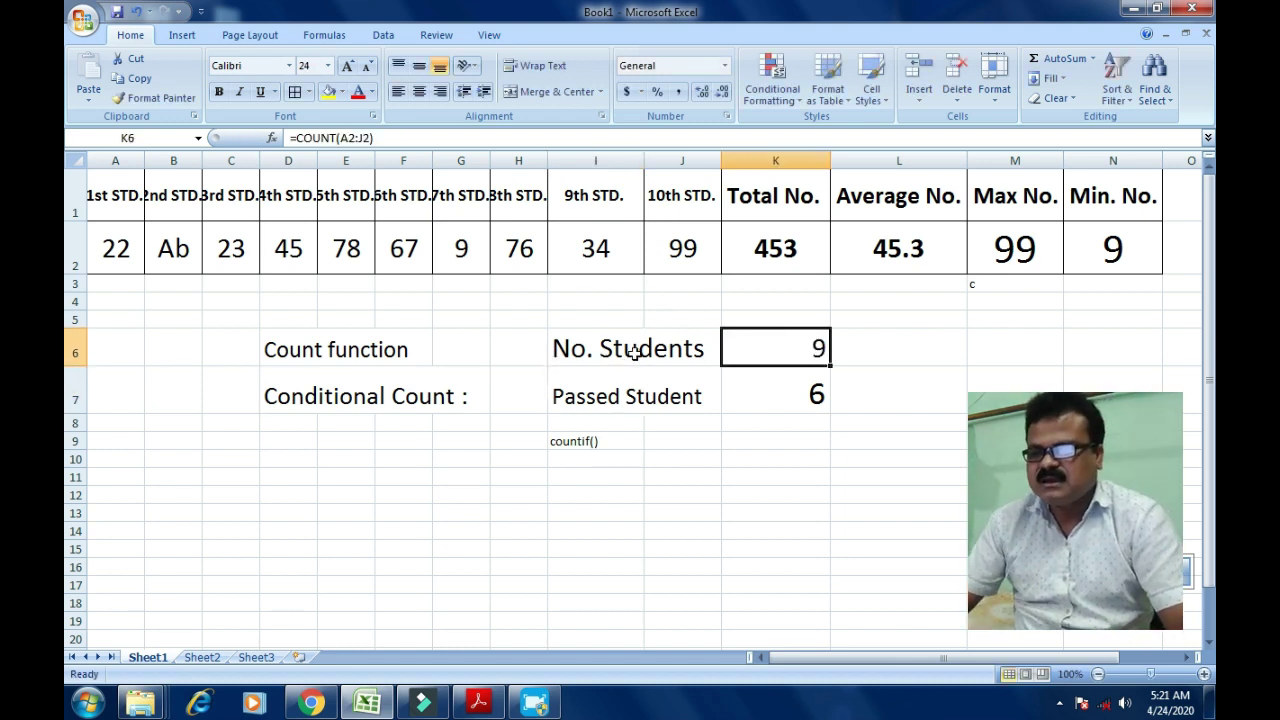
Bold the No. Students and Passed Student labels and their counts in I6:K7.
{"action": "left_click_drag", "start_coordinate": [635, 354], "coordinate": [783, 381]}
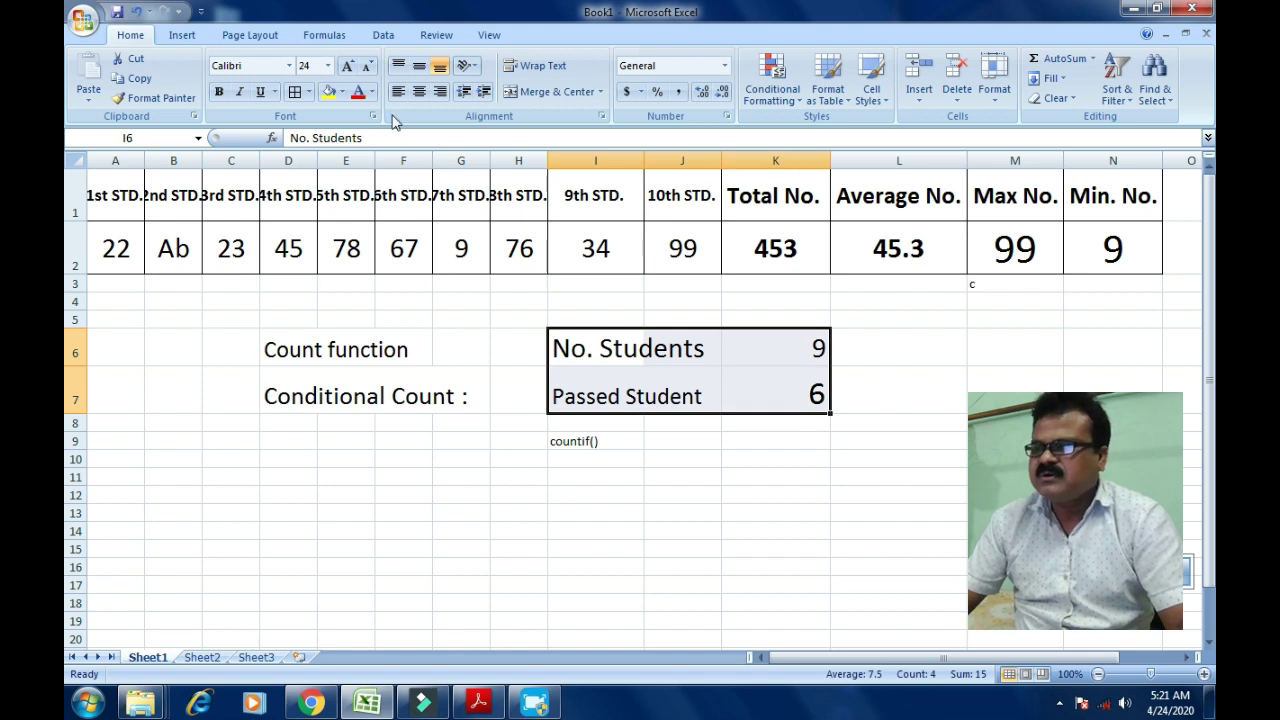
{"action": "left_click", "coordinate": [225, 91]}
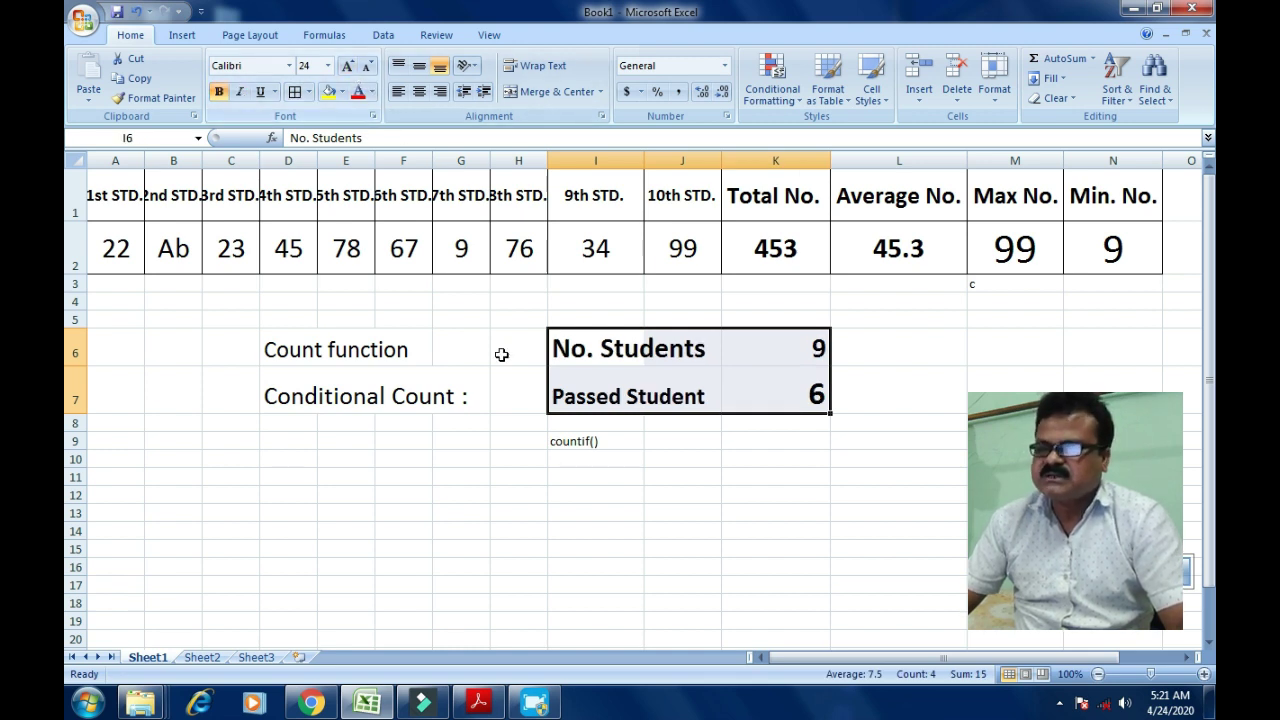
{"action": "left_click", "coordinate": [183, 249]}
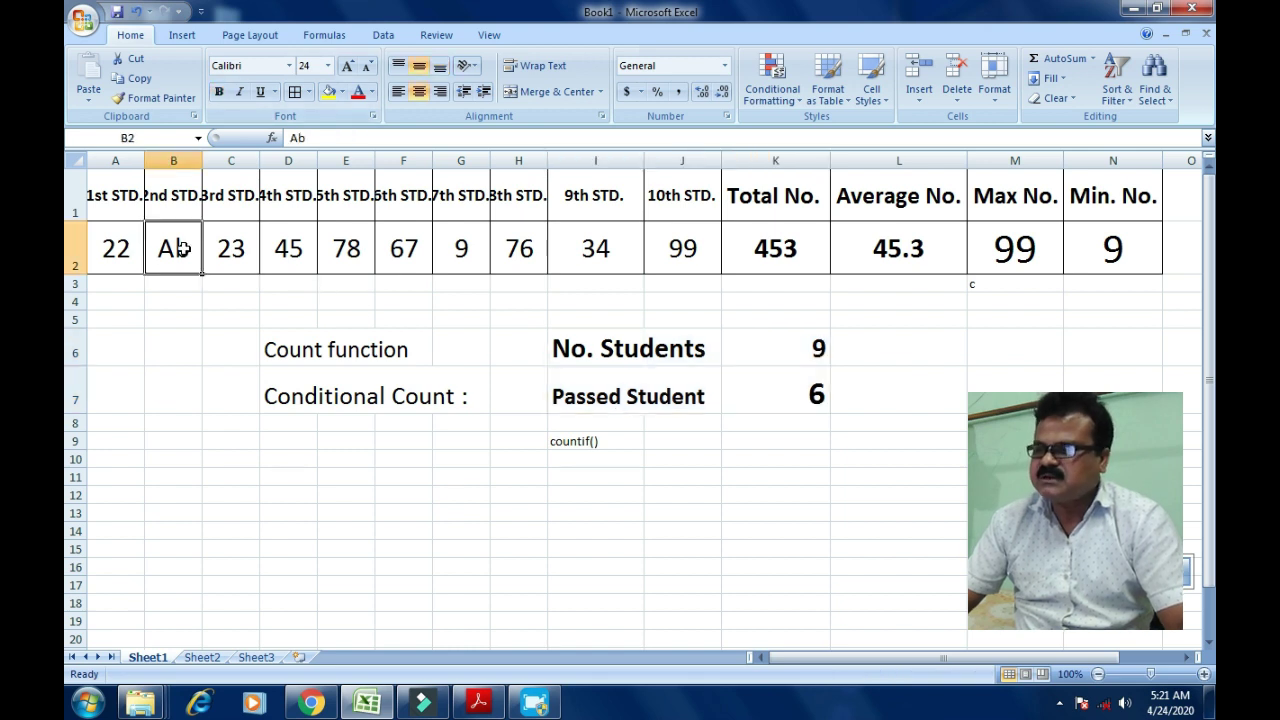
{"action": "left_click", "coordinate": [129, 260]}
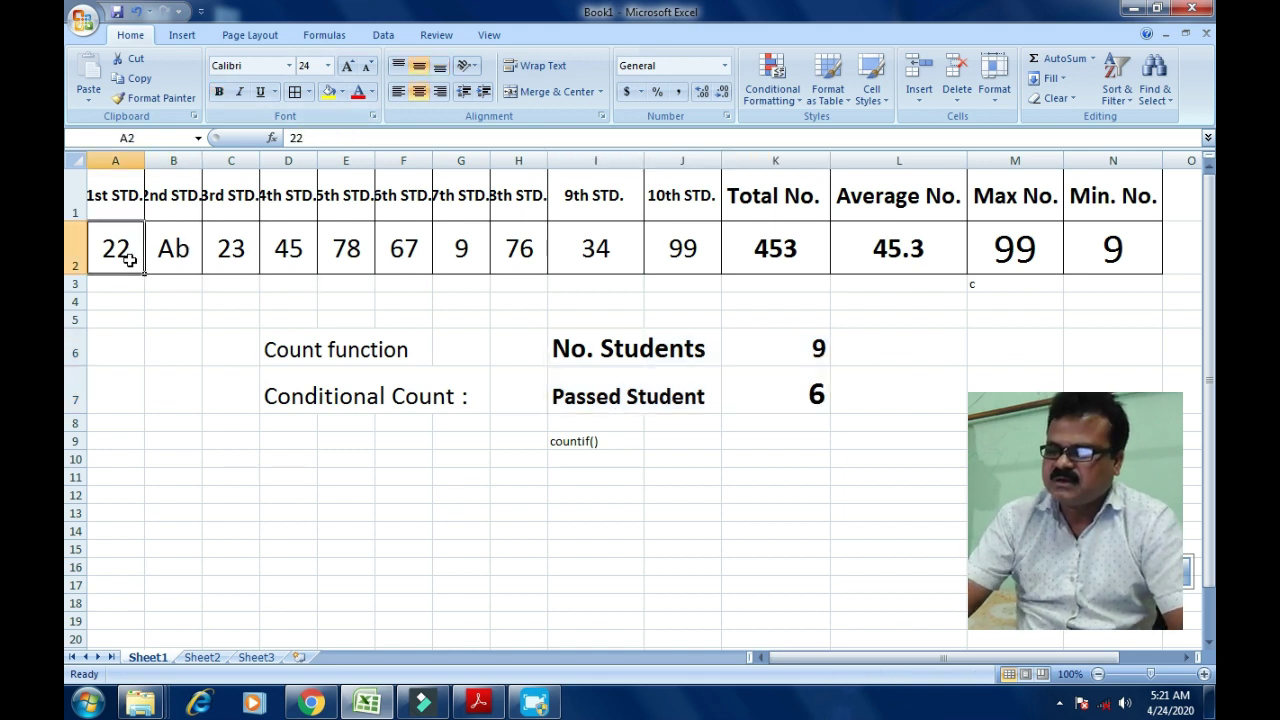
Change the marks to 45 in A2, 54 in B2 and 78 in G2, raising passed students to 9.
{"action": "type", "text": "45"}
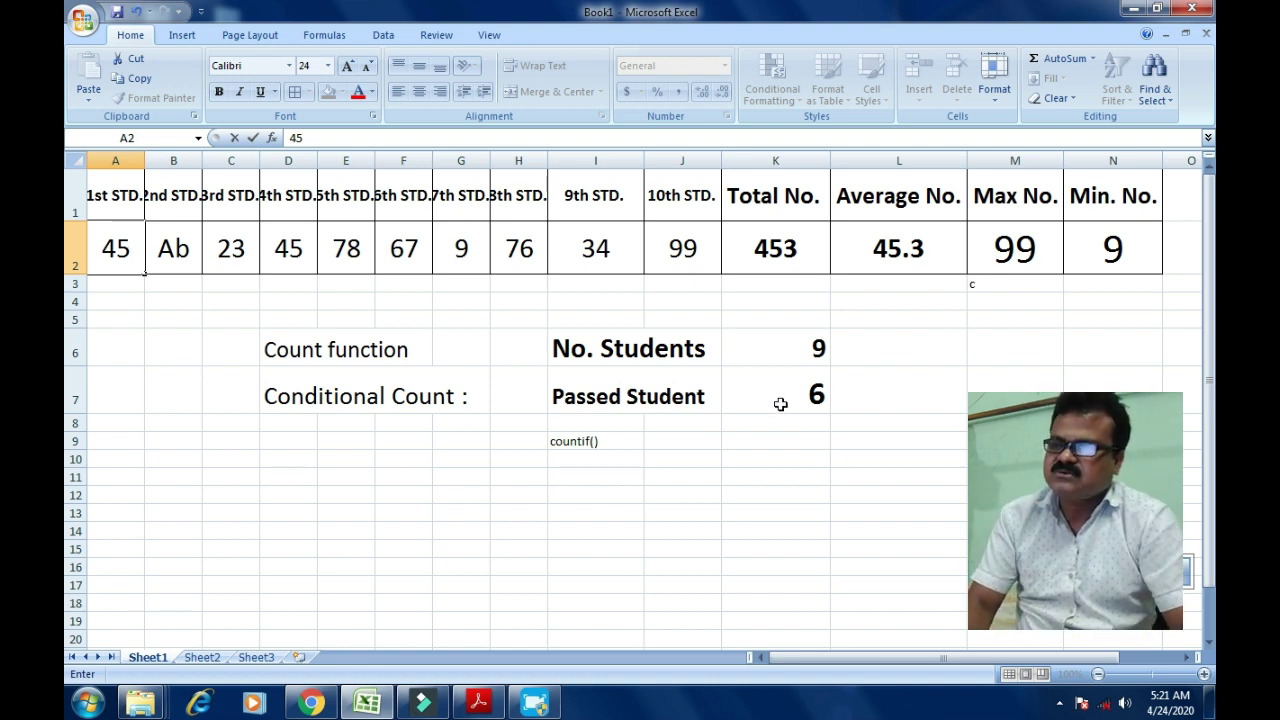
{"action": "key", "text": "Return"}
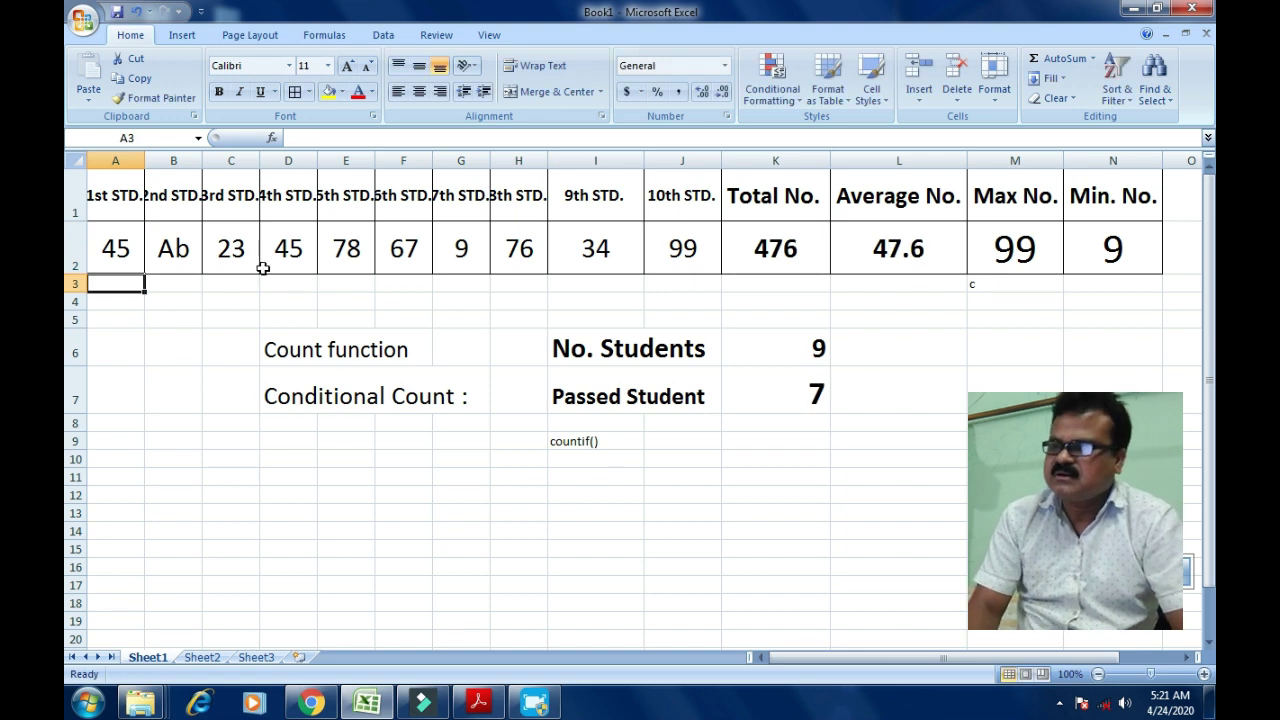
{"action": "left_click", "coordinate": [157, 252]}
{"action": "type", "text": "54"}
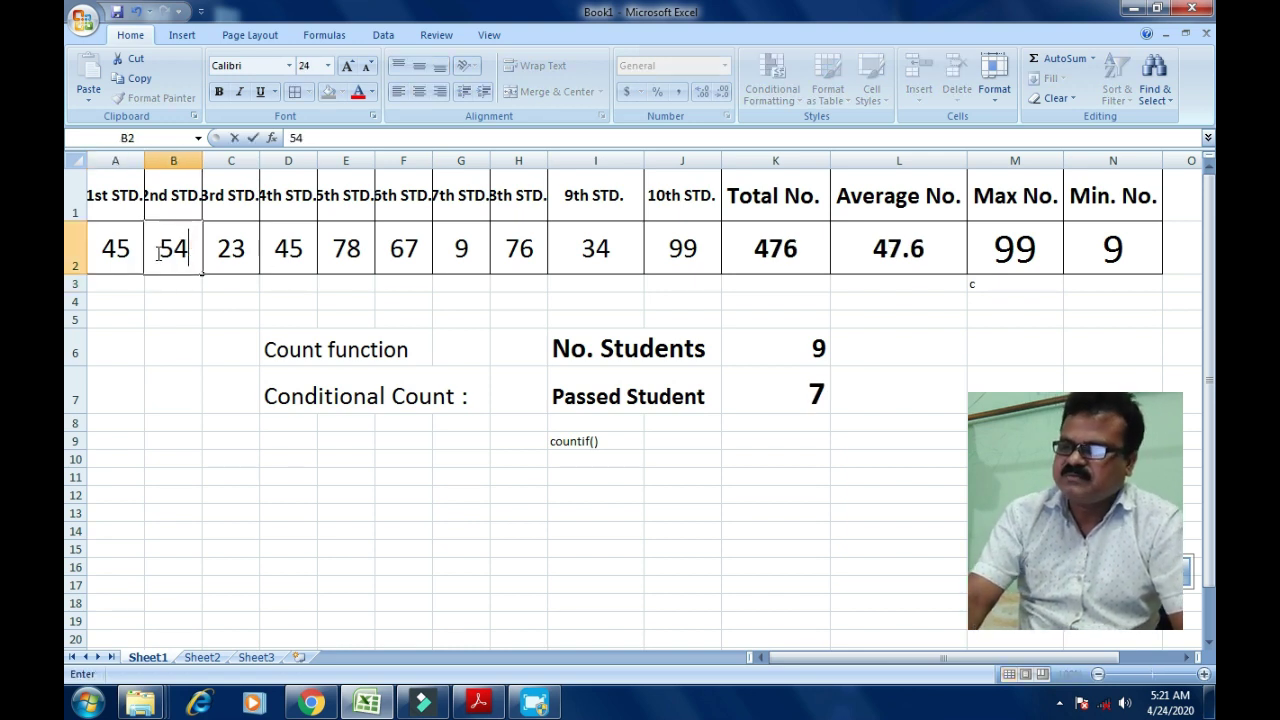
{"action": "key", "text": "Return"}
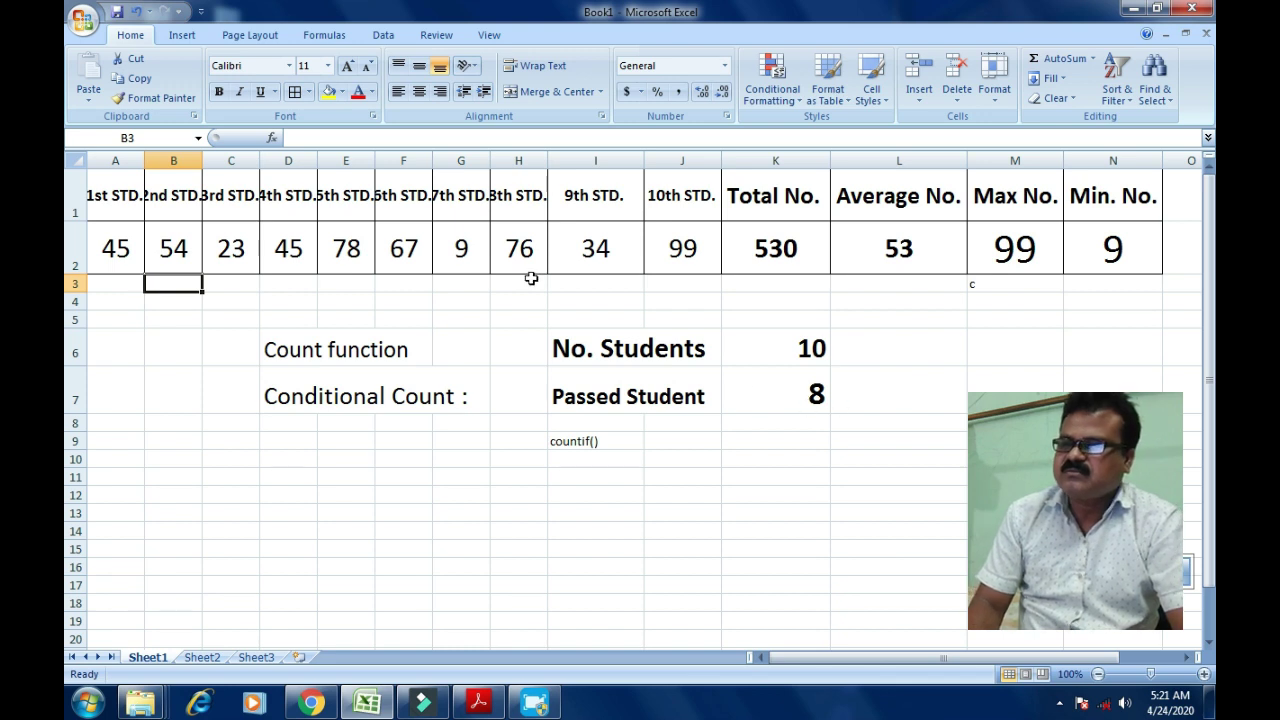
{"action": "left_click", "coordinate": [474, 255]}
{"action": "type", "text": "78"}
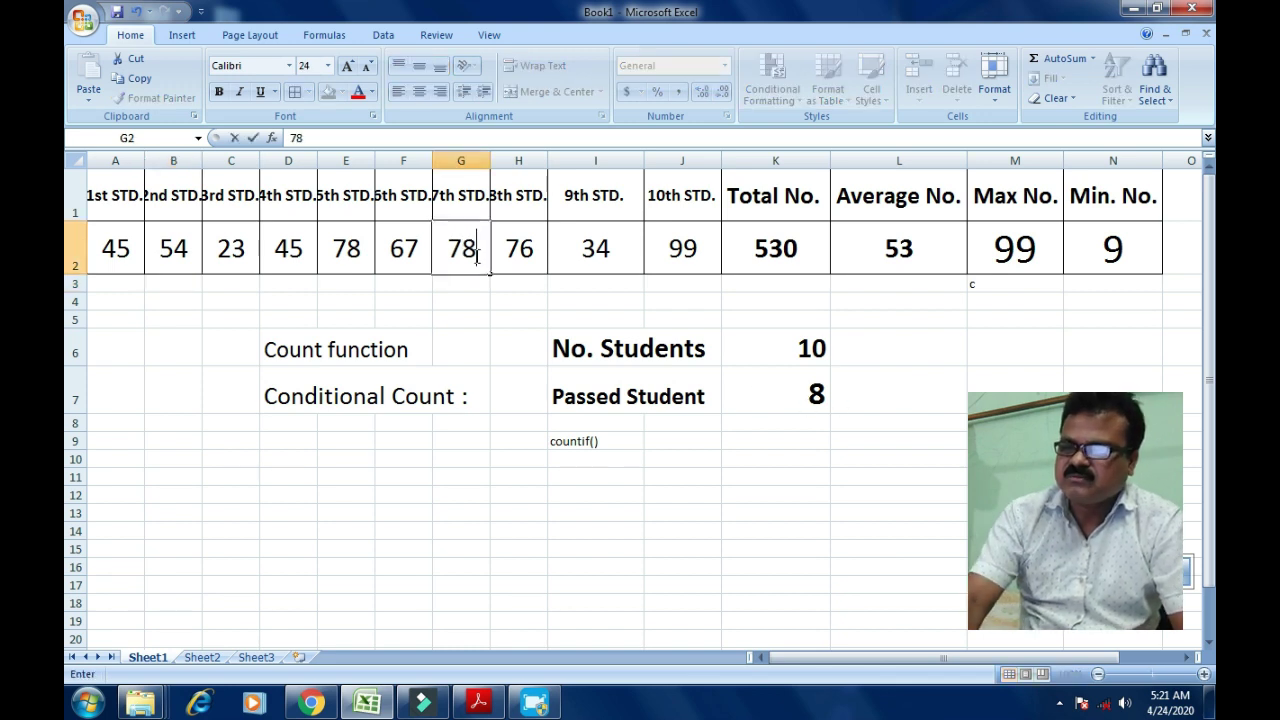
{"action": "key", "text": "Return"}
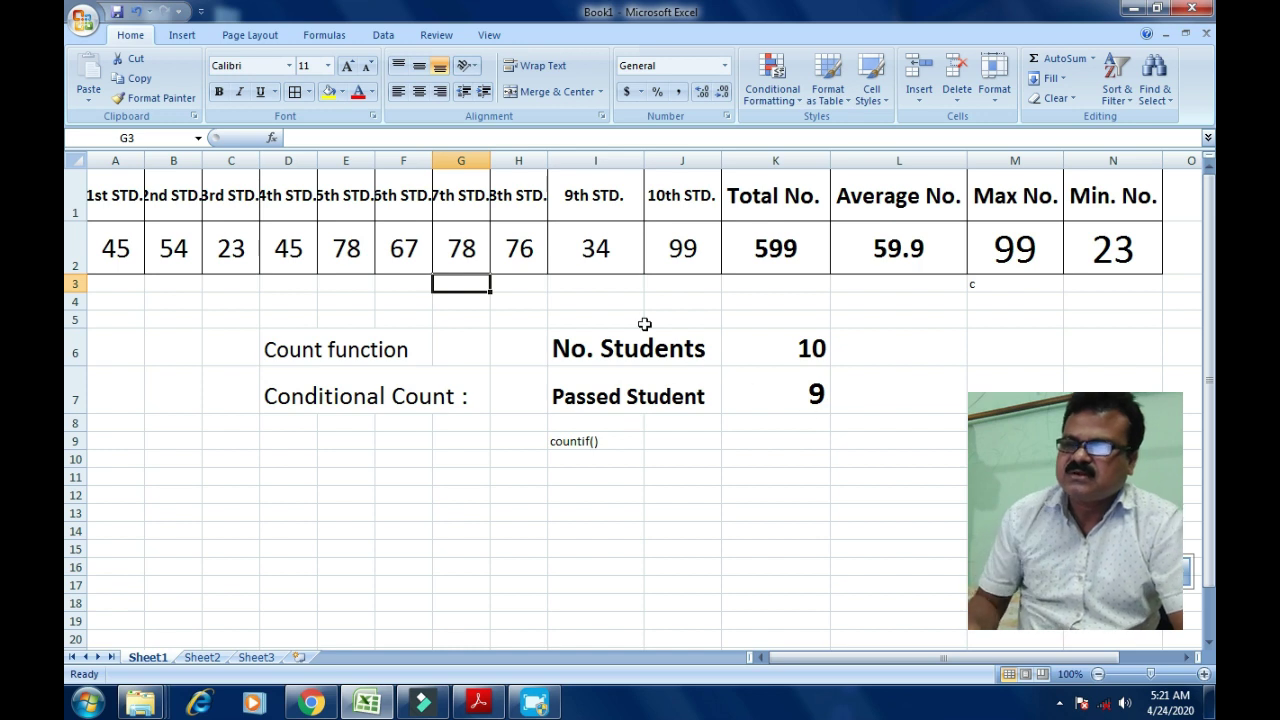
{"action": "left_click", "coordinate": [218, 252]}
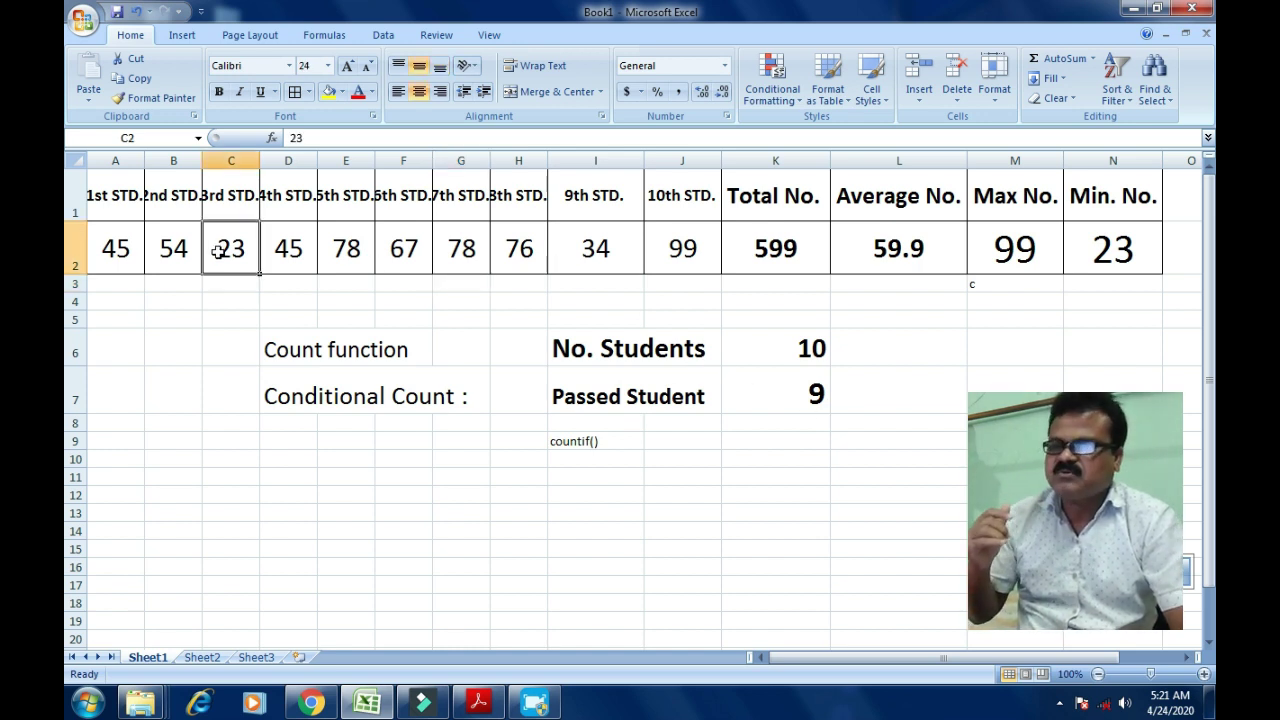